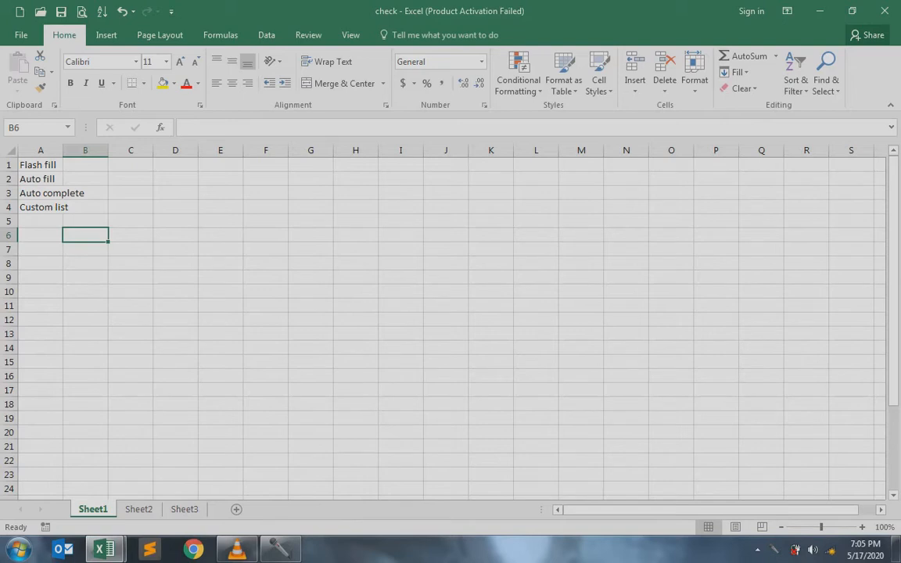
click(41, 165)
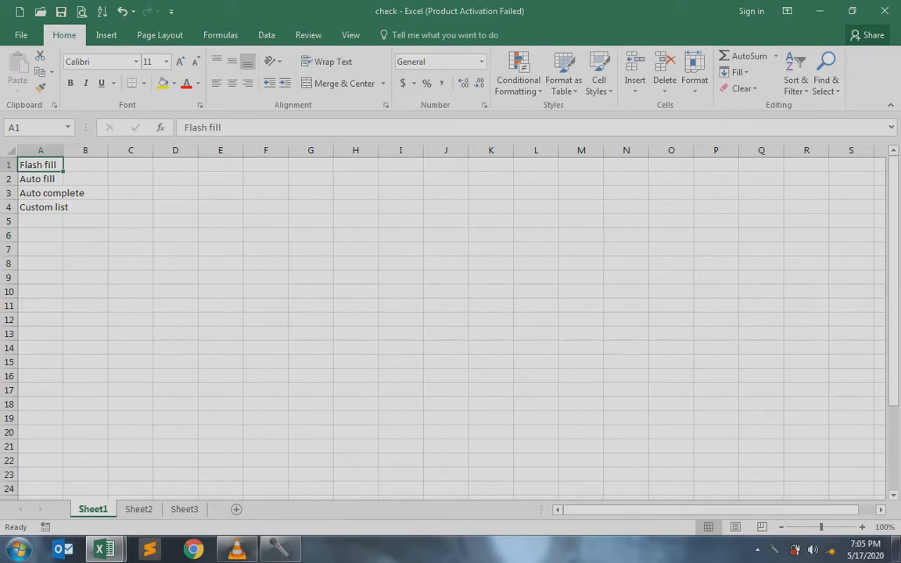
key(shift+Down)
key(shift+Down)
key(shift+Down)
key(shift+Right)
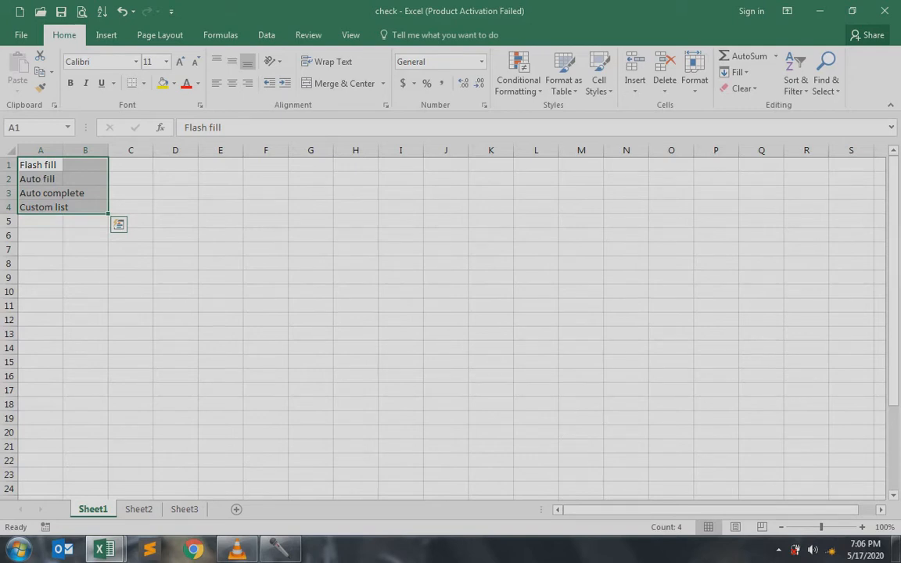
click(40, 166)
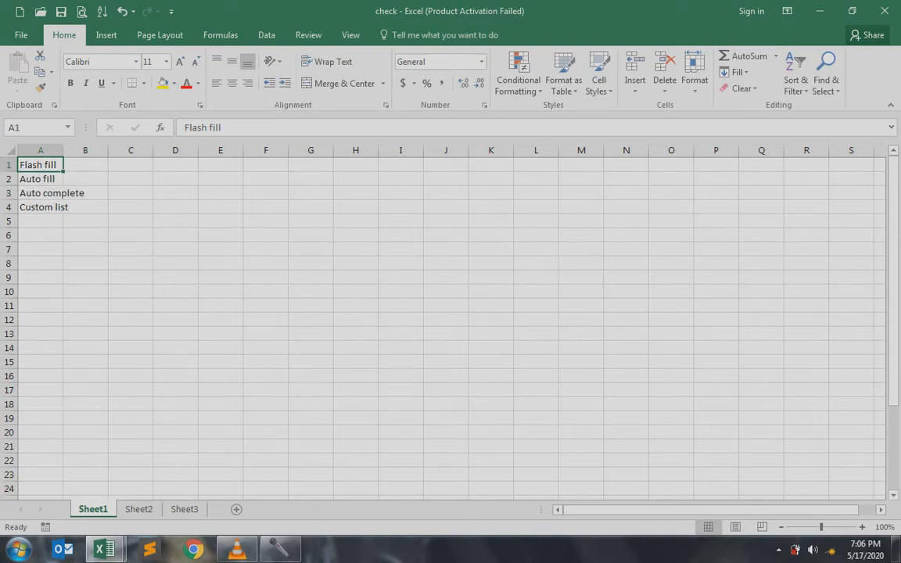
Enter the column header "Executive Name" in cell E6.
key(Down)
key(Down)
key(Down)
key(Down)
key(Down)
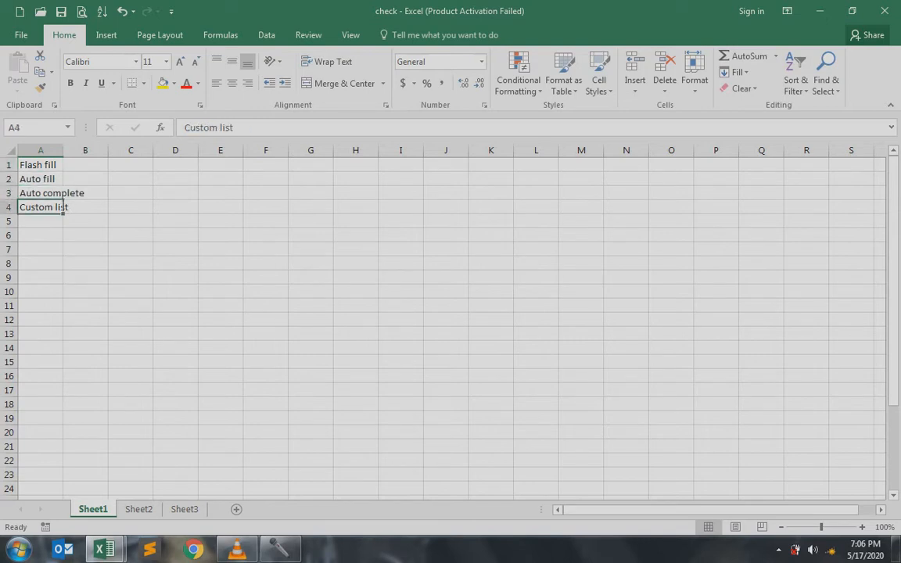
key(Right)
key(Right)
key(Right)
key(Right)
text(First)
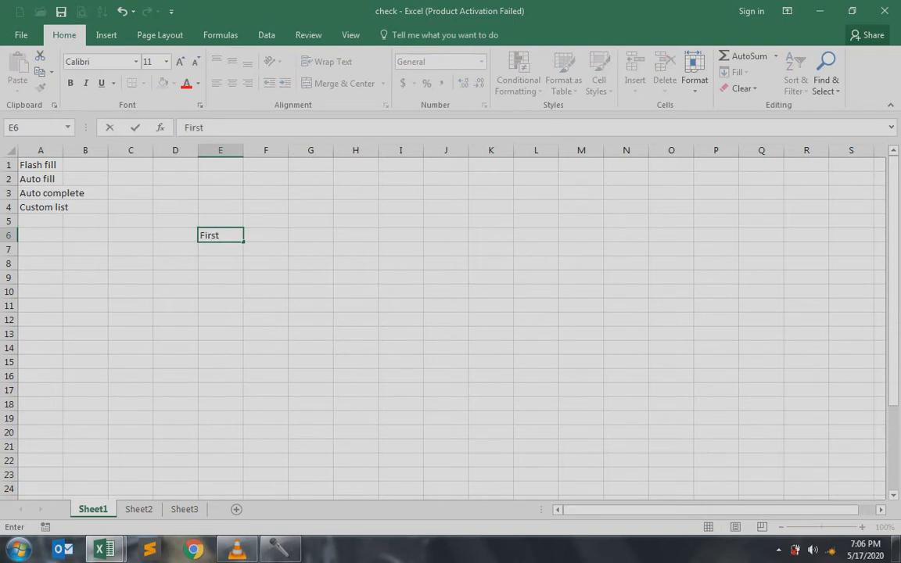
key(BackSpace)
key(BackSpace)
key(BackSpace)
key(BackSpace)
key(BackSpace)
text(Executive Name)
key(Return)
Enter the first executive's full name in E7 and extend it as a custom-list series down to E16.
text(Ajay Kumar)
key(ctrl+Return)
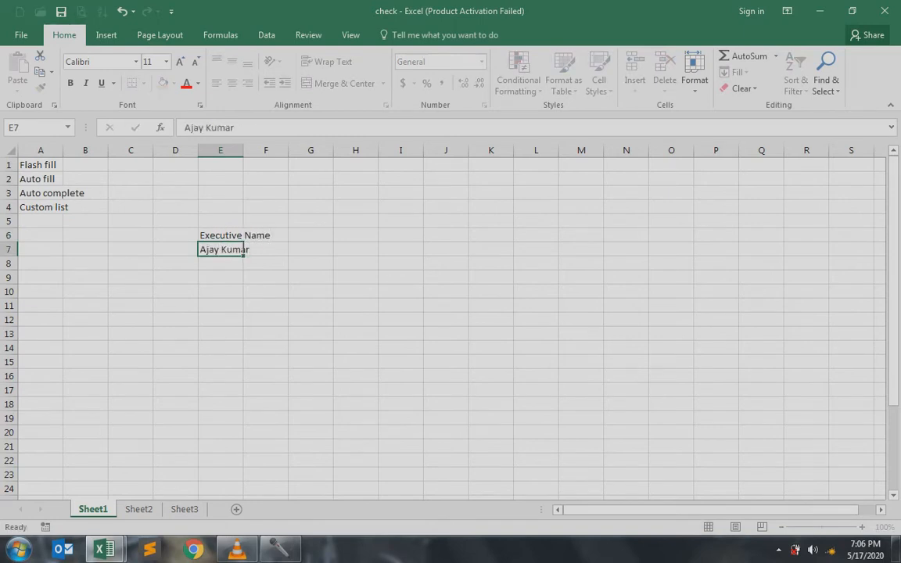
key(Return)
key(Up)
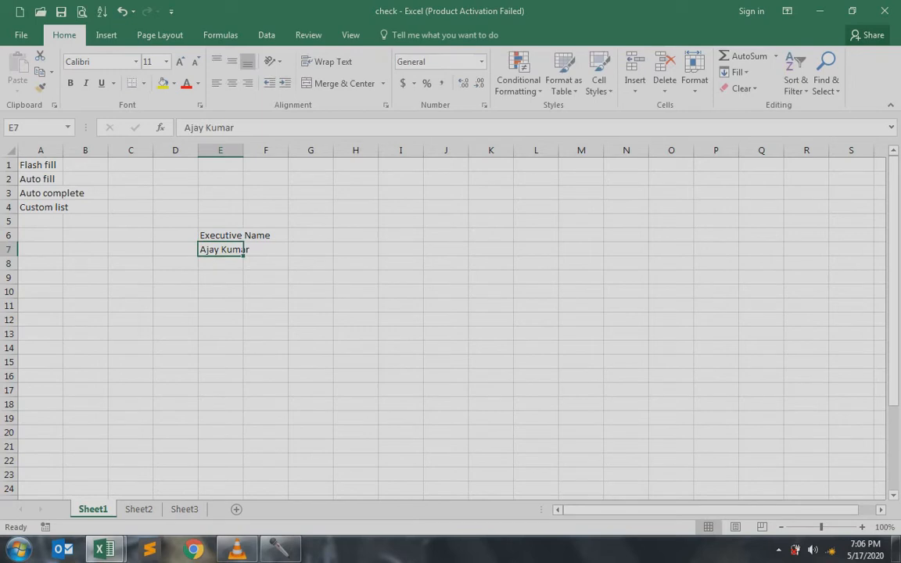
drag(244, 254, 245, 383)
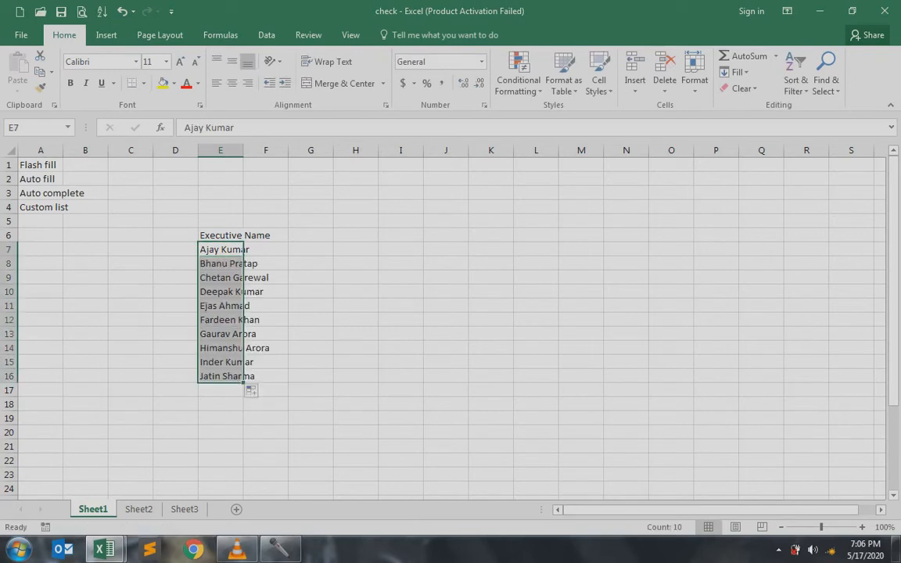
Add the headers "First Name" in F6 and "Last Name" in G6, and autofit the widths of columns E, F and G.
double_click(244, 150)
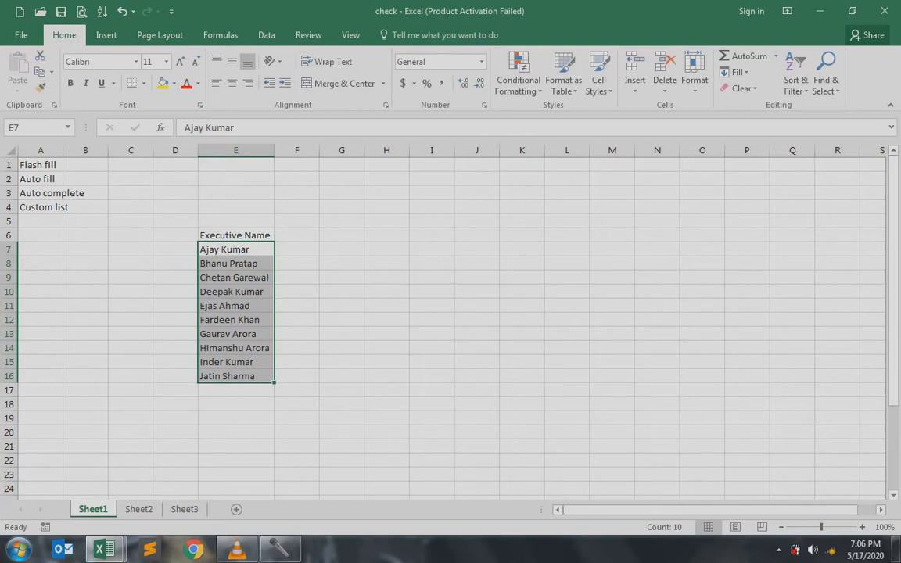
click(297, 236)
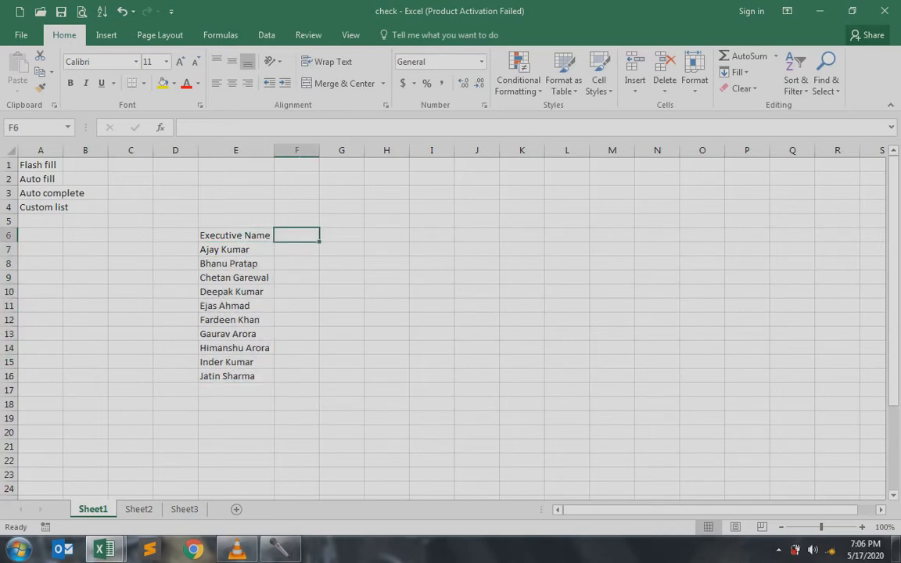
text(First)
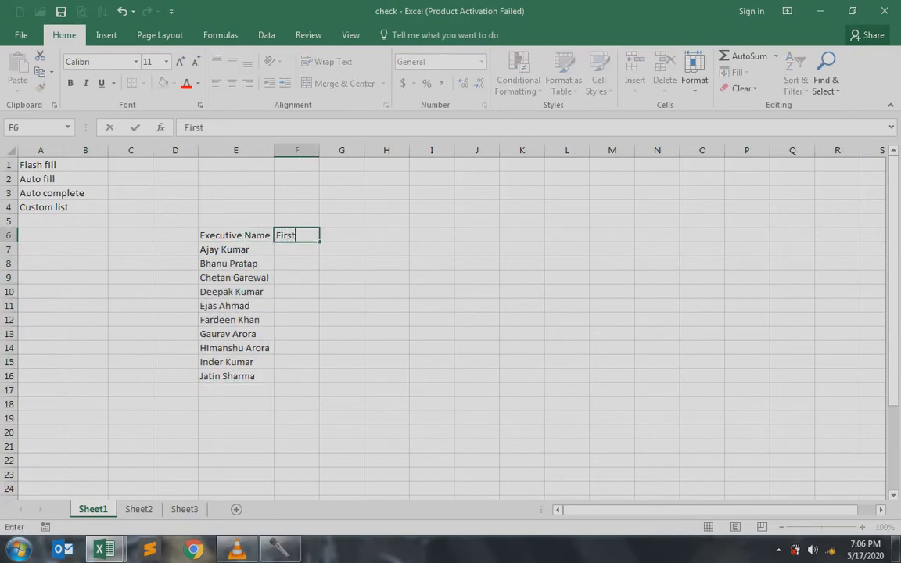
text( Name)
key(Tab)
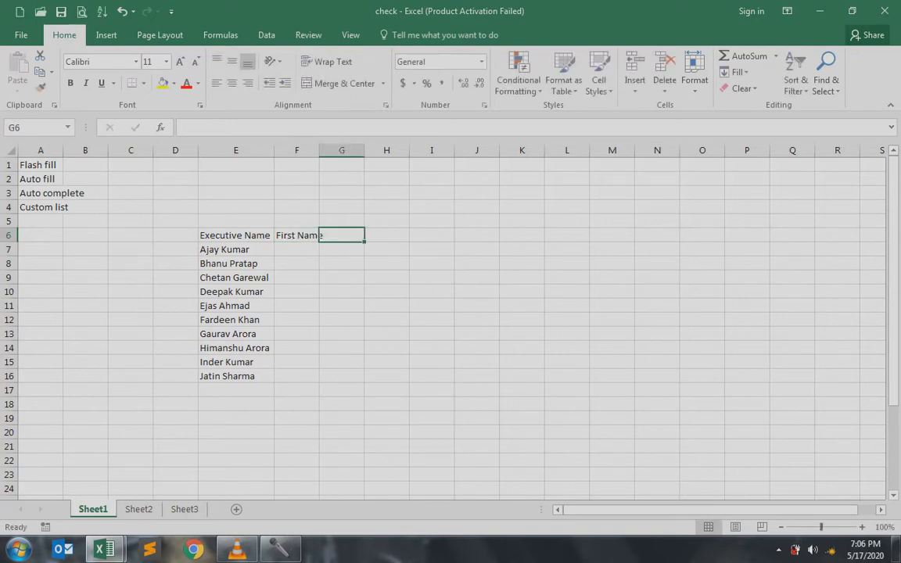
text(Last Name)
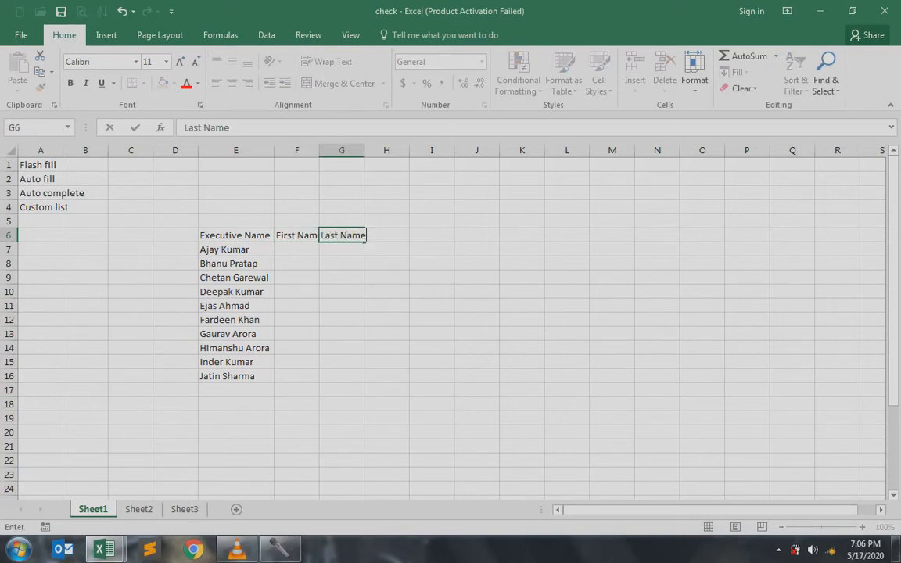
key(Return)
click(319, 150)
double_click(319, 150)
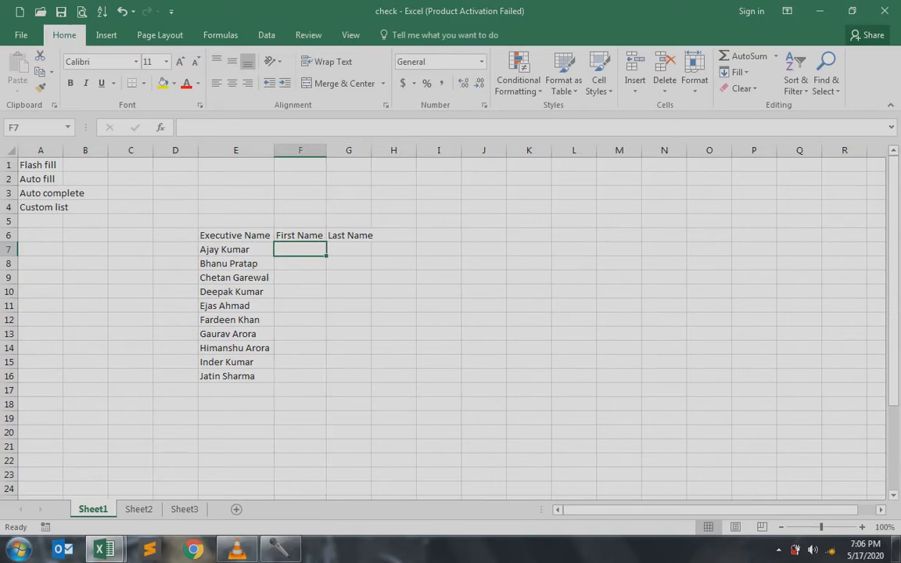
double_click(372, 151)
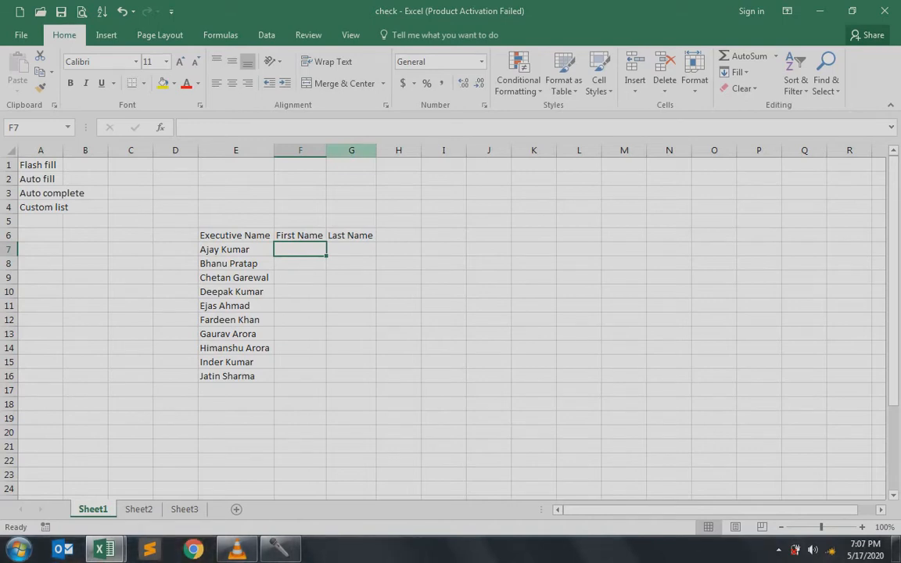
Extract the first name in F7 with the formula =LEFT(E7,5).
text(=)
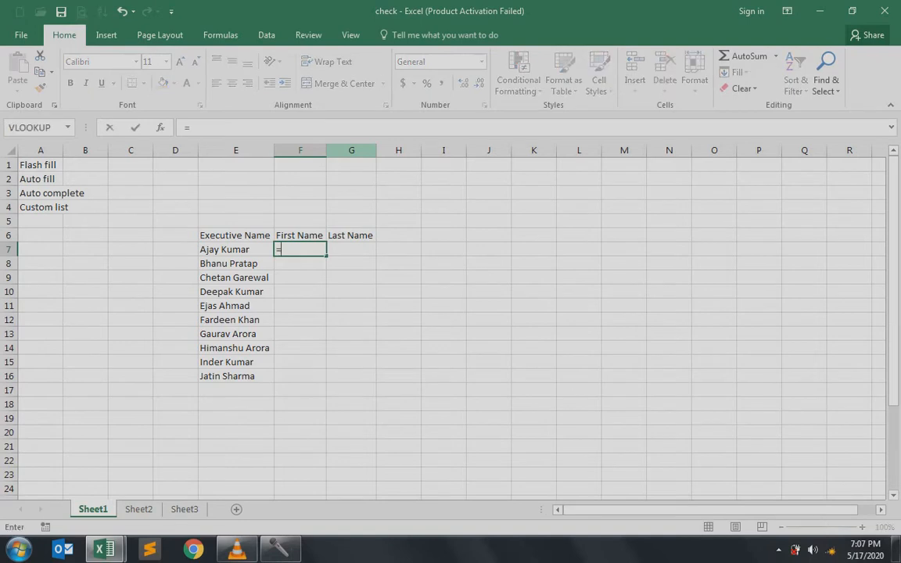
text(left()
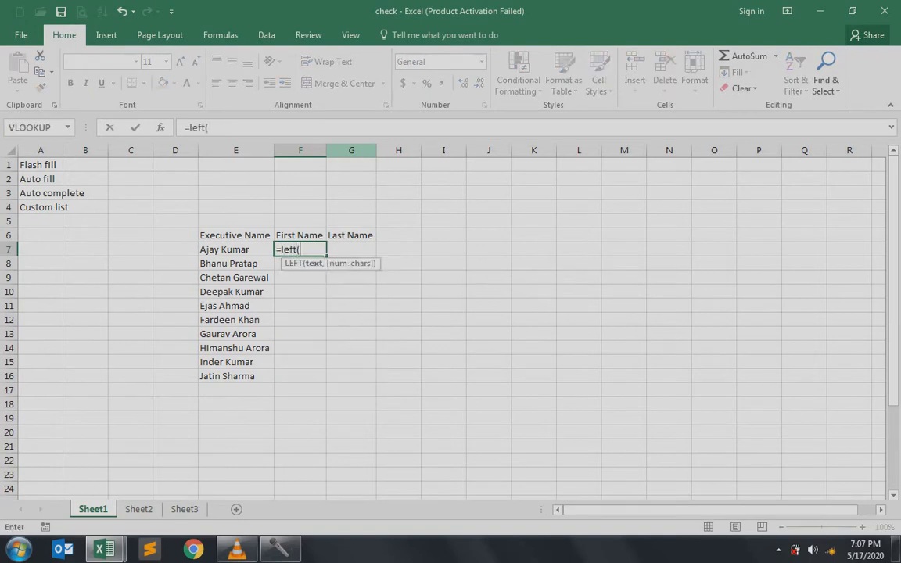
key(Left)
key(Left)
key(Right)
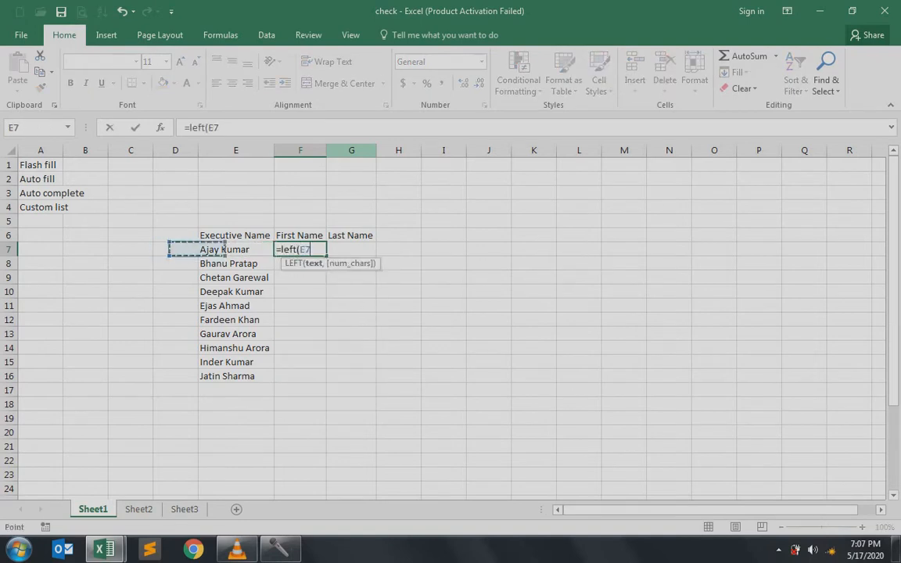
text(,)
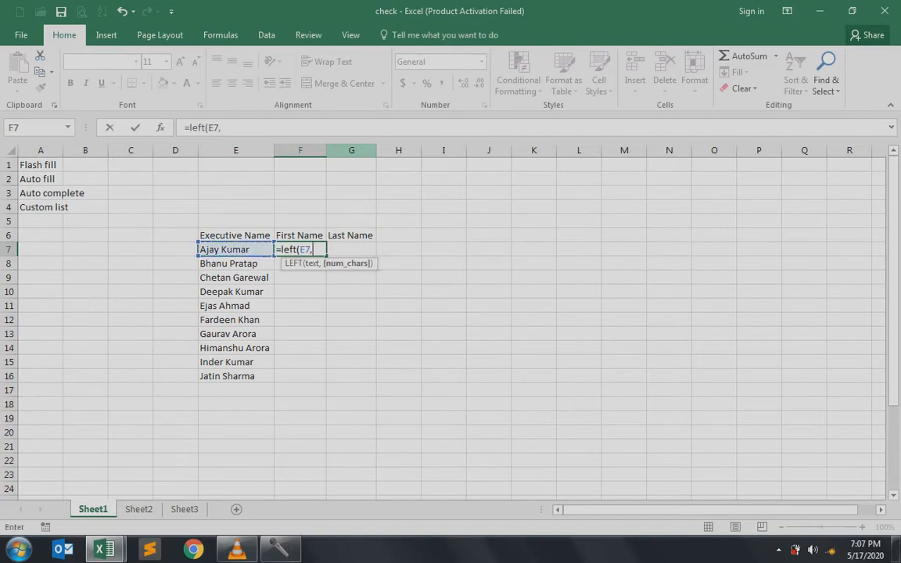
text(5))
key(Return)
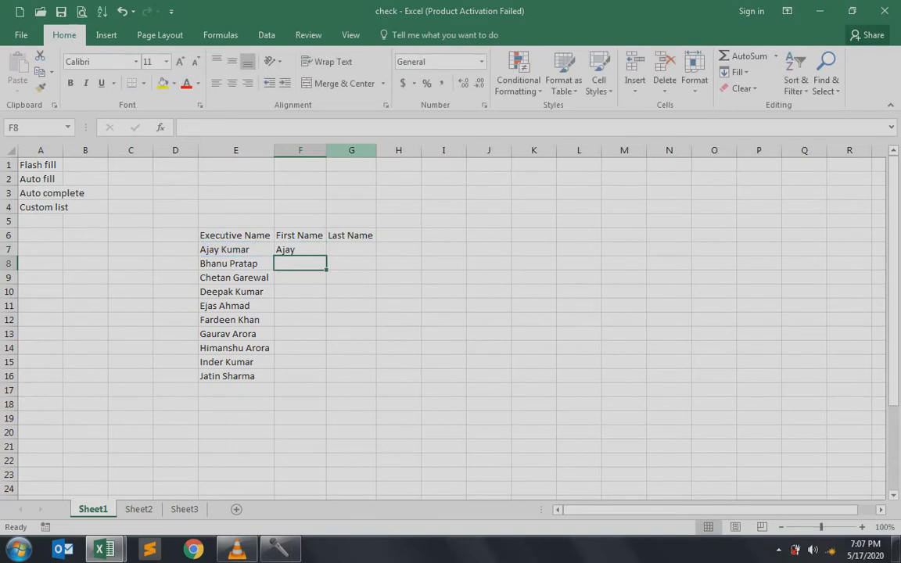
Extract the last name in G7 with the formula =RIGHT(E7,5).
key(Up)
key(Right)
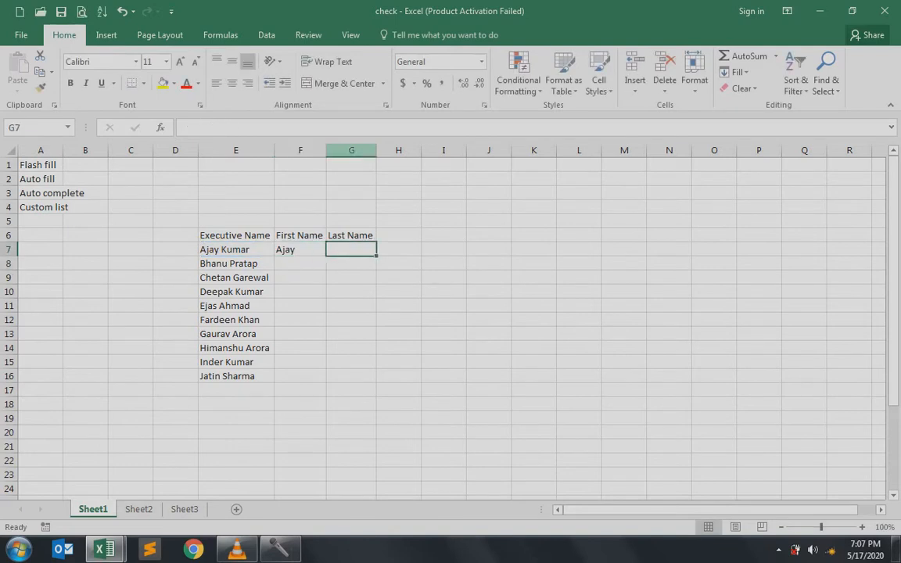
text(=righ)
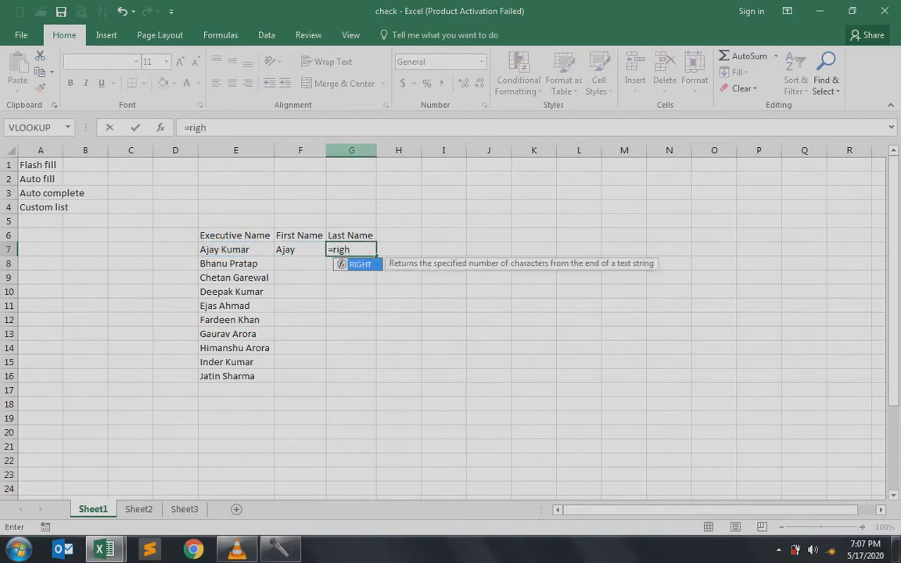
key(Tab)
key(Left)
key(Left)
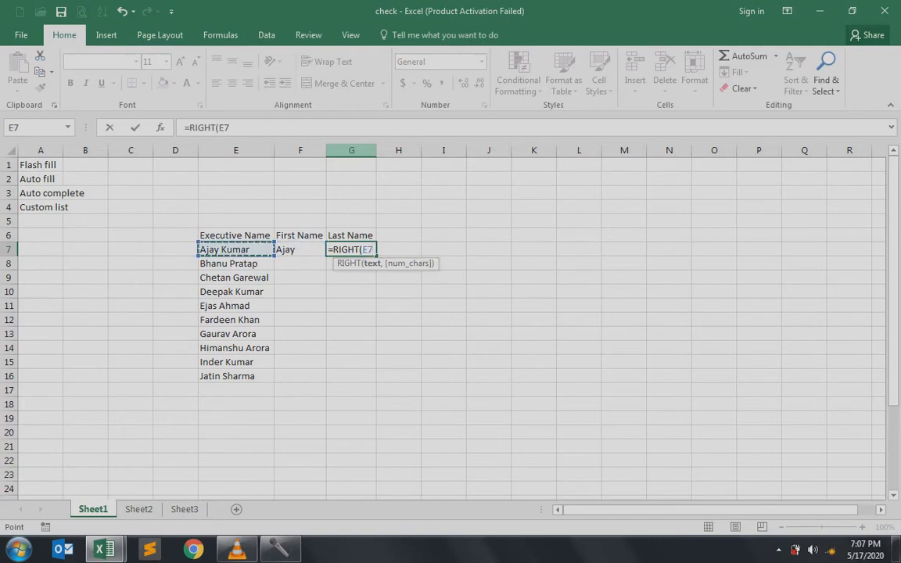
text(,)
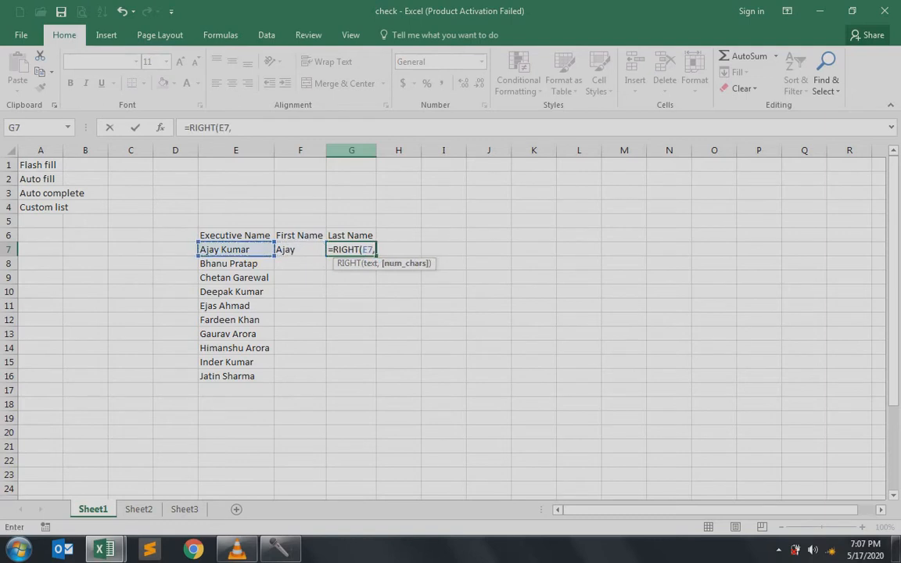
text(5))
key(Return)
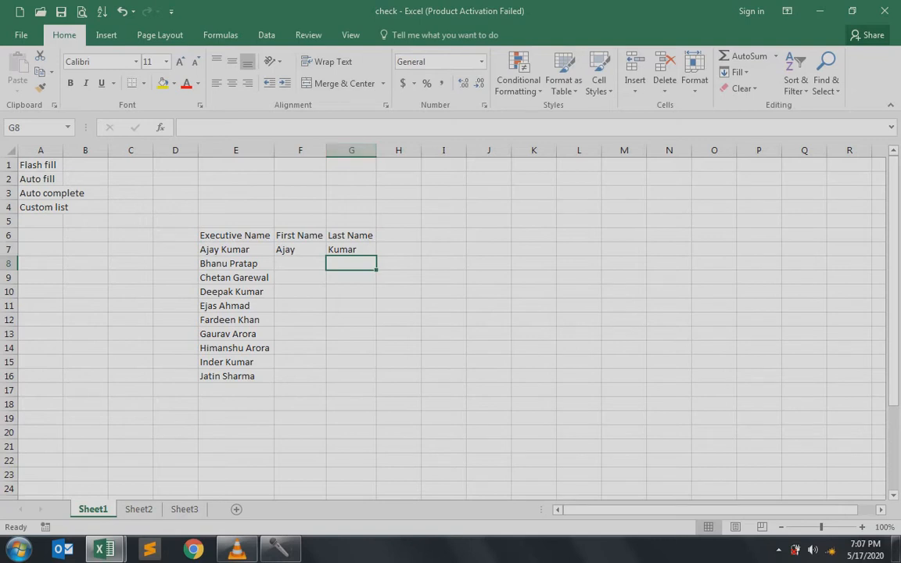
Copy the LEFT formula from F7 down to F16, and clear all contents of F7:G16.
click(300, 250)
drag(326, 256, 323, 380)
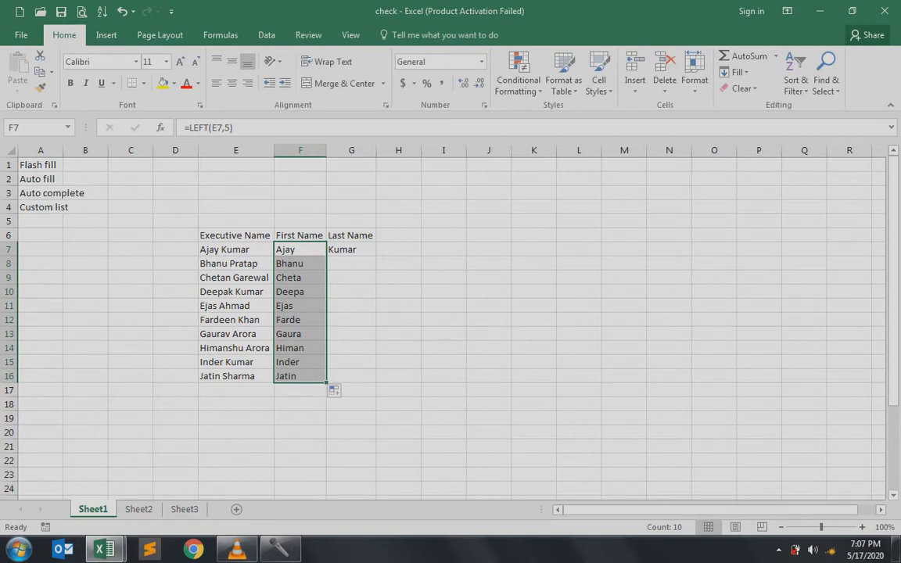
drag(300, 249, 352, 380)
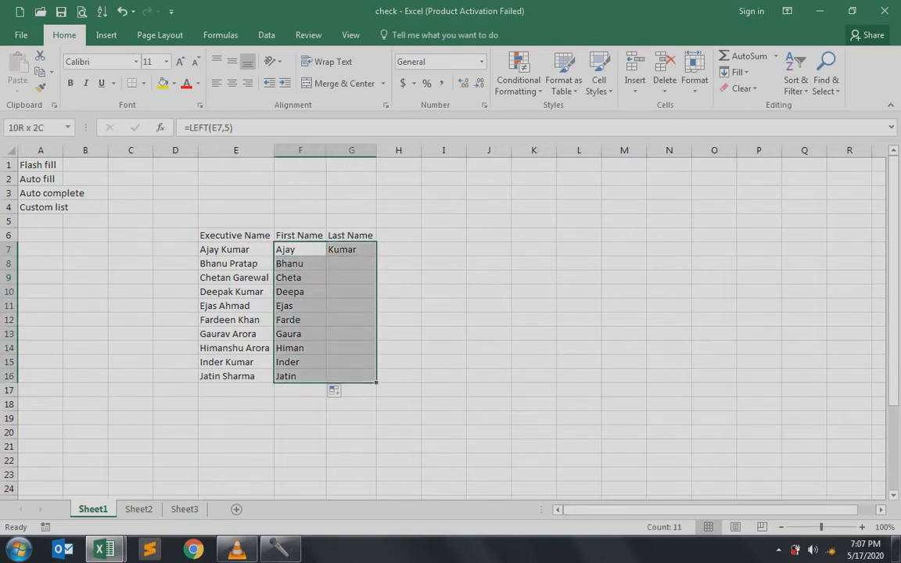
key(Delete)
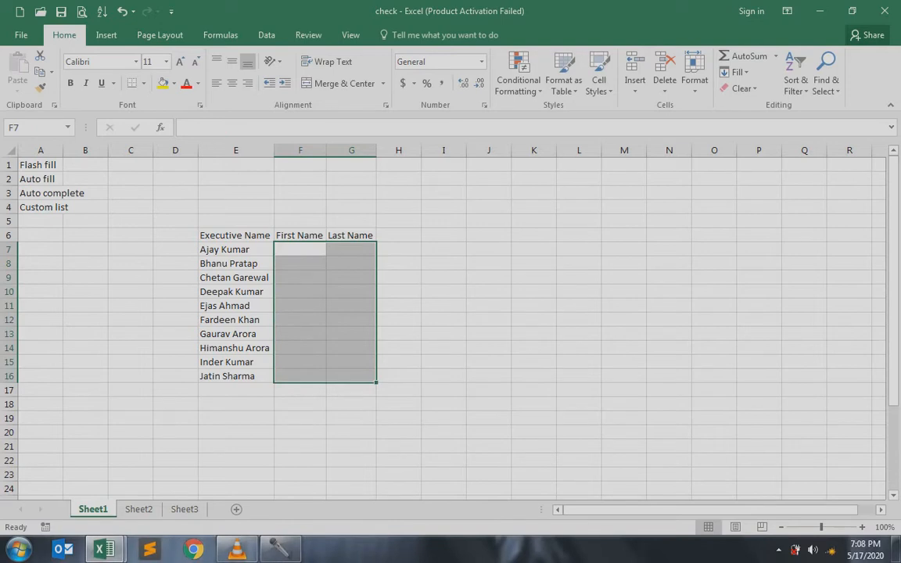
Enter the first executive's first name in F7 and last name in G7 as plain text.
click(236, 250)
click(300, 249)
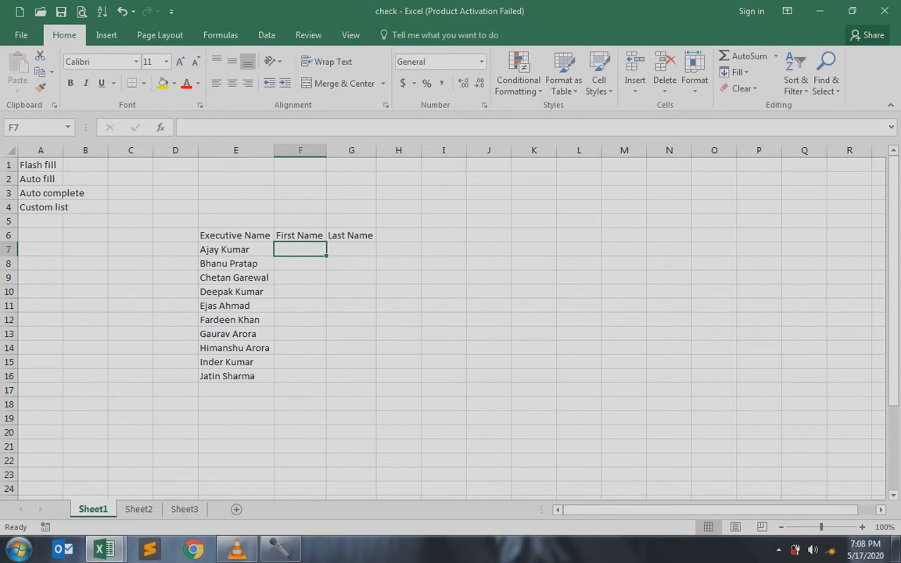
text(Akay)
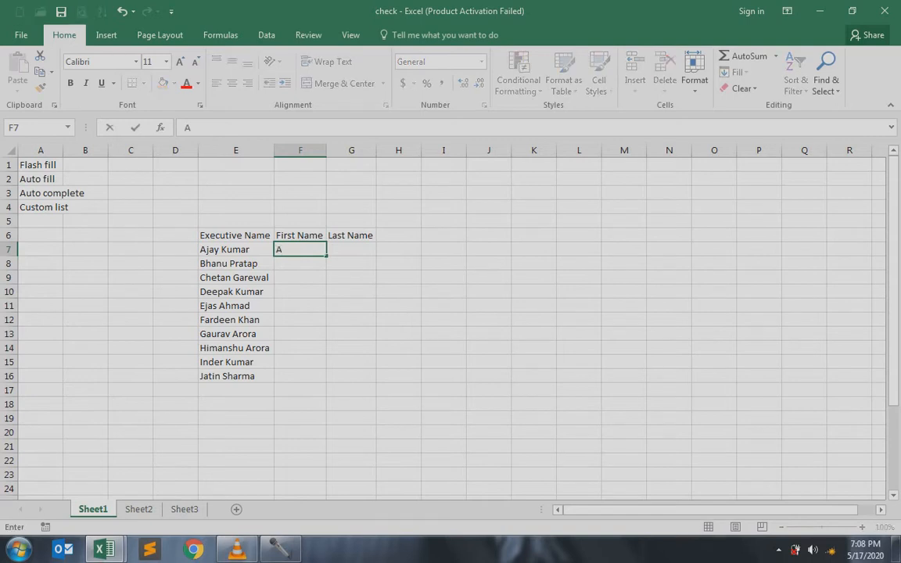
key(BackSpace)
key(BackSpace)
key(BackSpace)
text(jay)
key(Tab)
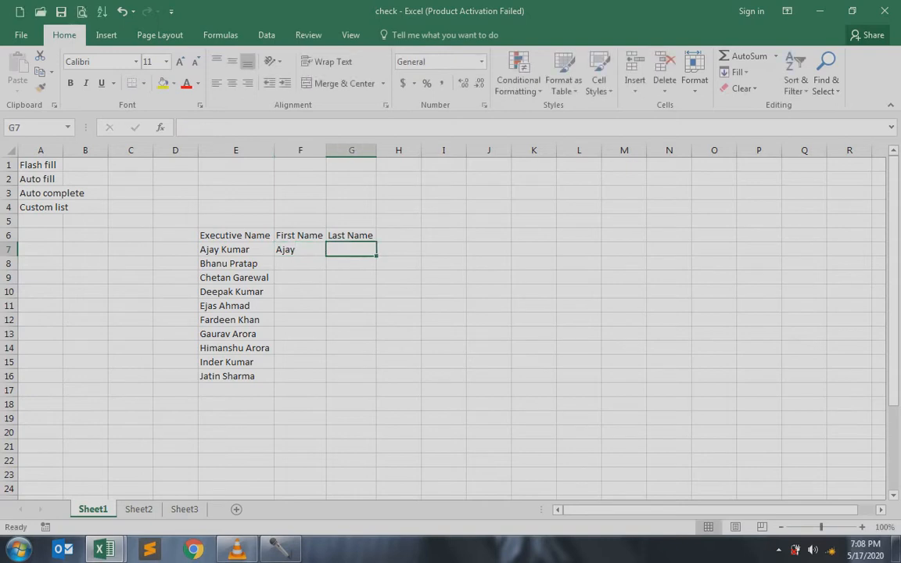
text(Kumar)
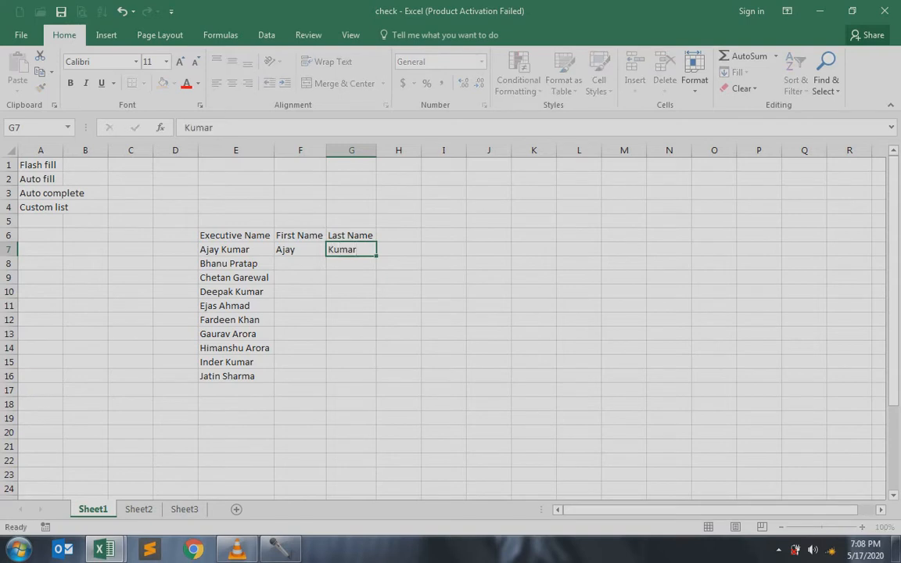
key(Return)
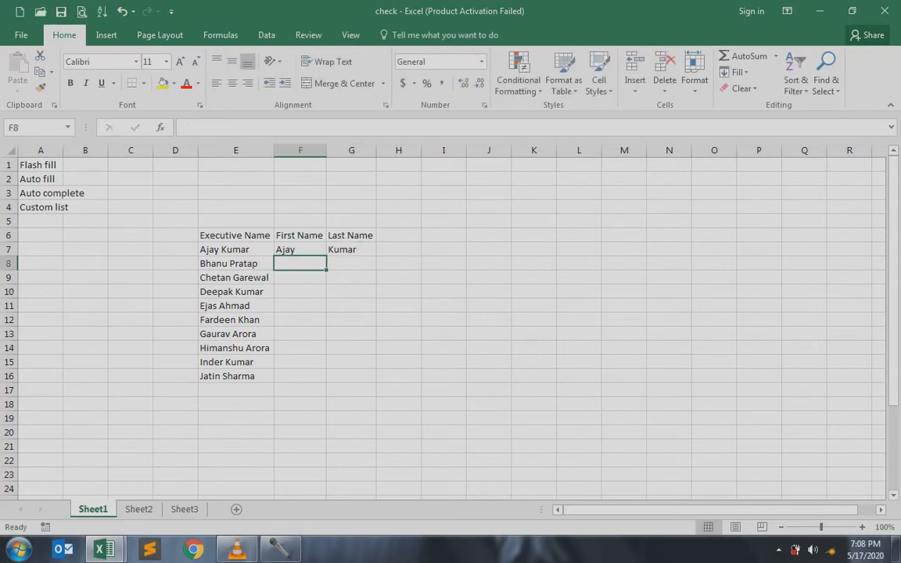
Flash Fill the First Name column over F7:F16 from the example in F7.
key(Up)
key(shift+Down)
key(shift+Down)
key(shift+Down)
key(shift+Down)
key(shift+Down)
key(shift+Down)
key(shift+Down)
key(shift+Down)
key(shift+Down)
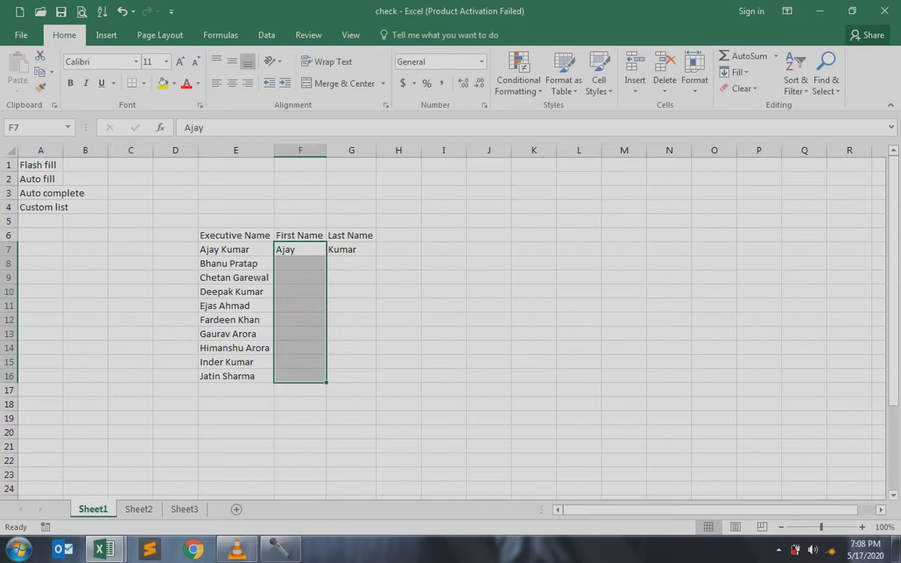
key(ctrl+e)
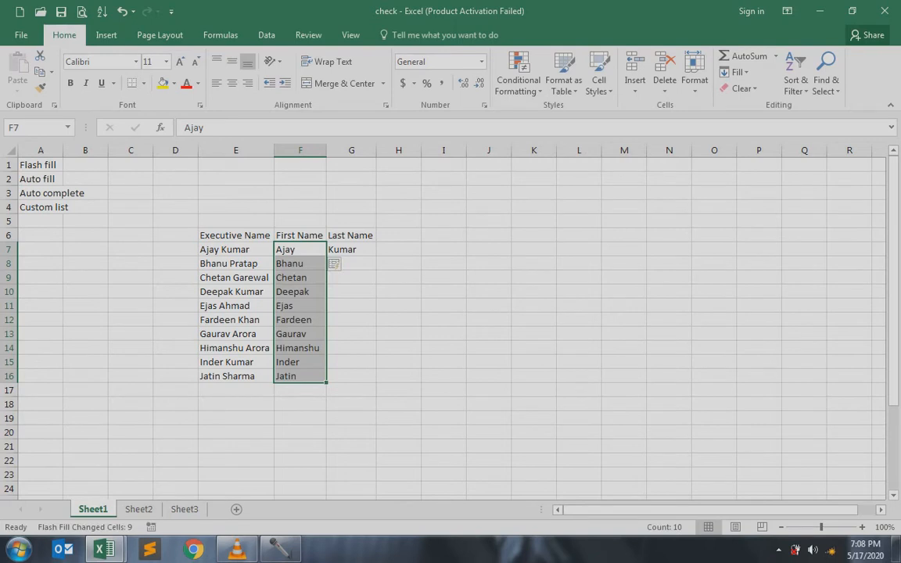
Enter the note "Home - > Editing -> Fill -> Flash Fill" in D1.
click(175, 165)
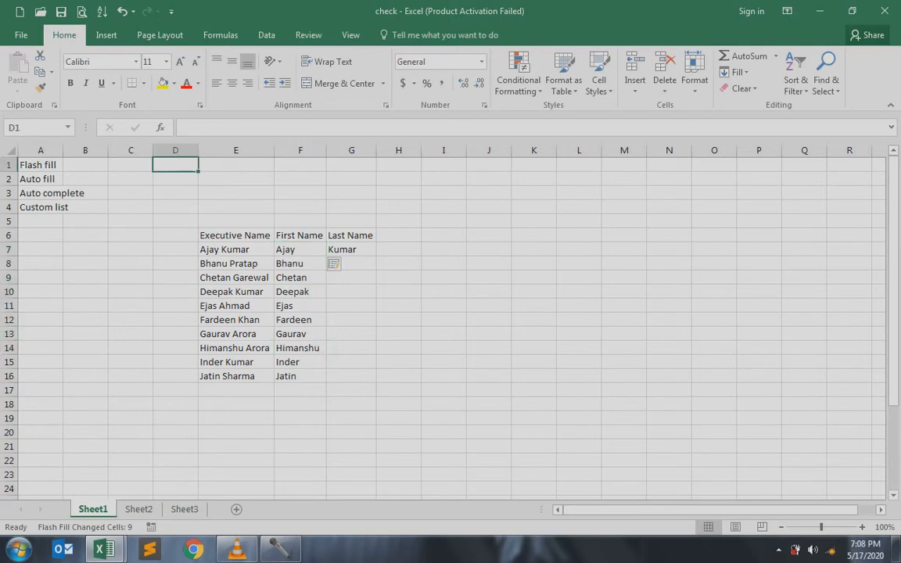
text(Home)
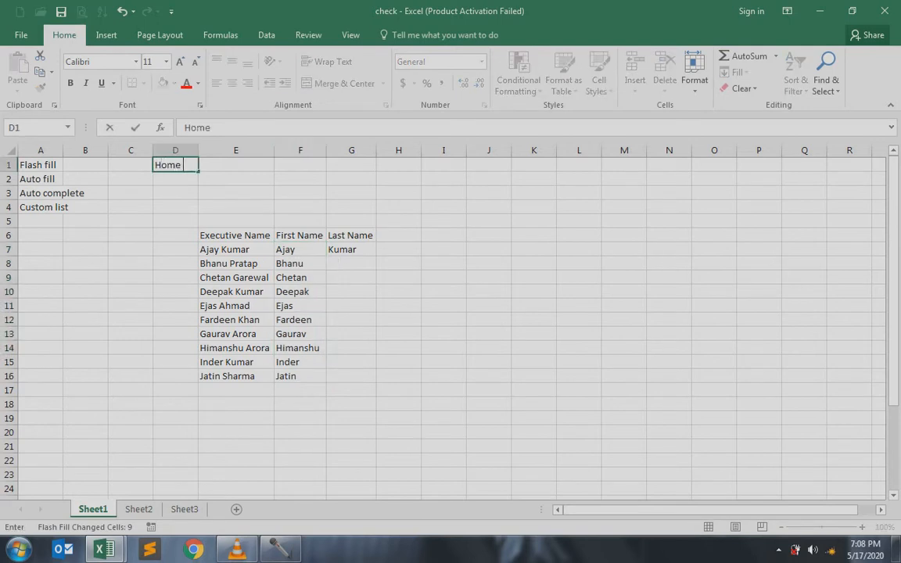
text( - > Editing)
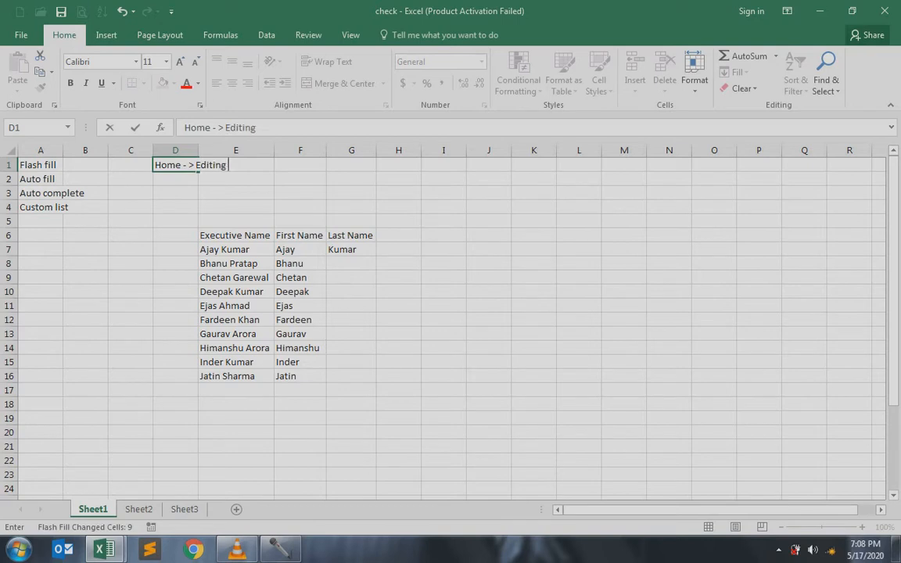
text( -> Fill ->)
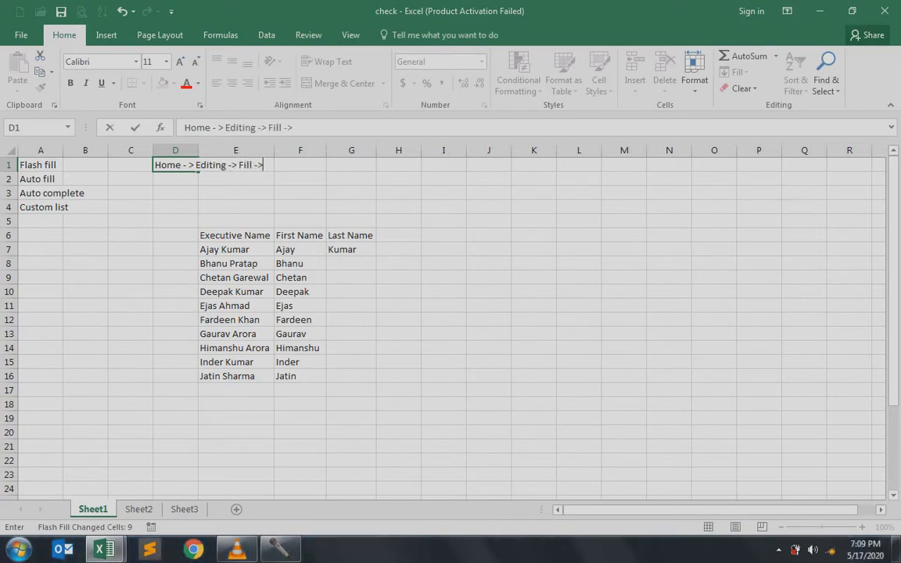
text( Flash Fill)
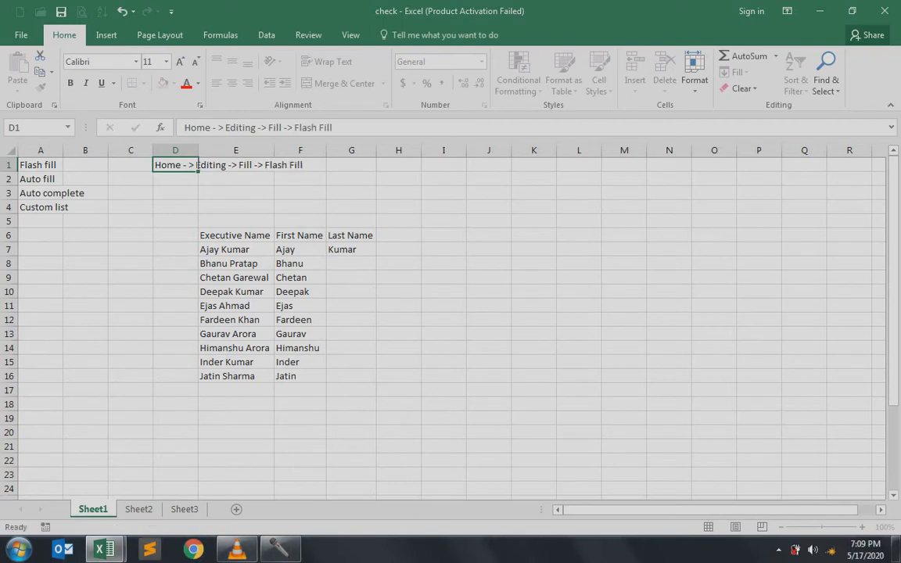
key(Return)
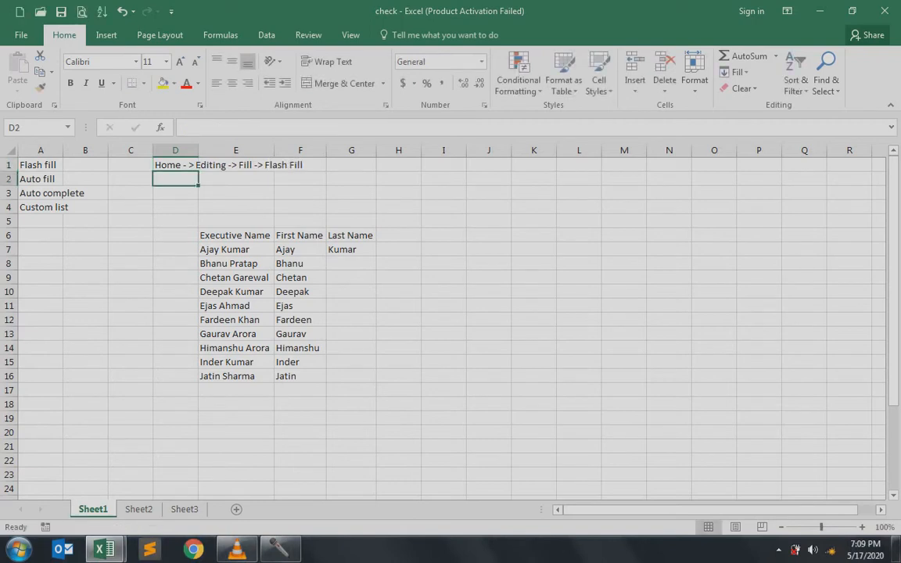
Flash Fill the Last Name column over G7:G16 from the example in G7.
drag(351, 250, 351, 391)
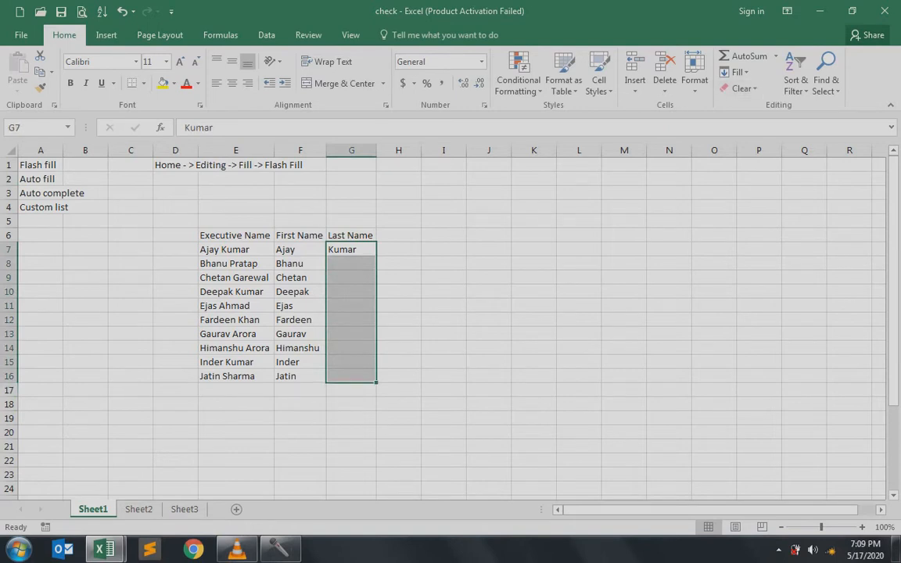
click(737, 73)
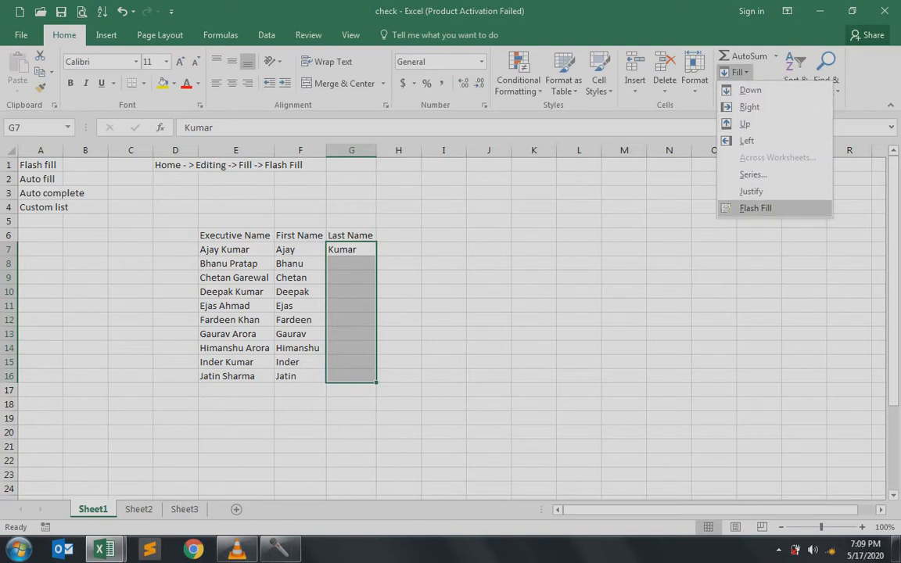
click(755, 208)
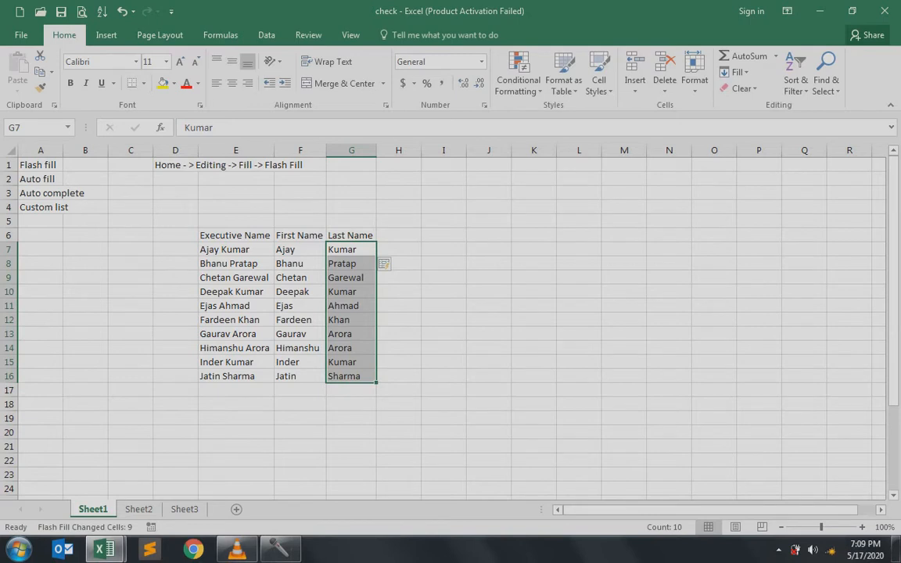
Enter the note "Data-> Data Tools -> Flash Fill" in I1.
click(444, 165)
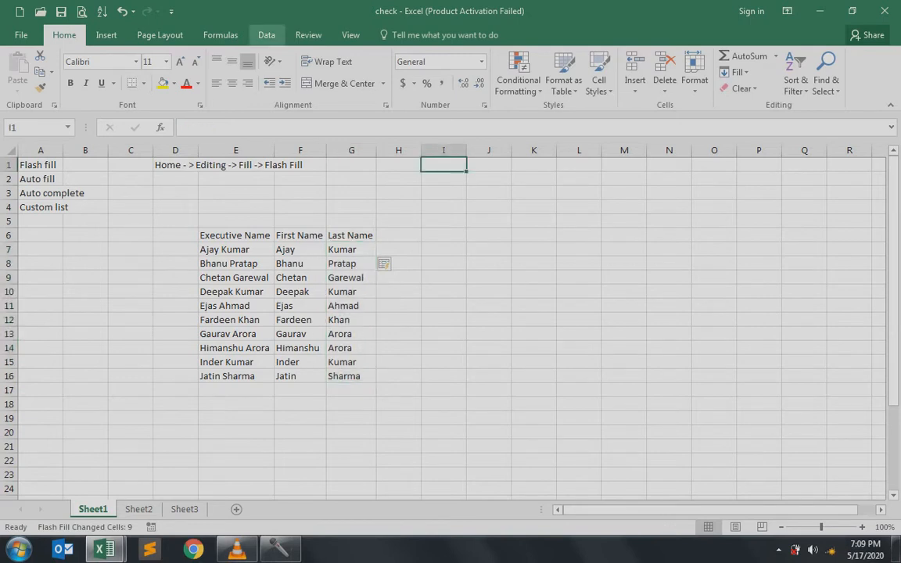
click(266, 35)
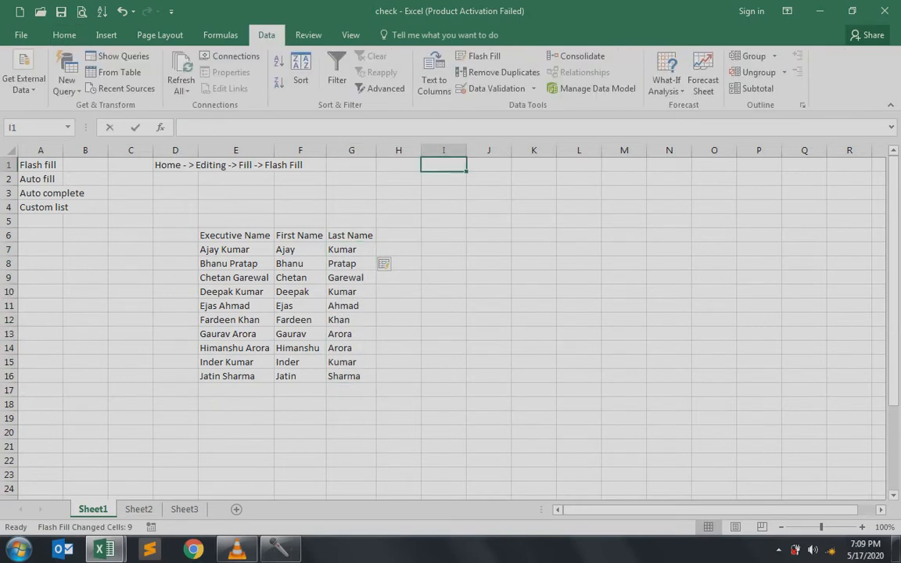
text(Data-> D)
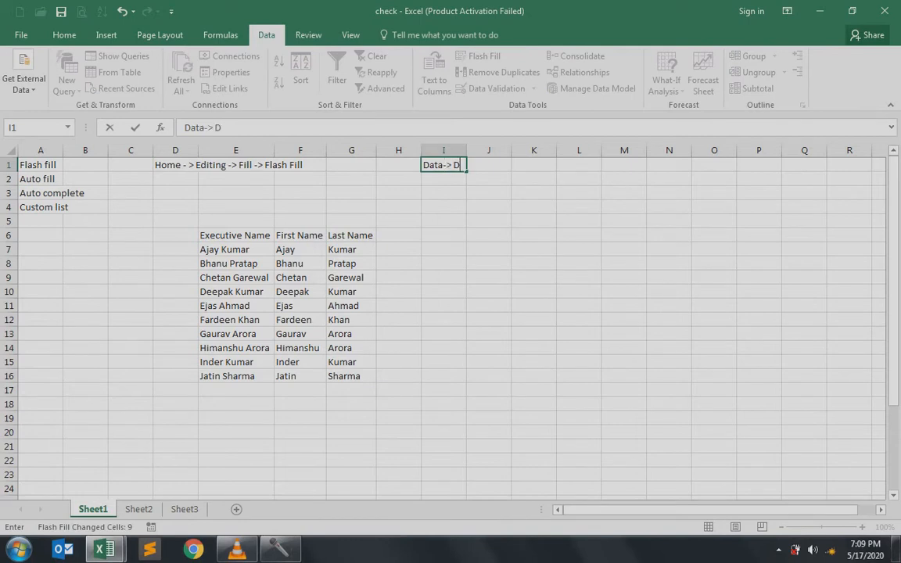
text(ata Tools )
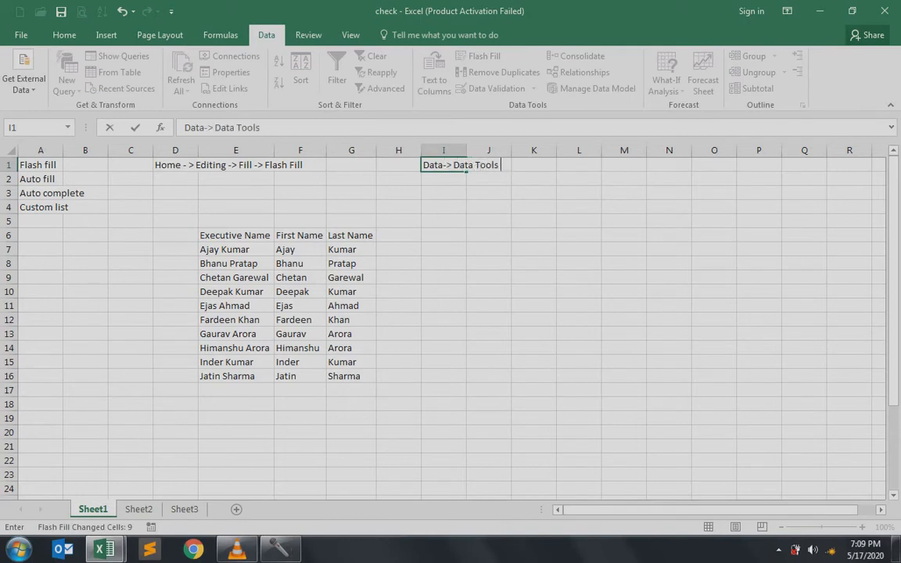
text(-> Flash Fill)
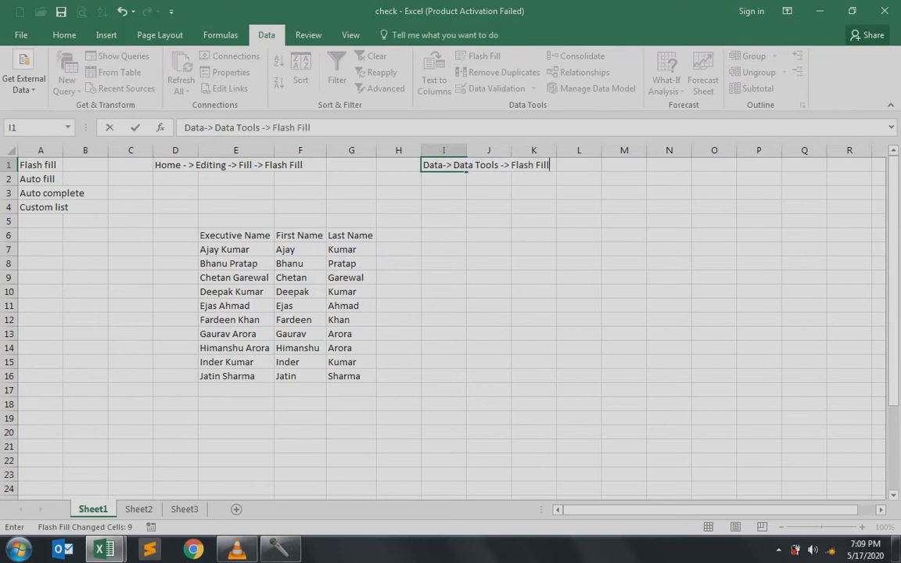
key(Return)
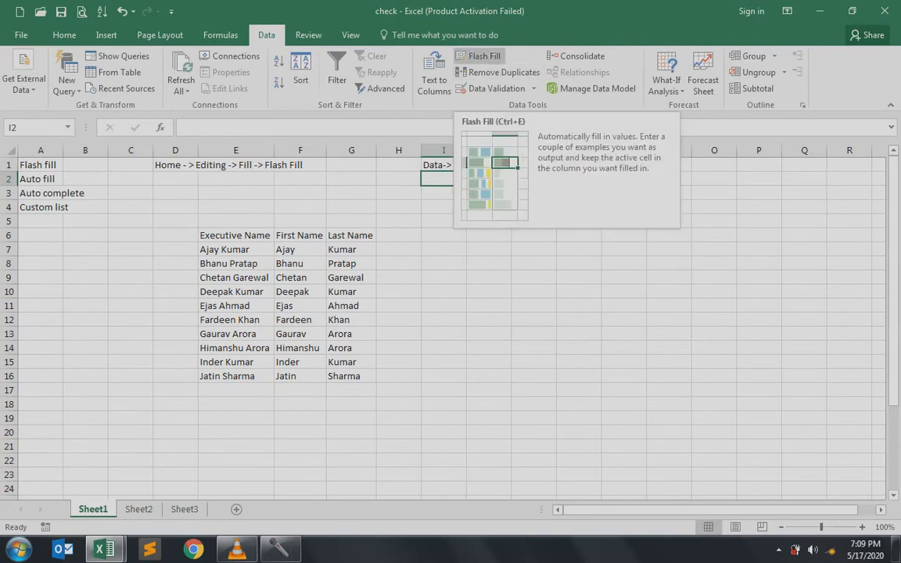
Enter the Flash Fill shortcut note "Ctrl + E" in M1.
key(Up)
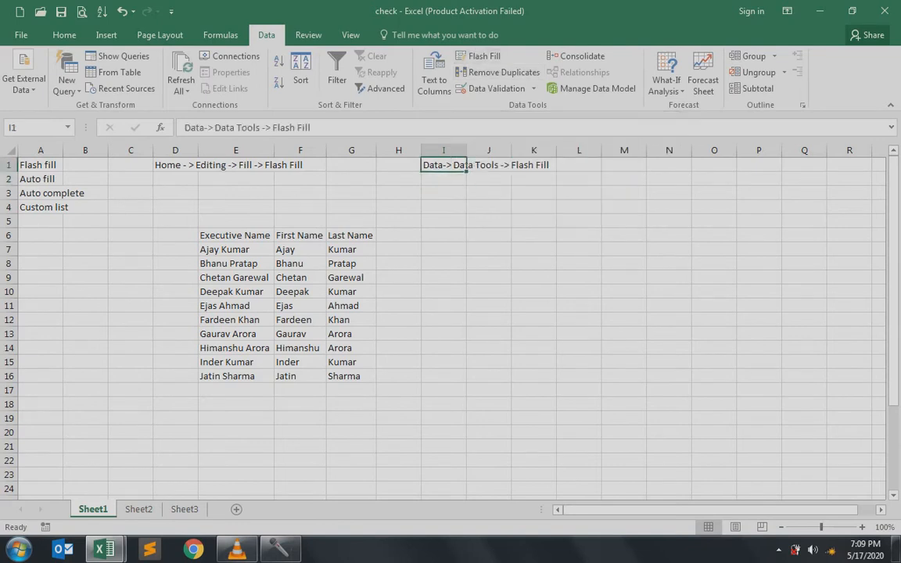
key(Right)
key(Right)
key(Right)
key(Right)
text(Ctrl +)
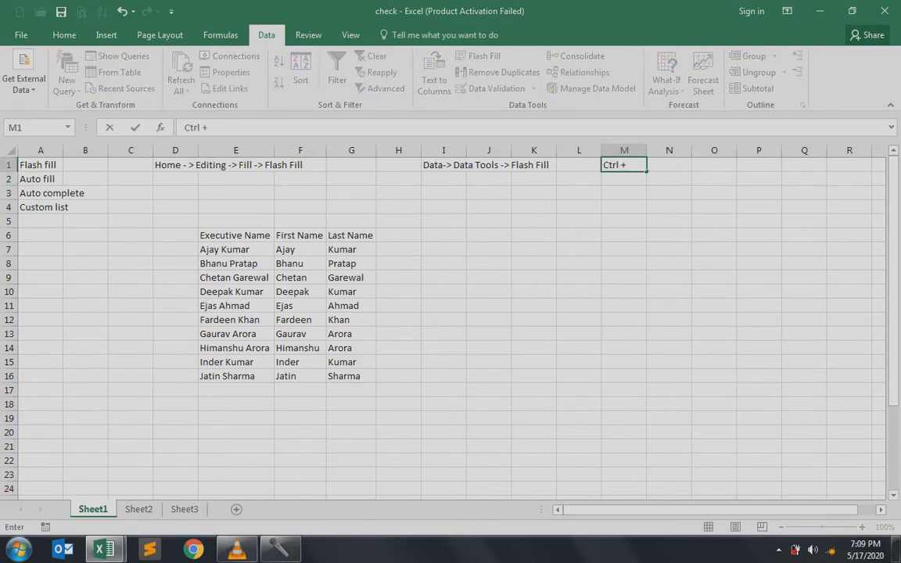
text( E)
key(Return)
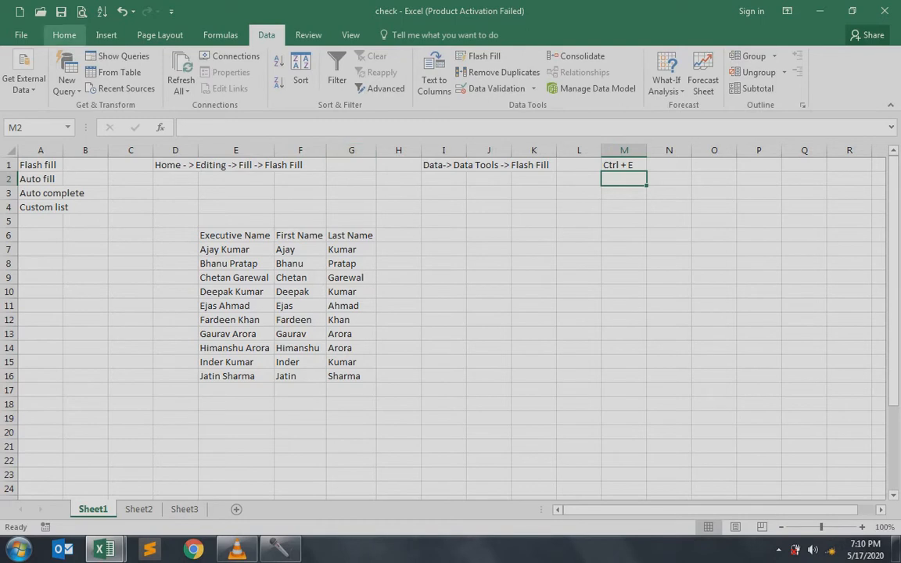
click(64, 35)
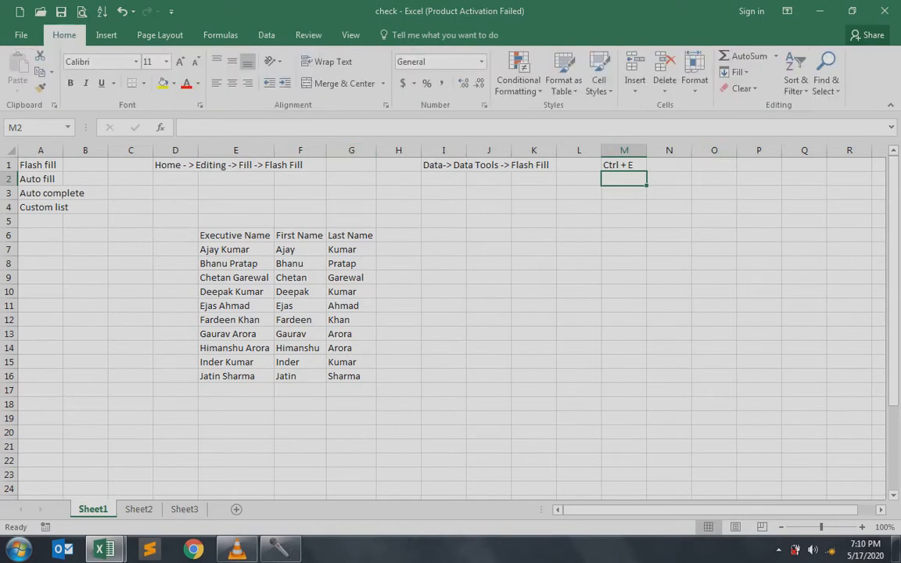
click(736, 72)
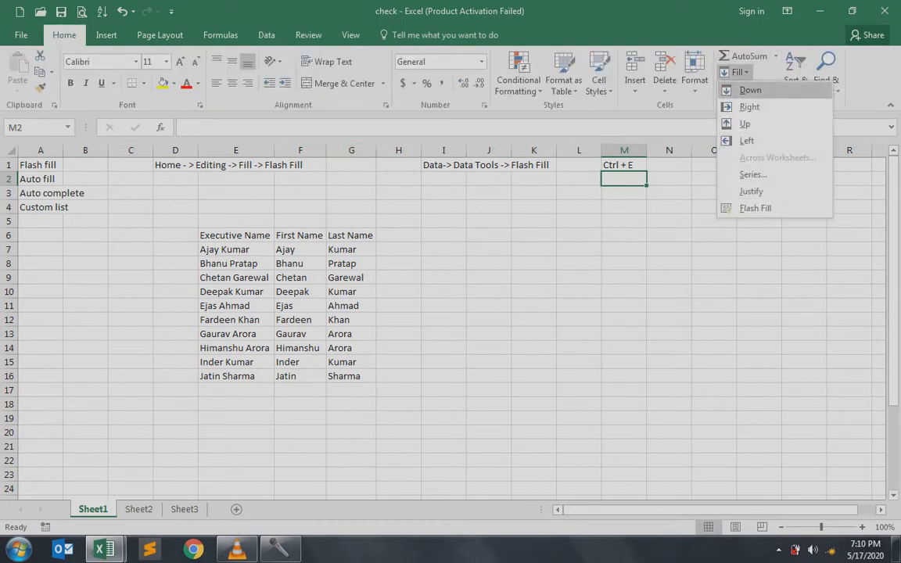
click(755, 208)
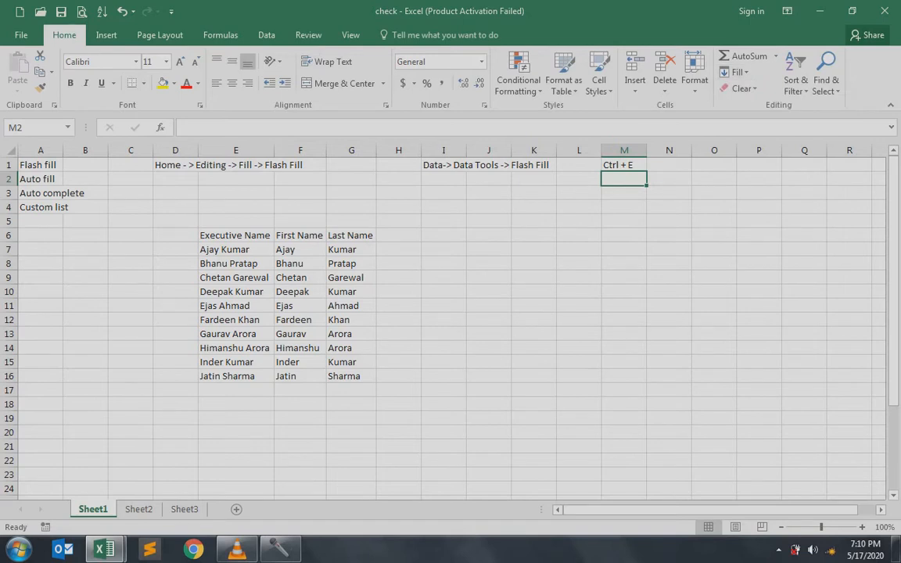
Enter the starting value 1 for a number series in J6.
key(Left)
key(Left)
key(Left)
key(Down)
key(Down)
key(Down)
key(Down)
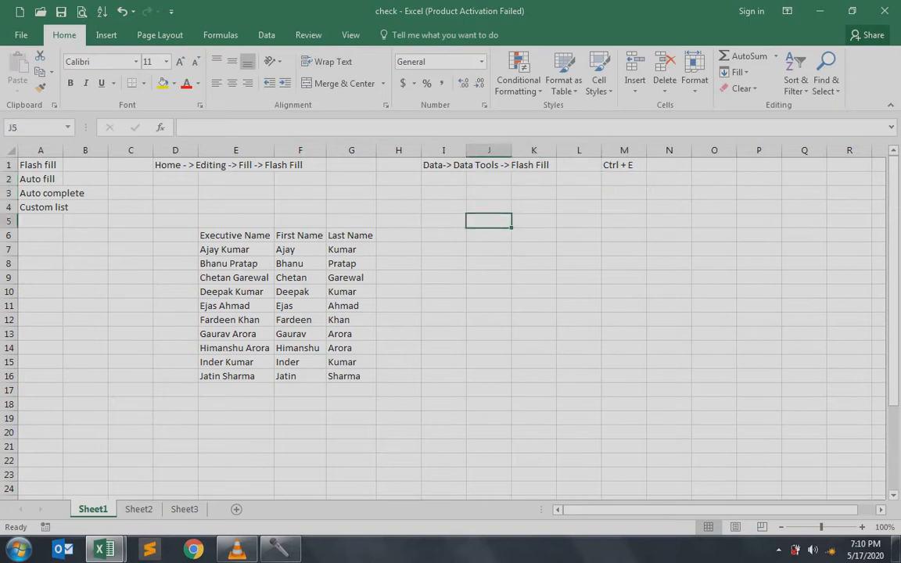
text(1)
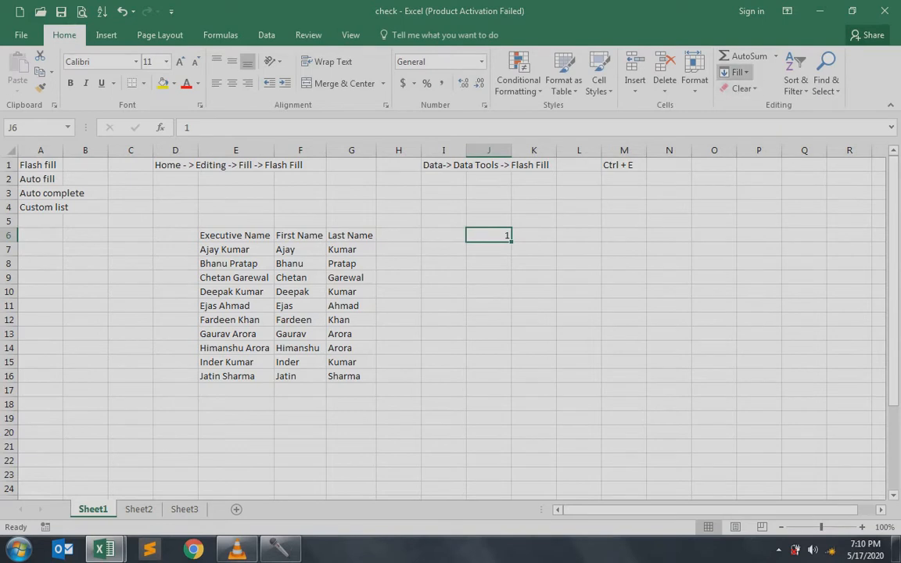
Fill a linear series along row 6 from J6 with step value 1 and stop value 10.
click(738, 72)
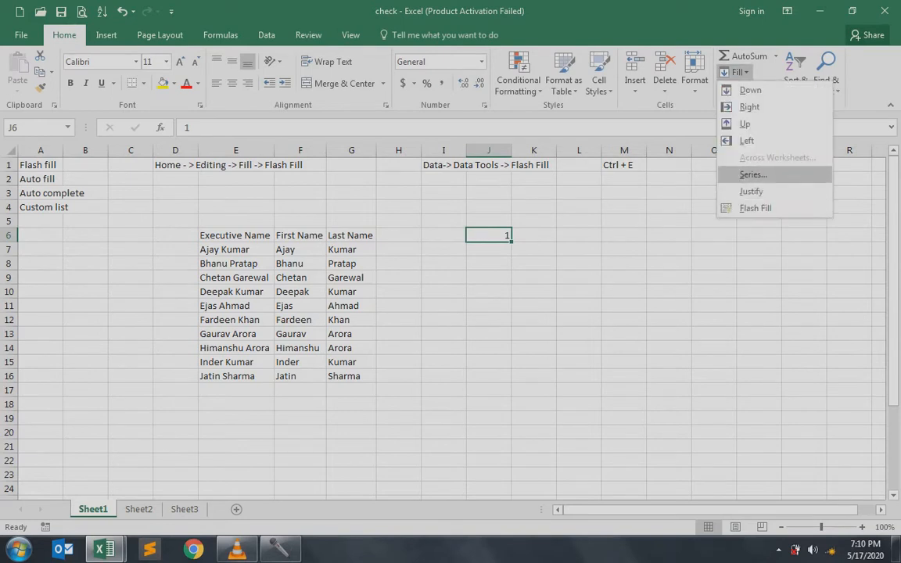
click(752, 175)
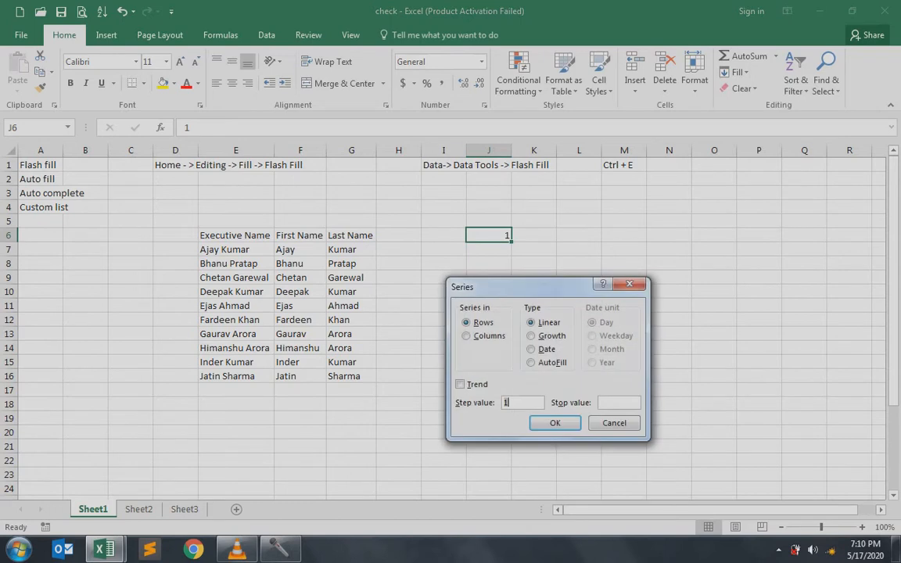
click(479, 323)
click(505, 402)
click(600, 402)
text(10)
key(Return)
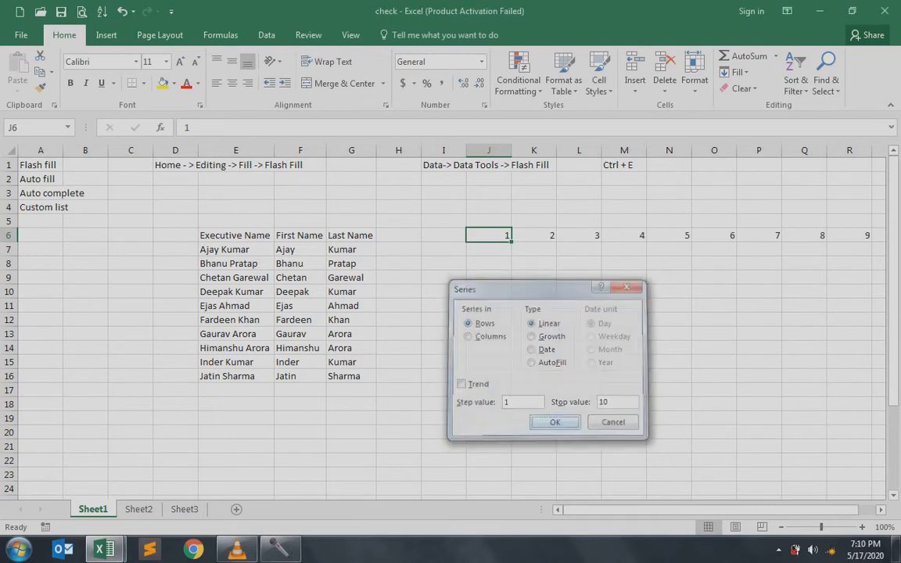
Examine the filled series in row 6 cell by cell, from J6 across to its last value.
key(Right)
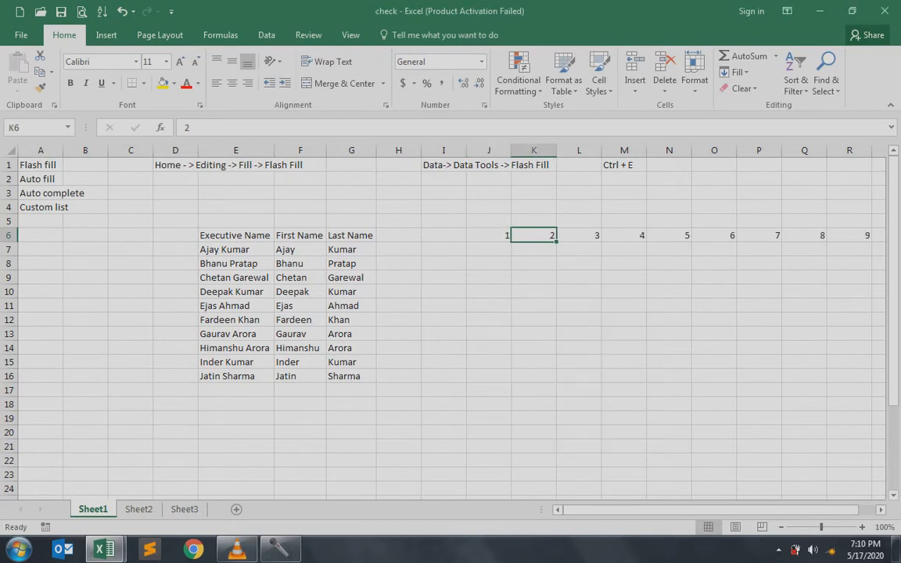
key(Right)
key(Right)
key(Right)
key(Right)
key(Right)
key(Right)
key(Right)
key(Right)
key(Right)
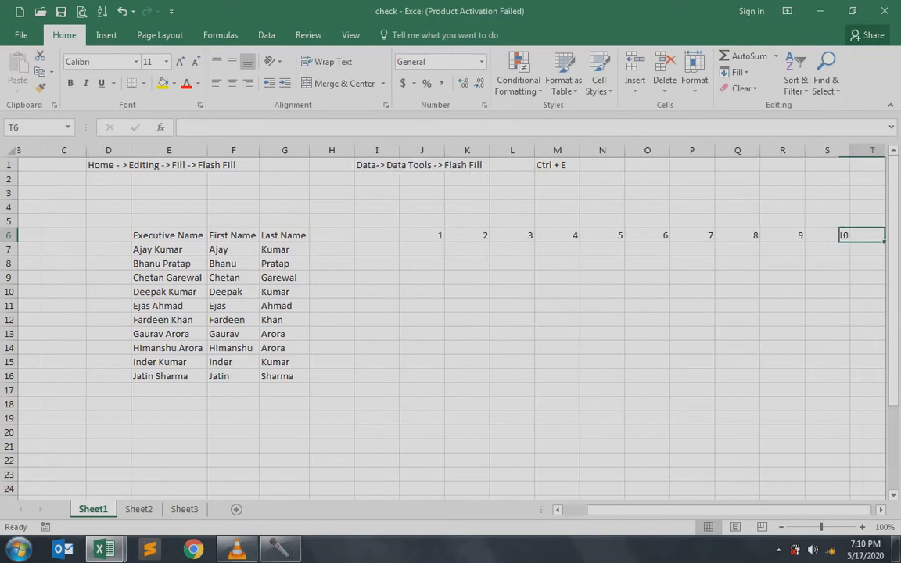
key(Left)
key(Left)
key(Left)
key(Left)
key(Left)
key(Left)
key(Left)
key(Left)
key(Left)
key(Left)
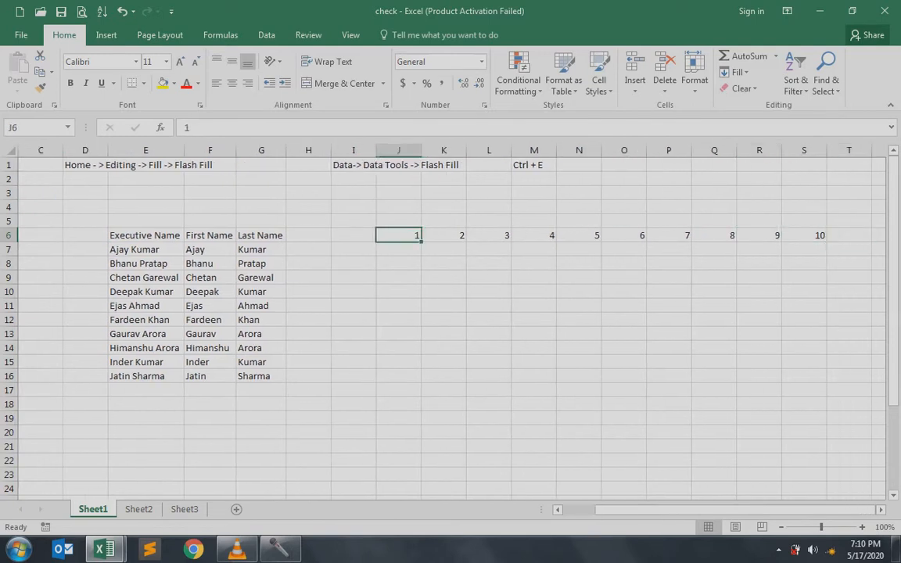
key(Right)
key(Right)
key(Right)
key(Right)
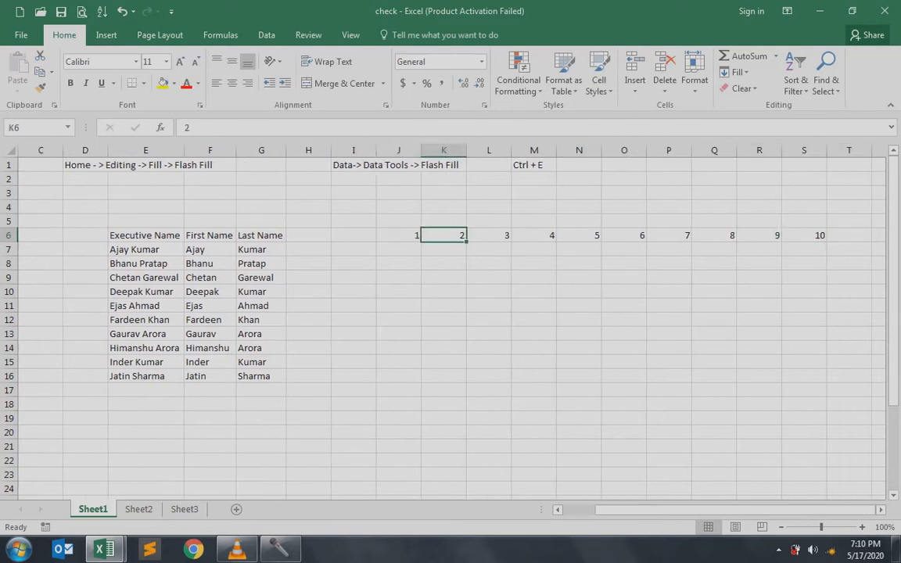
key(Right)
key(Right)
key(Right)
key(Right)
key(Right)
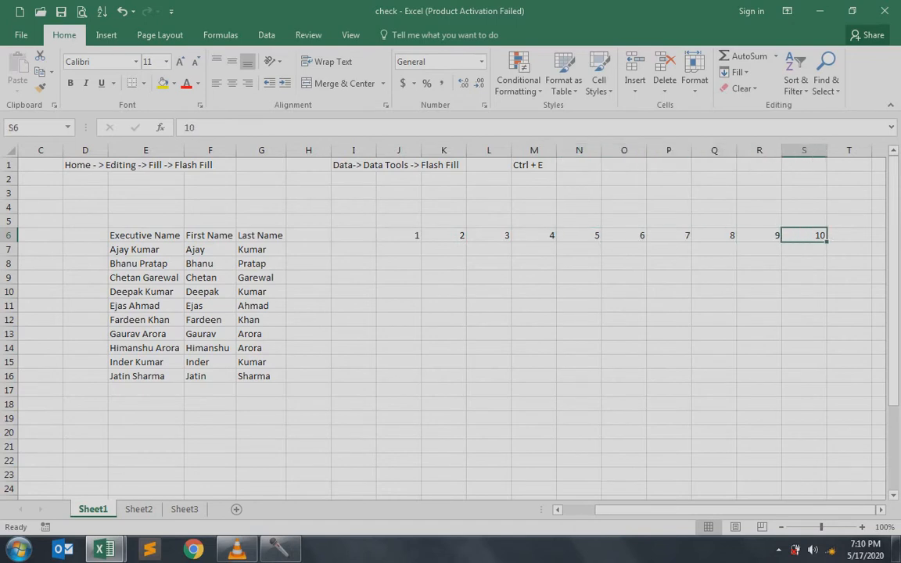
Fill a linear series down column J from J6 with step value 2 and stop value 20.
key(ctrl+Left)
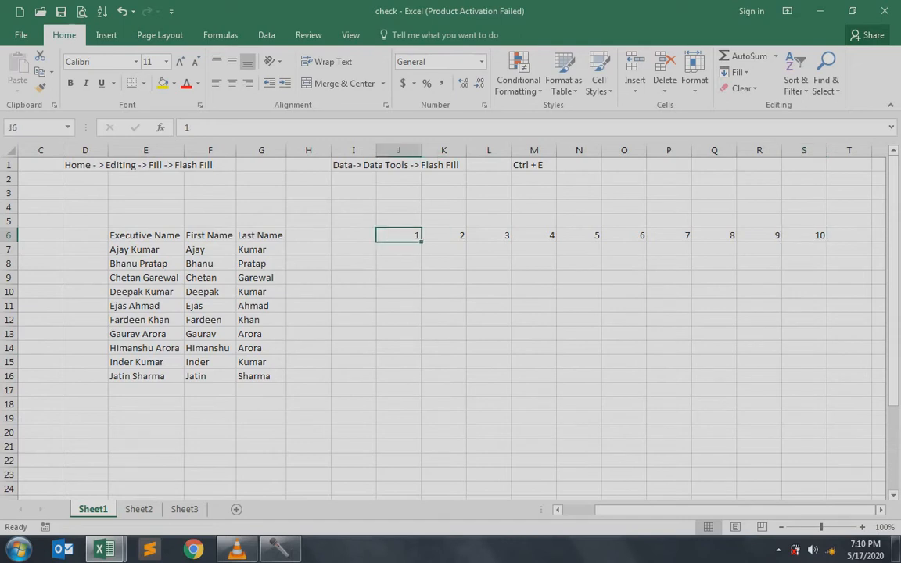
click(736, 72)
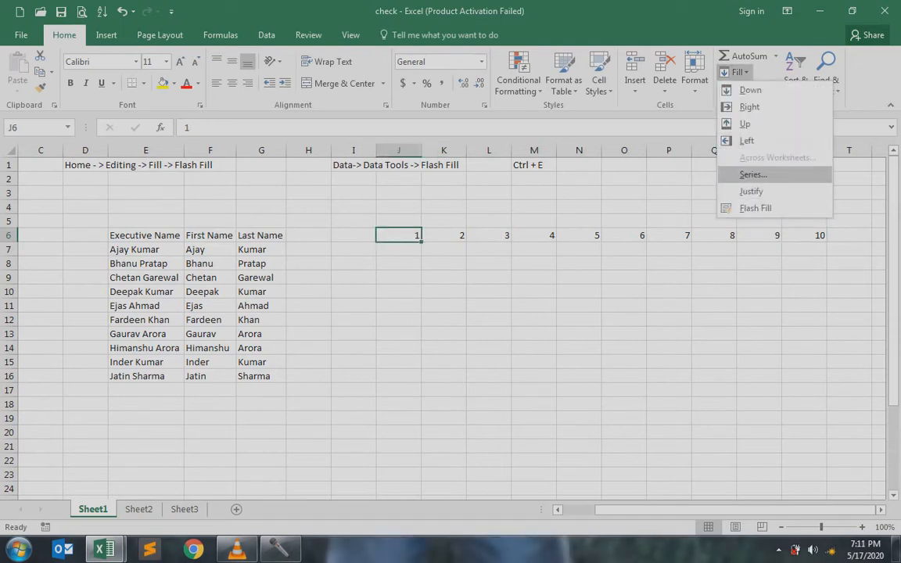
key(Return)
key(alt+c)
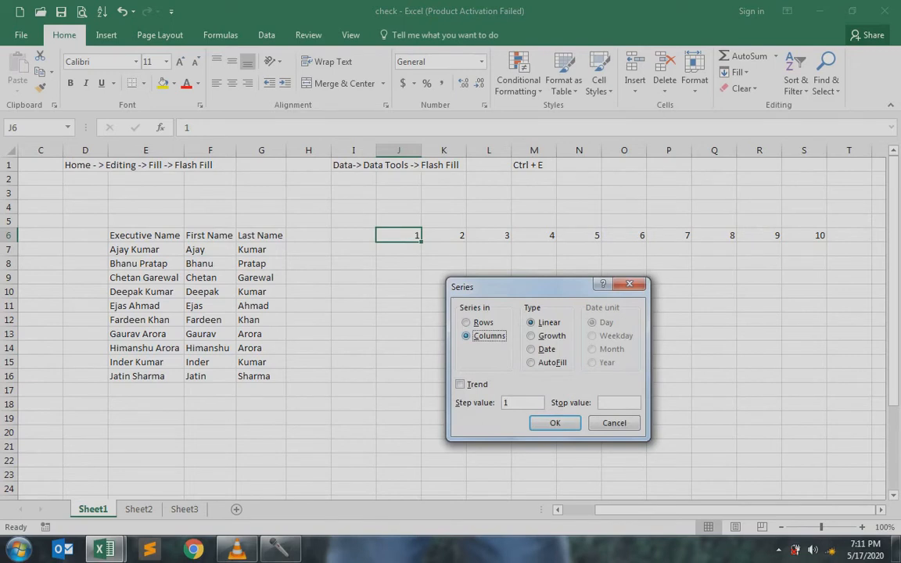
key(alt+s)
text(2)
key(alt+o)
text(20)
key(Return)
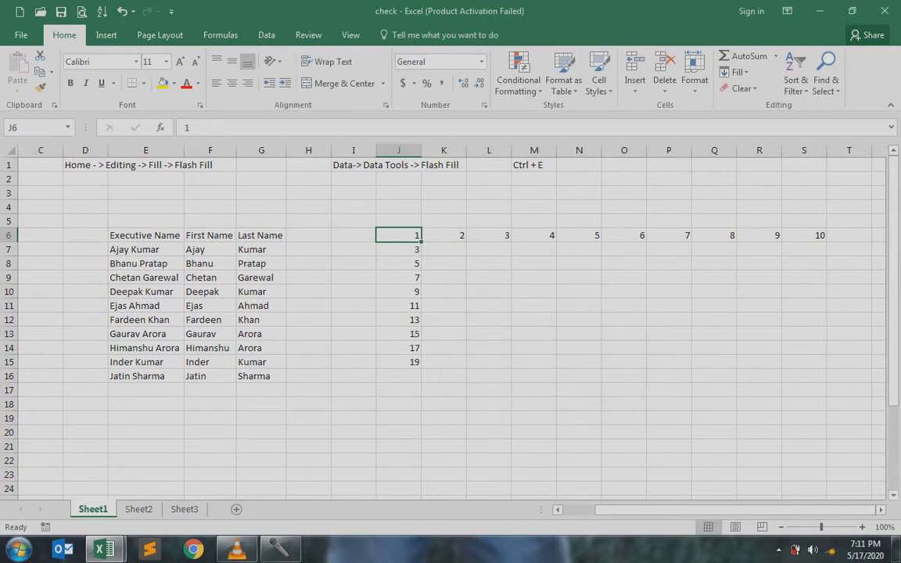
Examine the filled series in column J cell by cell, from J6 down to its last value.
key(Down)
key(Down)
key(Down)
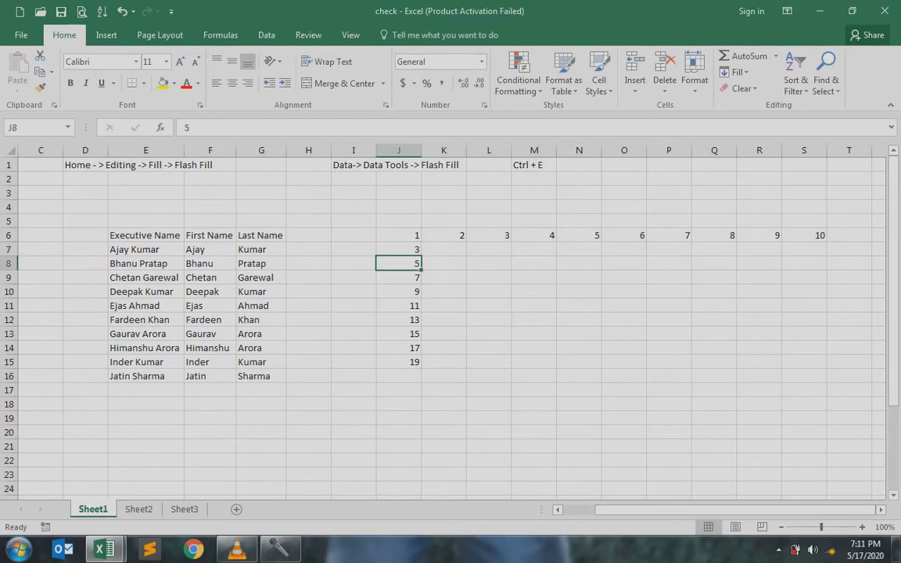
key(Down)
key(Down)
key(Down)
key(Down)
key(Down)
key(Down)
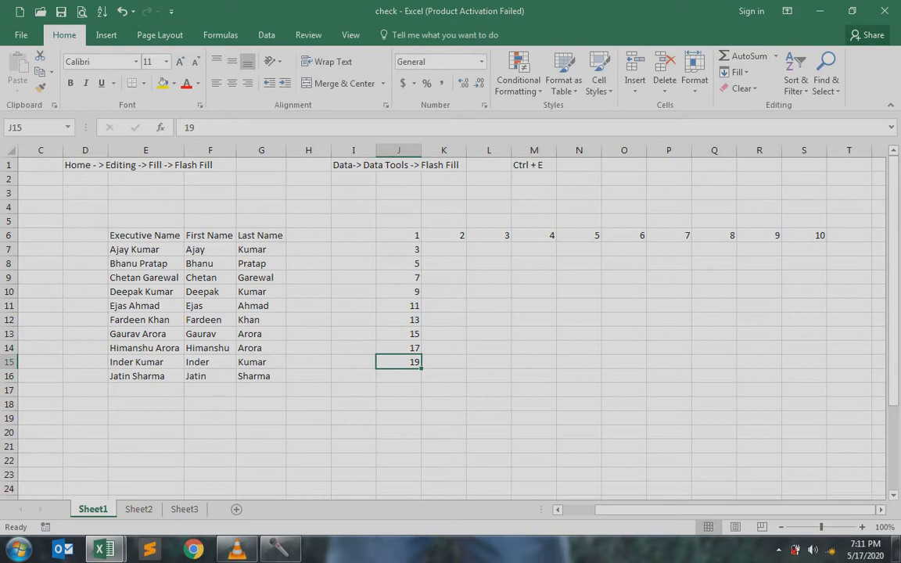
key(Up)
key(Down)
Enter 4 in K7 as the second value of a column series starting at K6.
click(444, 250)
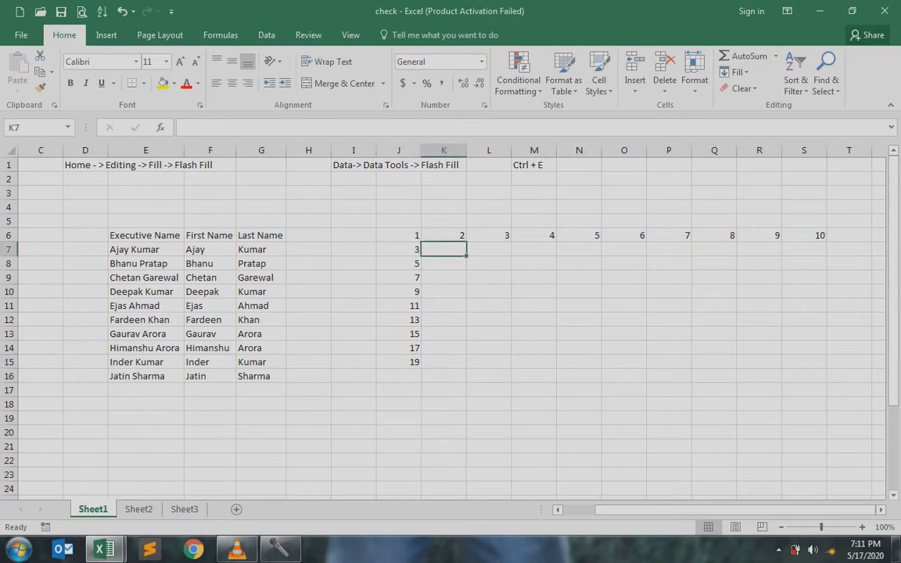
text(4)
key(Up)
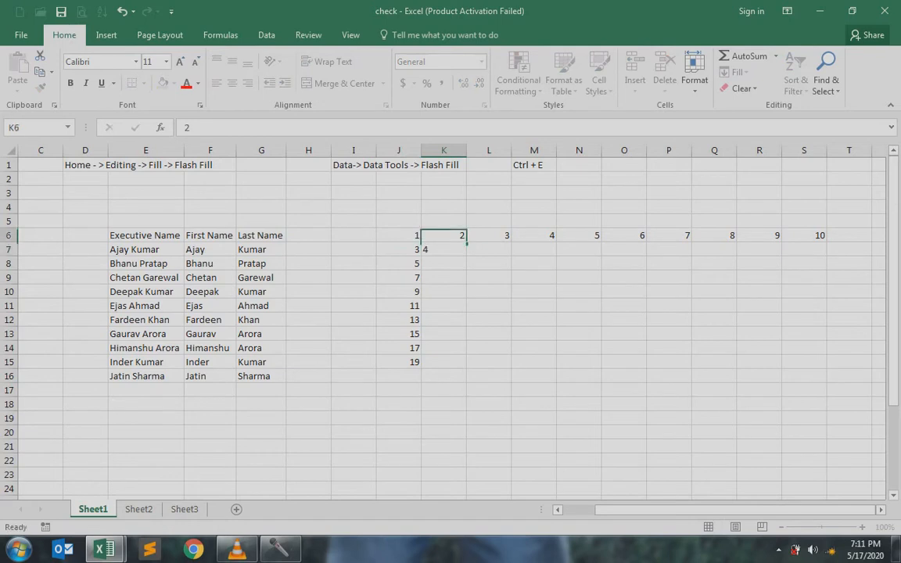
Fill K6:K15 with a linear series in columns using step value 2.
key(shift+Down)
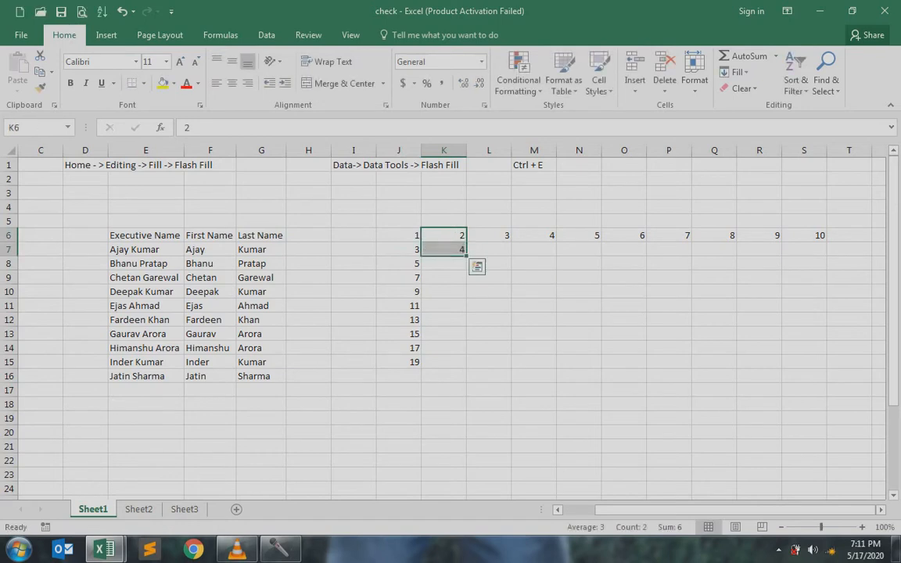
key(shift+Down)
key(shift+Down)
key(shift+Down)
key(shift+Down)
key(shift+Down)
key(shift+Down)
key(shift+Down)
key(shift+Down)
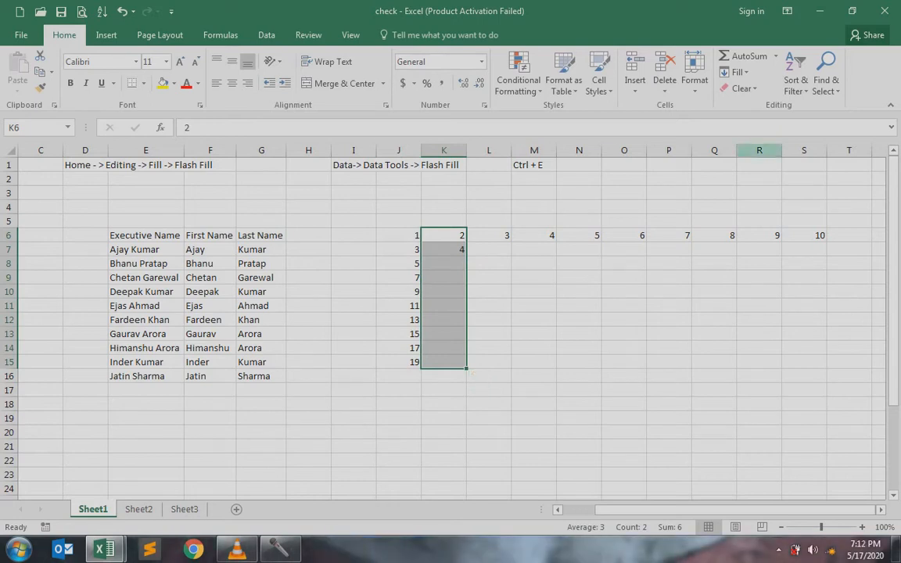
click(736, 72)
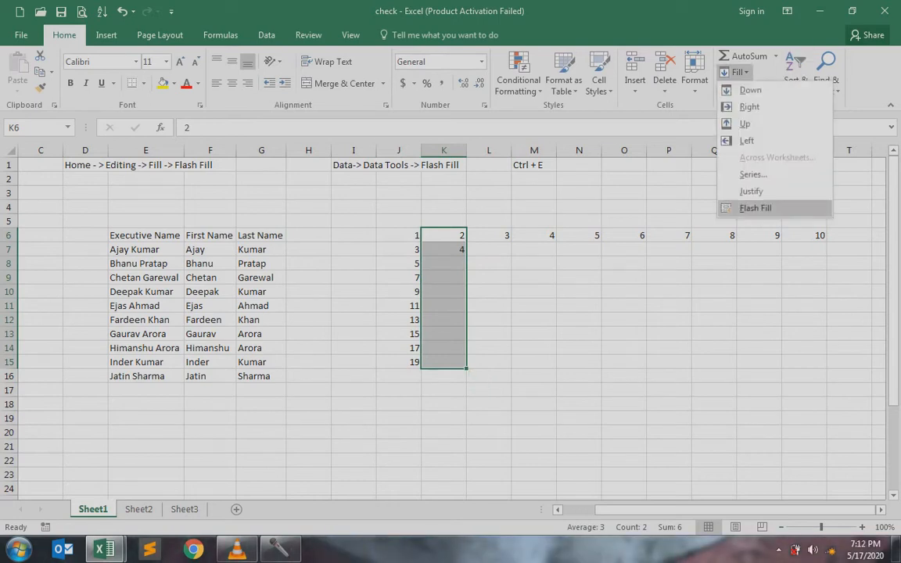
click(753, 175)
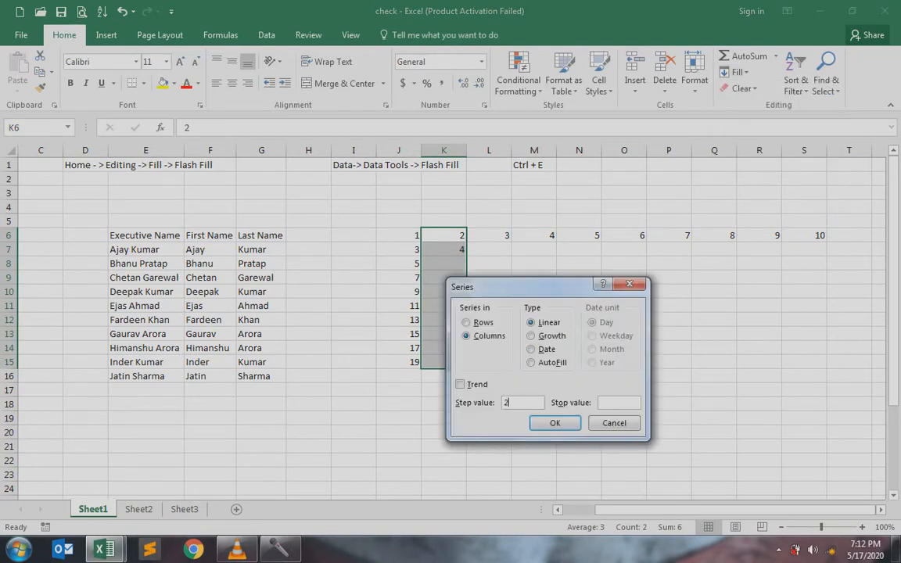
click(556, 424)
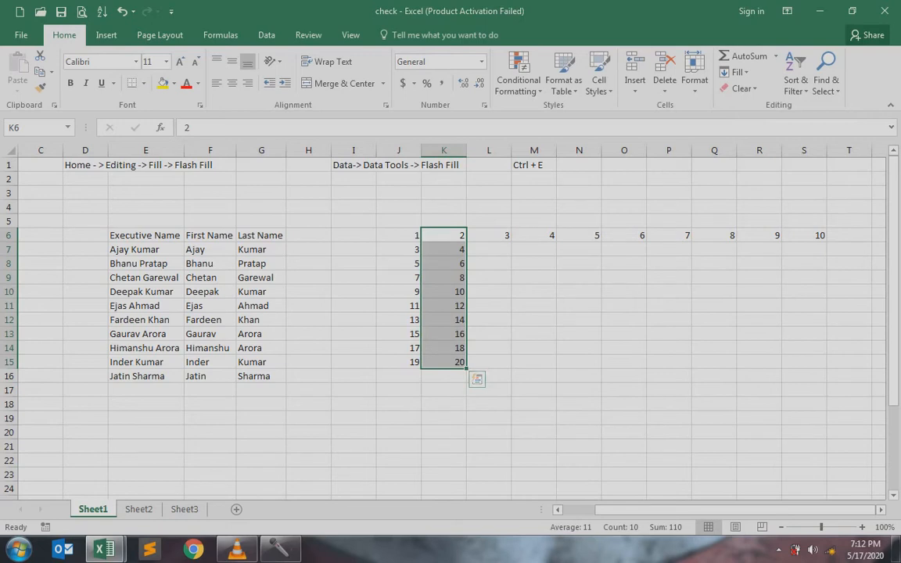
Fill J7:S7 with a linear series in rows using step value 1.
drag(400, 251, 806, 249)
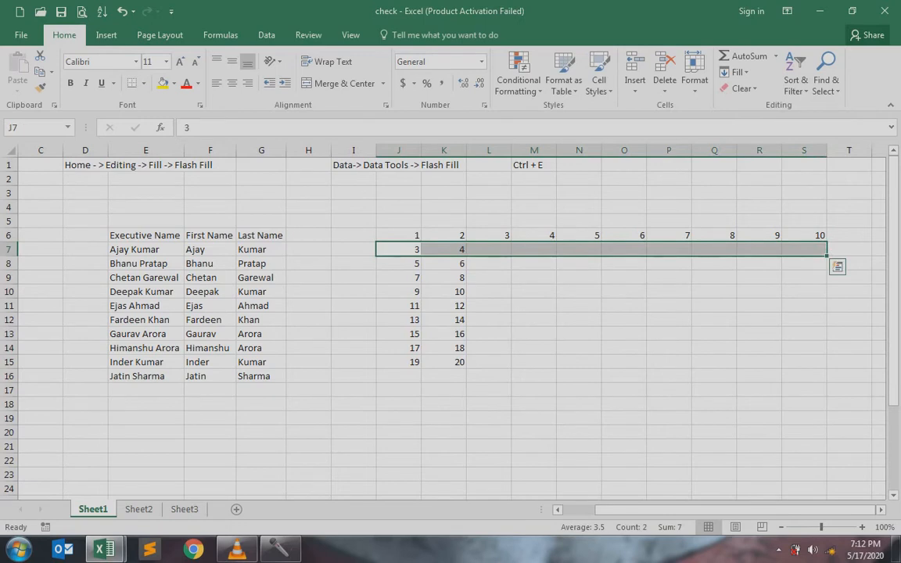
click(735, 72)
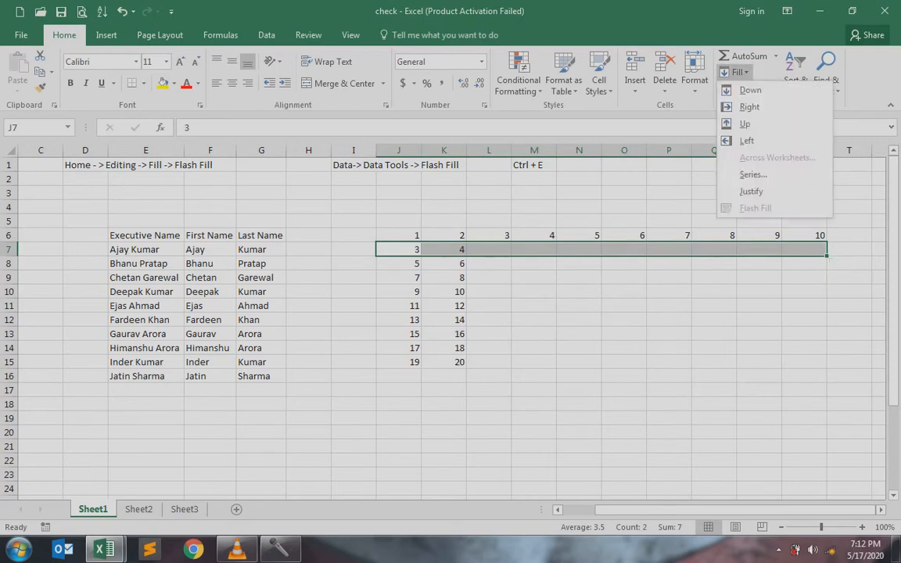
click(753, 175)
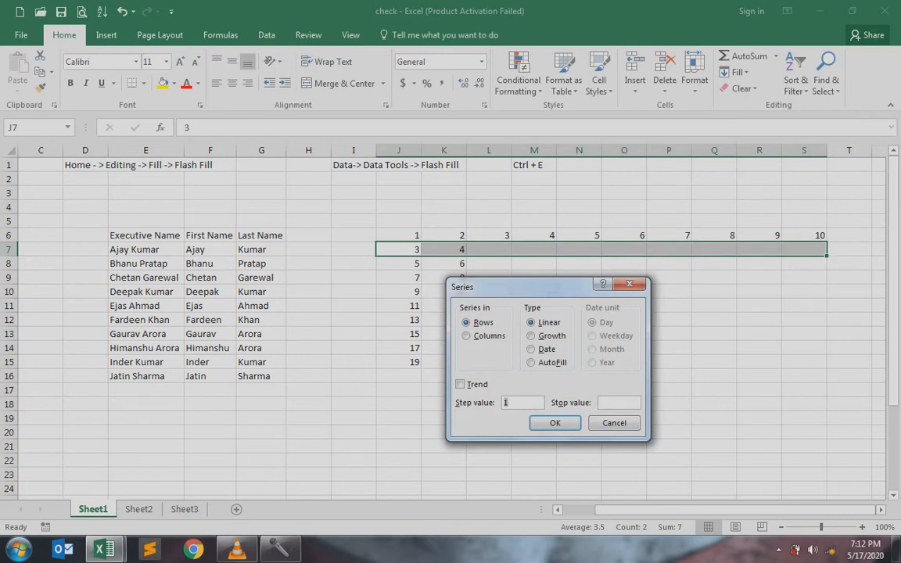
key(Return)
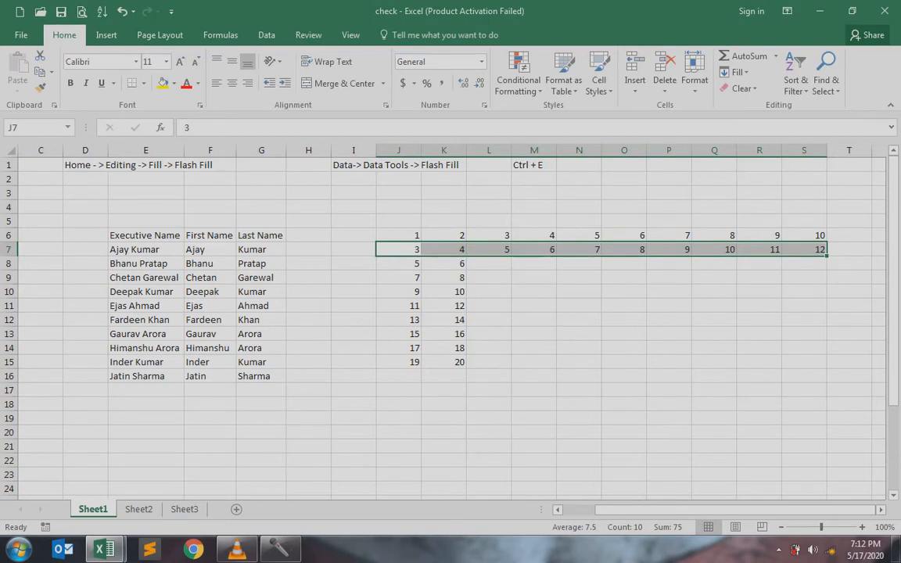
Enter the month starting values Jan in L8 and January in M8.
click(489, 278)
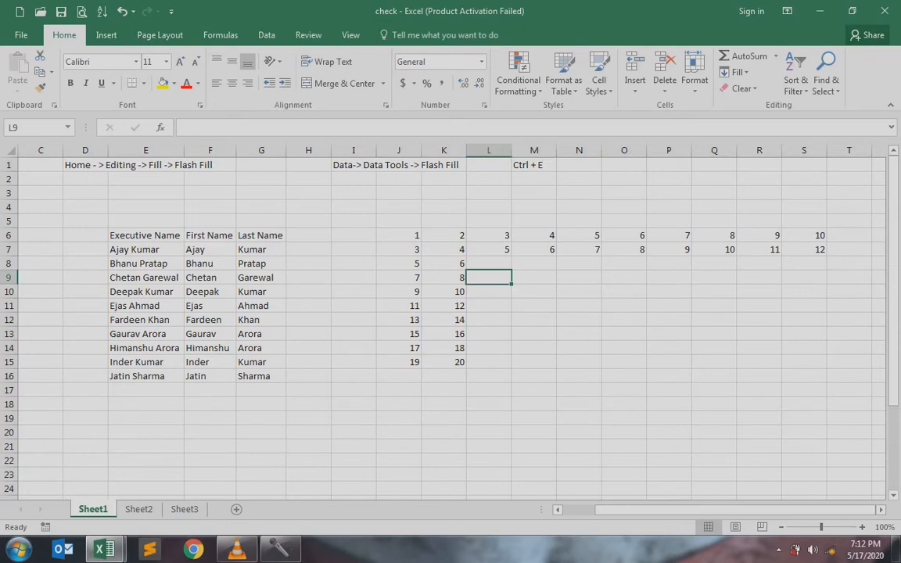
key(Right)
key(Left)
key(Up)
key(Right)
key(Left)
text(Jan)
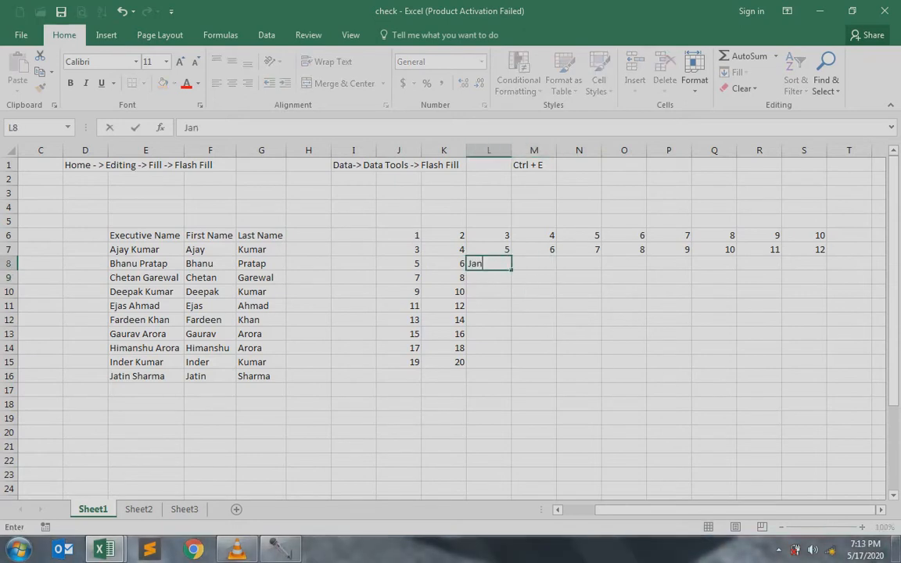
key(Right)
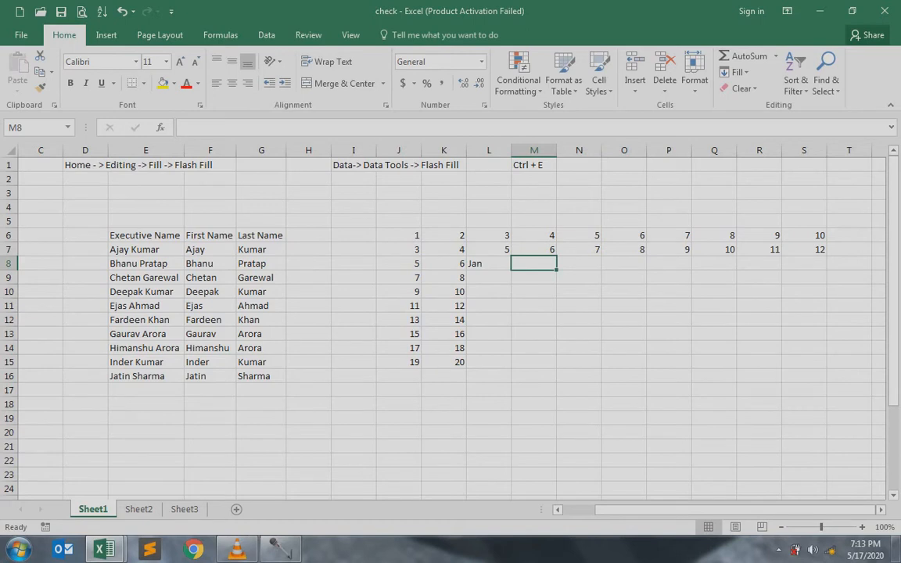
text(January)
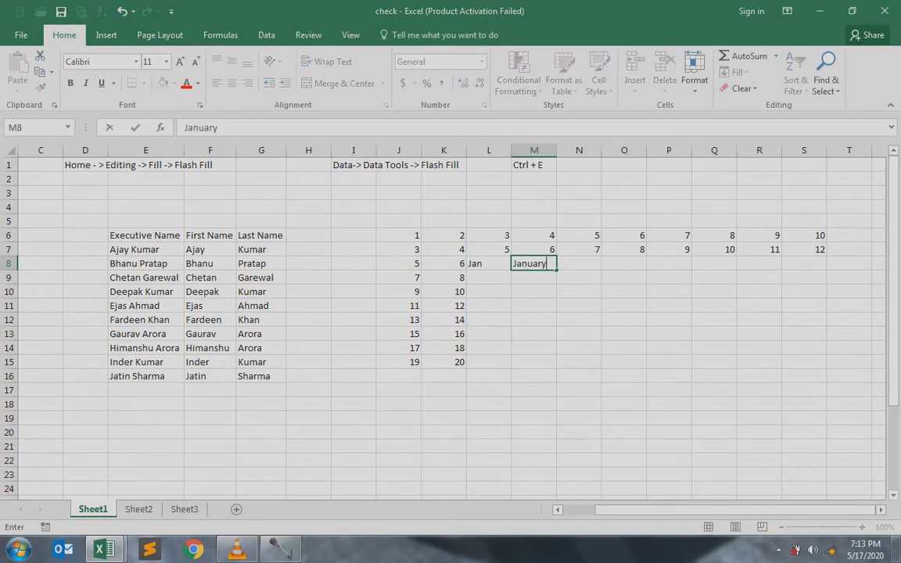
Enter the weekday starting values Mon in N8 and Monday in O8.
key(Right)
text(Mon)
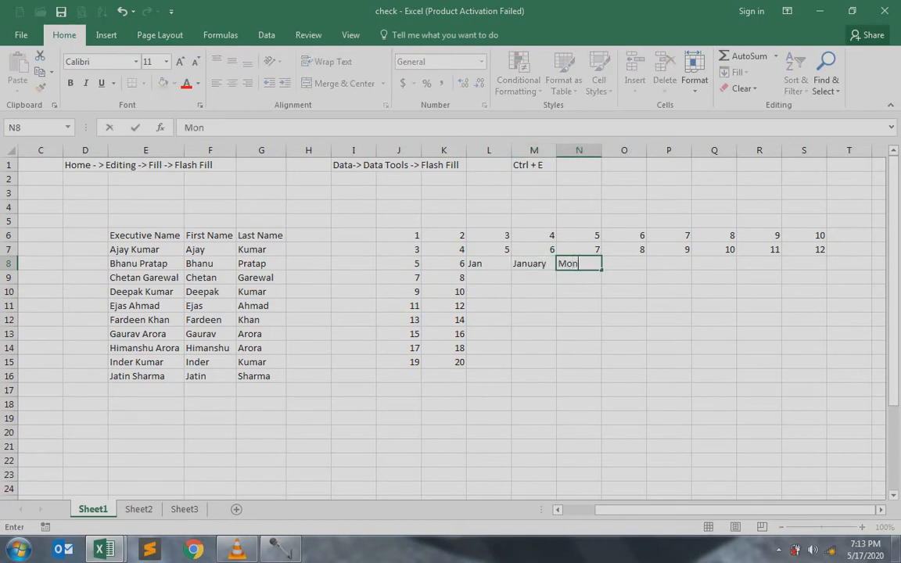
key(Right)
text(Monday)
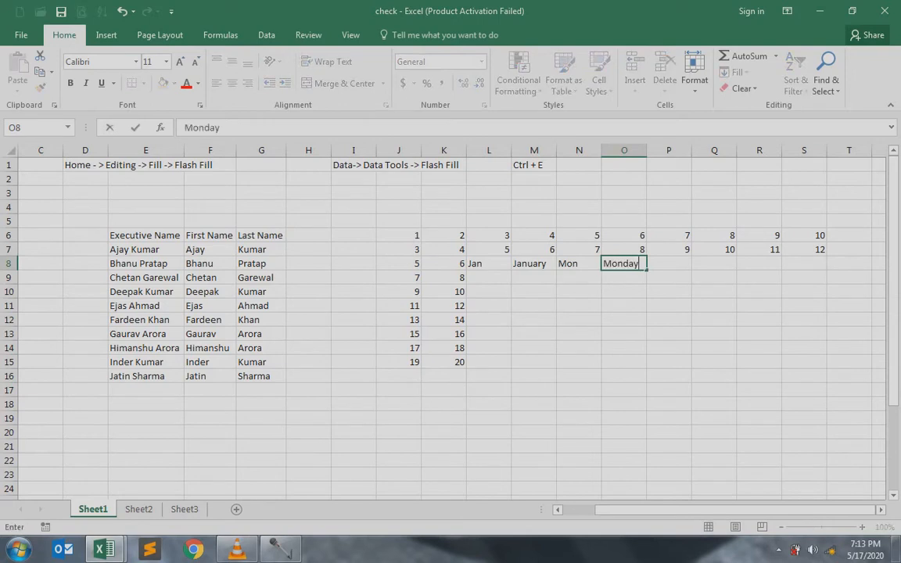
key(Return)
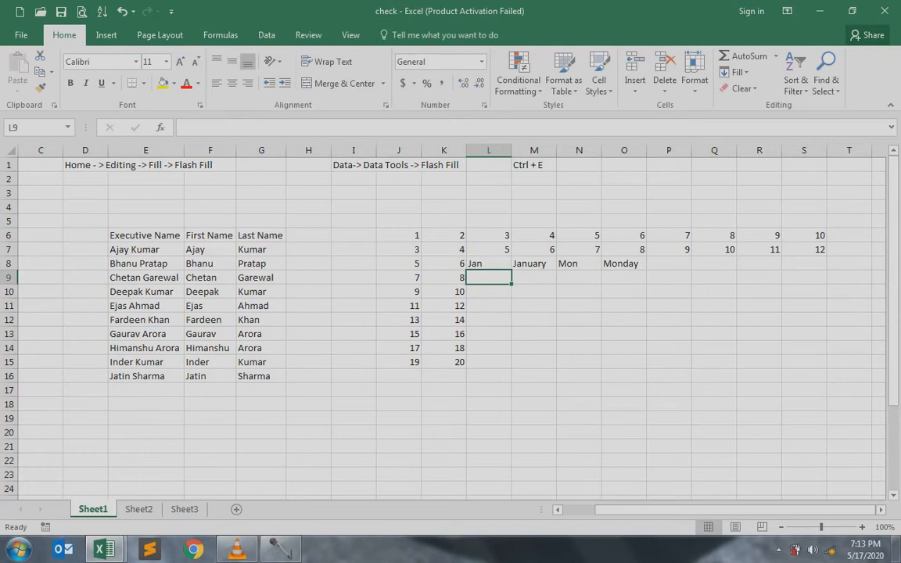
Fill L8:L15 with abbreviated month names from Jan, using an AutoFill series in columns.
click(489, 264)
drag(489, 264, 489, 363)
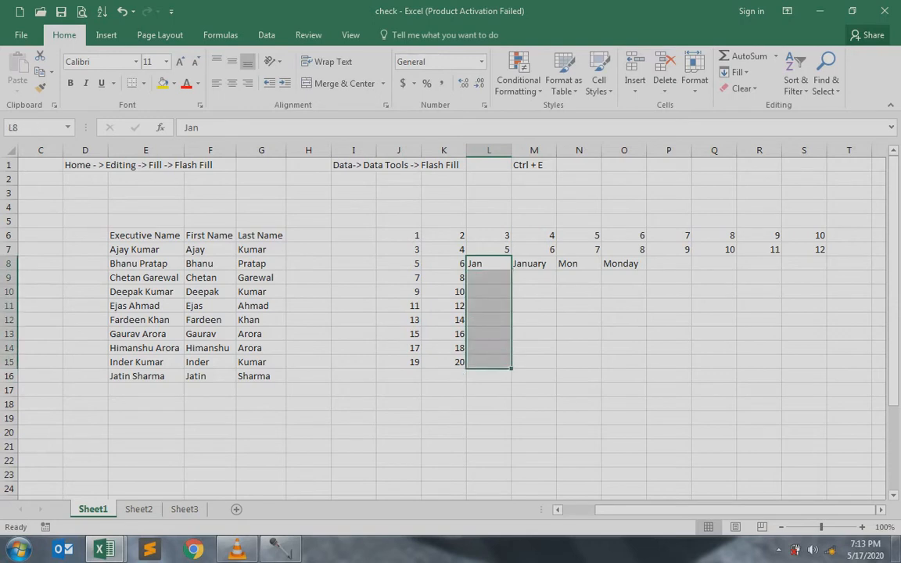
click(736, 72)
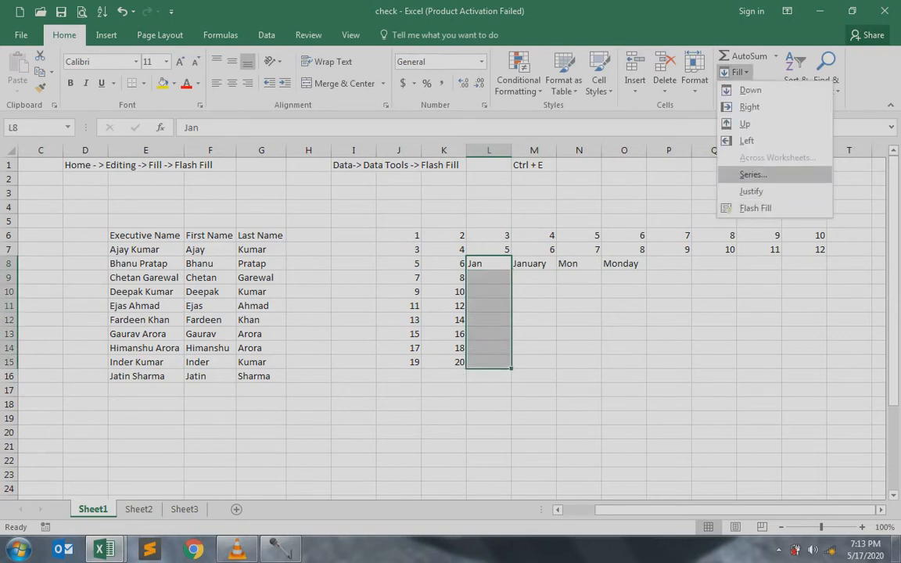
click(754, 174)
key(alt+f)
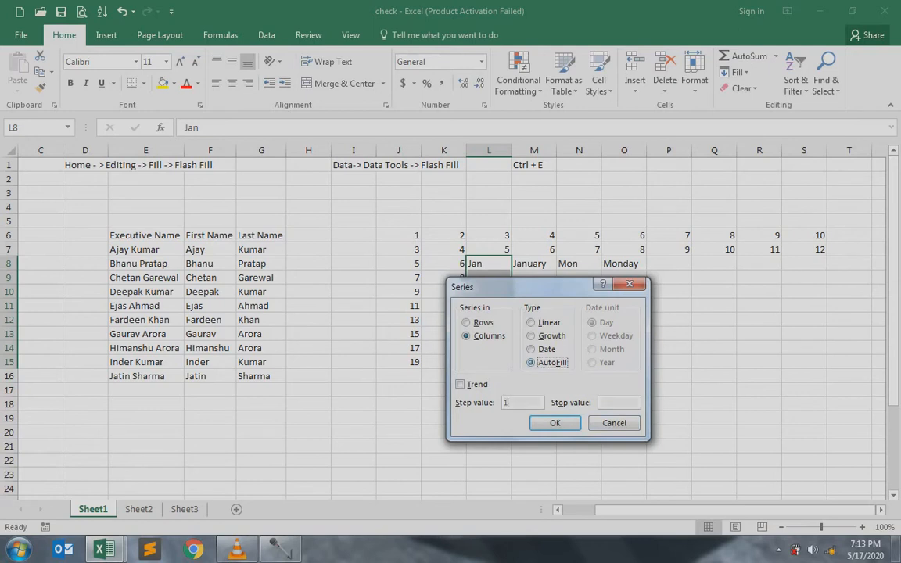
key(Return)
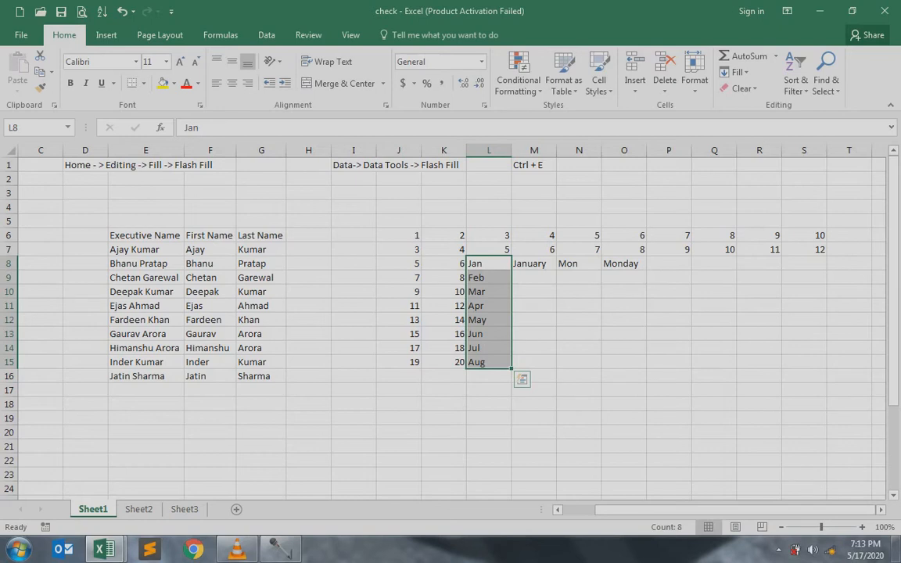
Fill M8:O15 with full month names and weekdays from the row 8 values, using an AutoFill series in columns.
drag(535, 263, 625, 362)
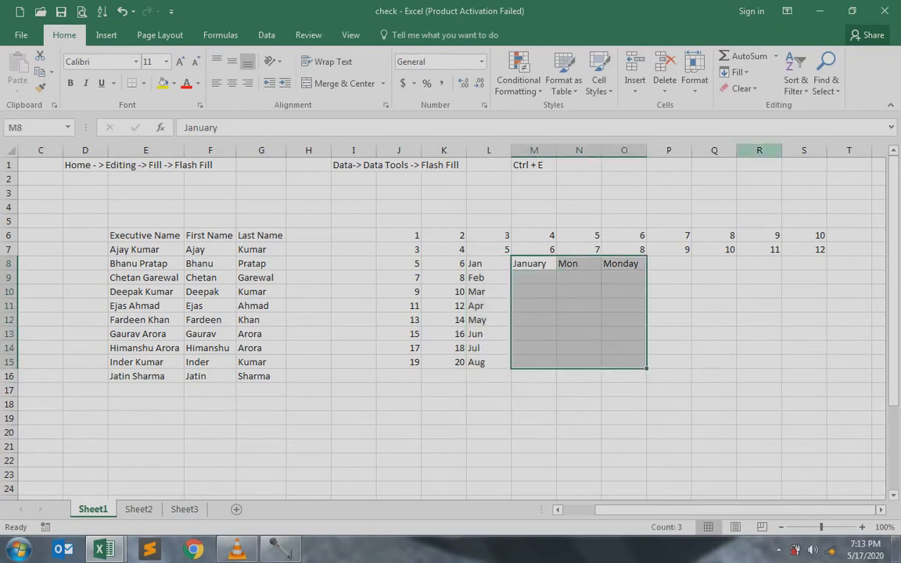
click(736, 72)
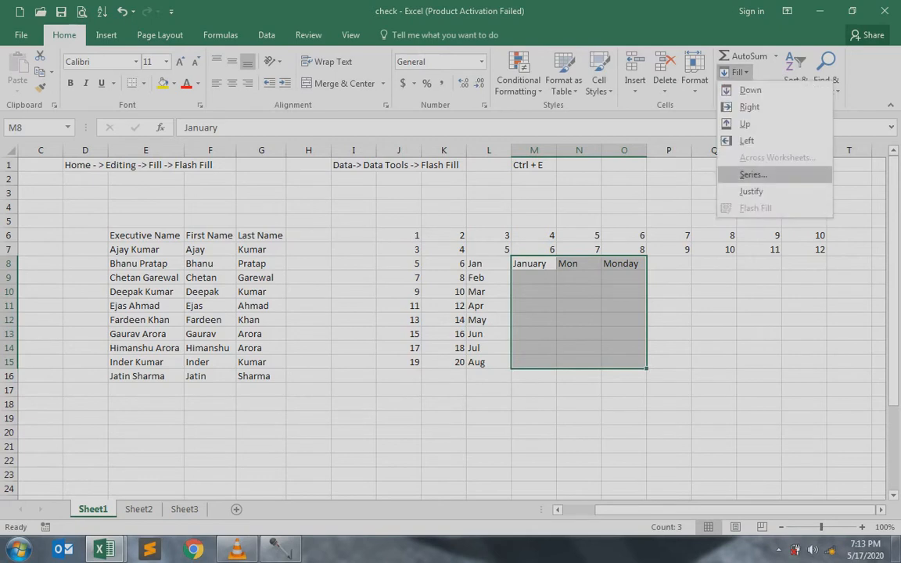
click(753, 174)
click(532, 363)
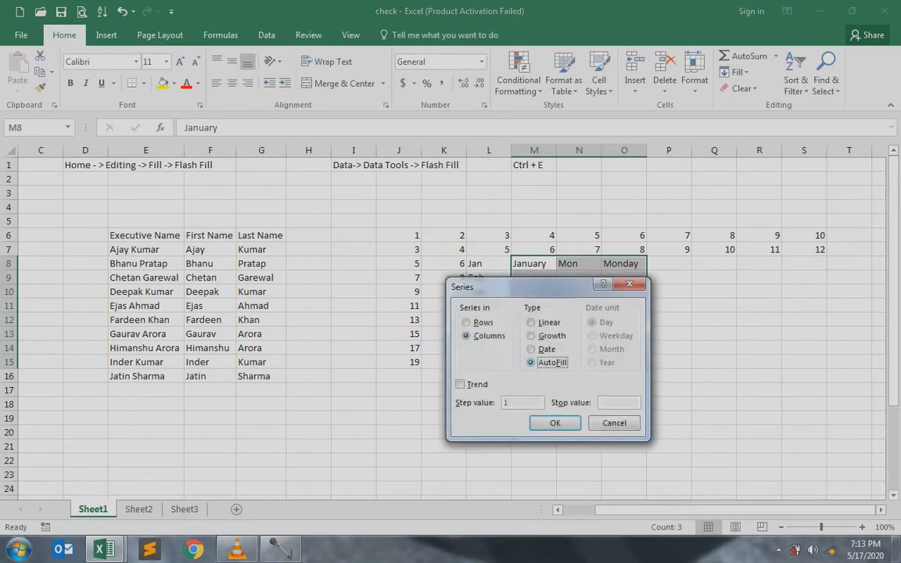
click(555, 422)
click(444, 391)
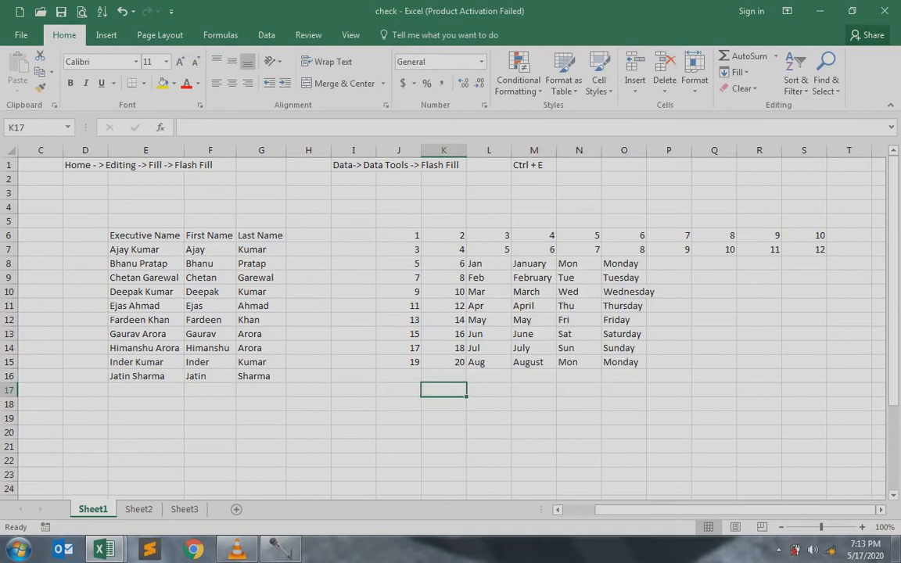
Enter the current date, 5/17/2020, in I8.
key(ctrl+Home)
key(Down)
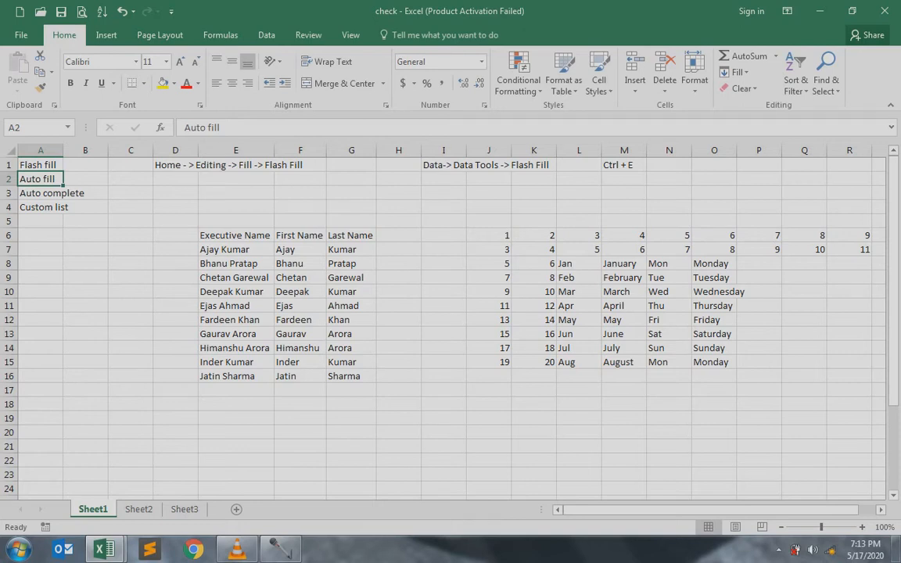
click(444, 264)
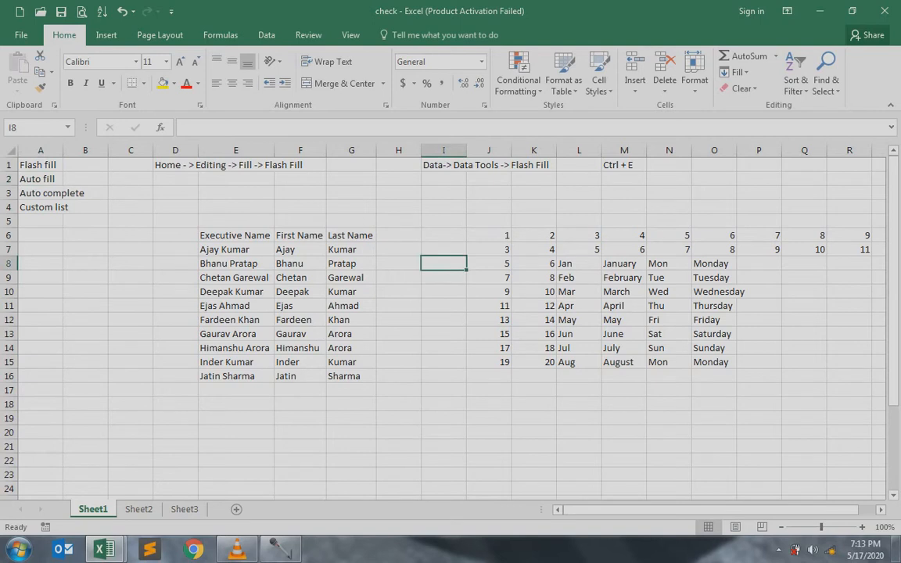
key(ctrl+semicolon)
key(Return)
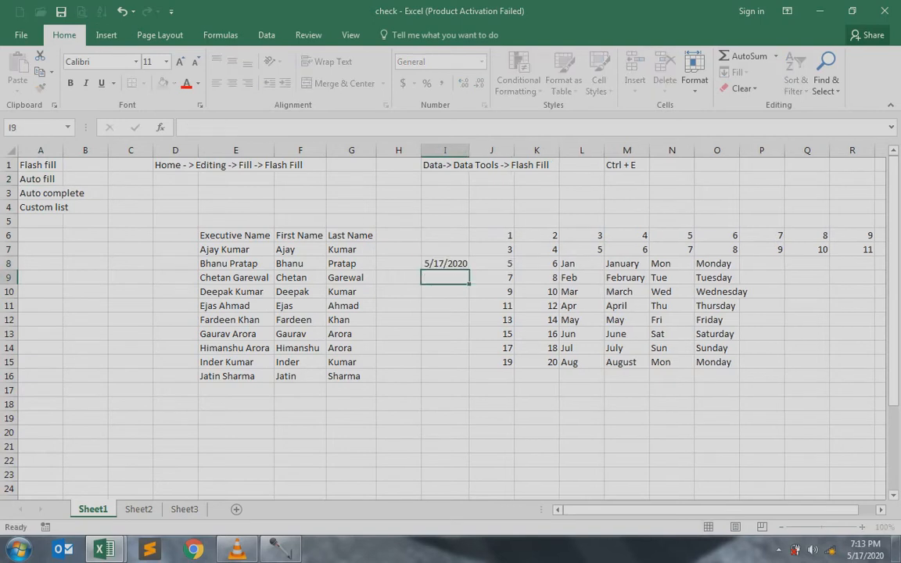
Fill I8:I19 with a date series in columns by day, using a step value of 5.
click(445, 263)
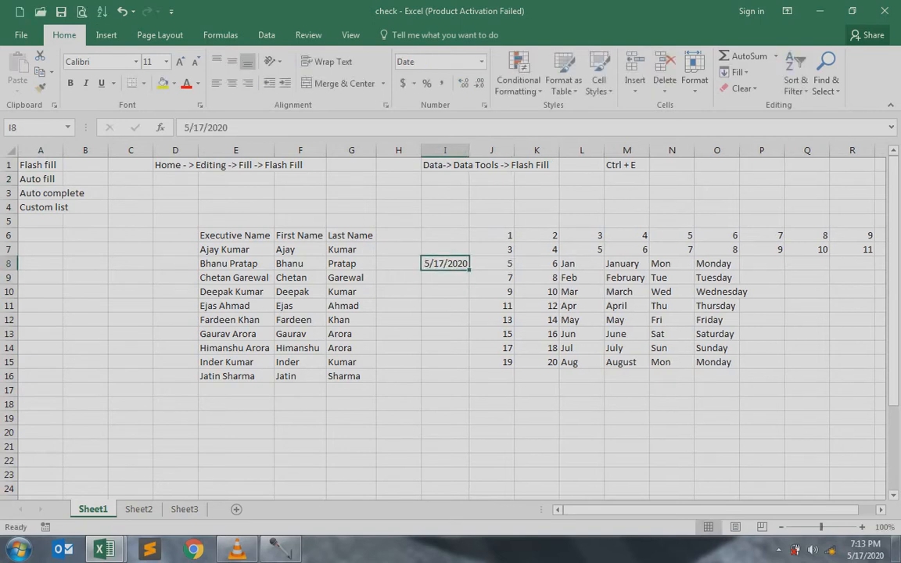
drag(445, 264, 445, 419)
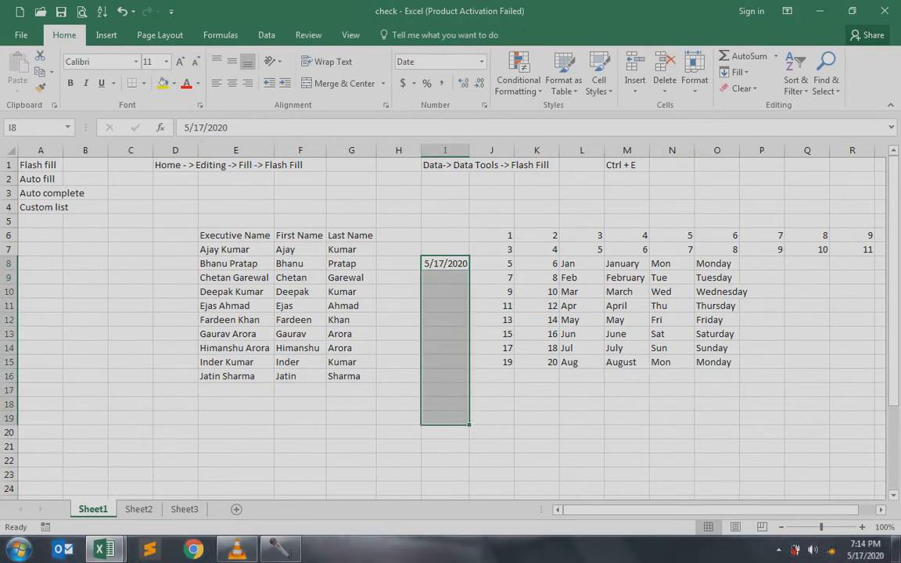
click(737, 72)
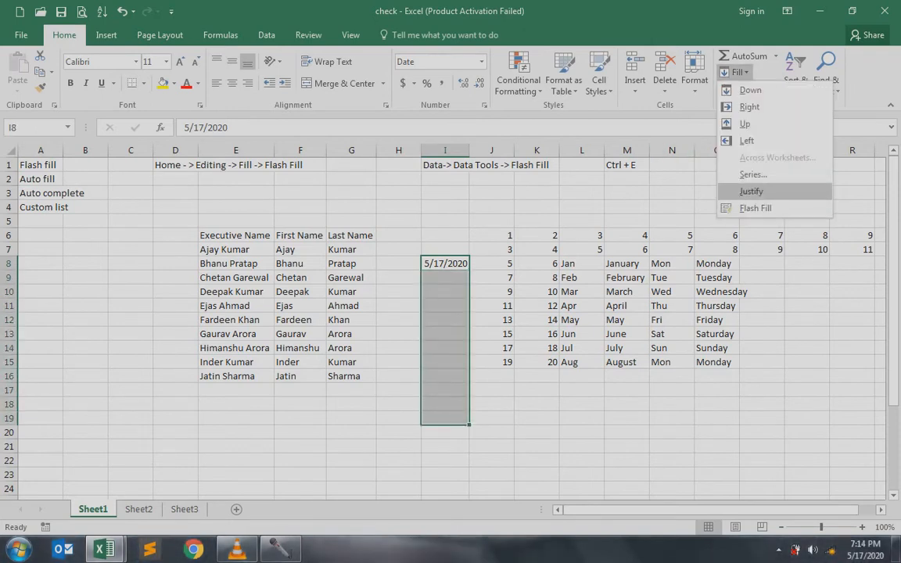
click(753, 175)
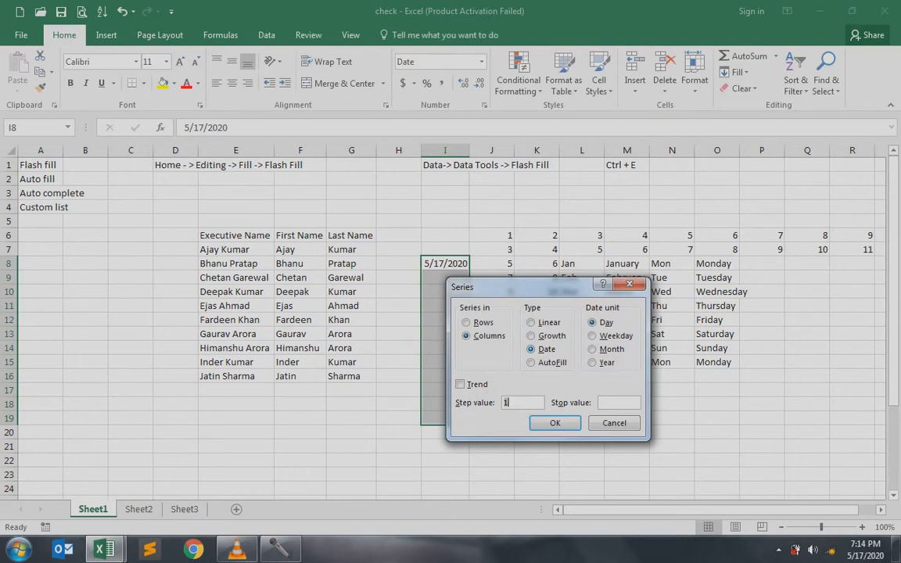
drag(526, 286, 566, 245)
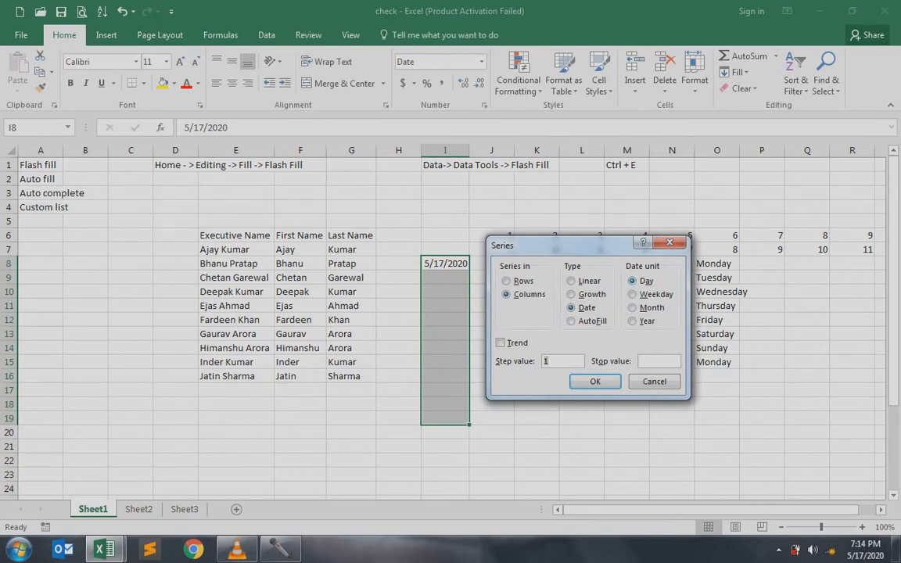
text(5)
key(Return)
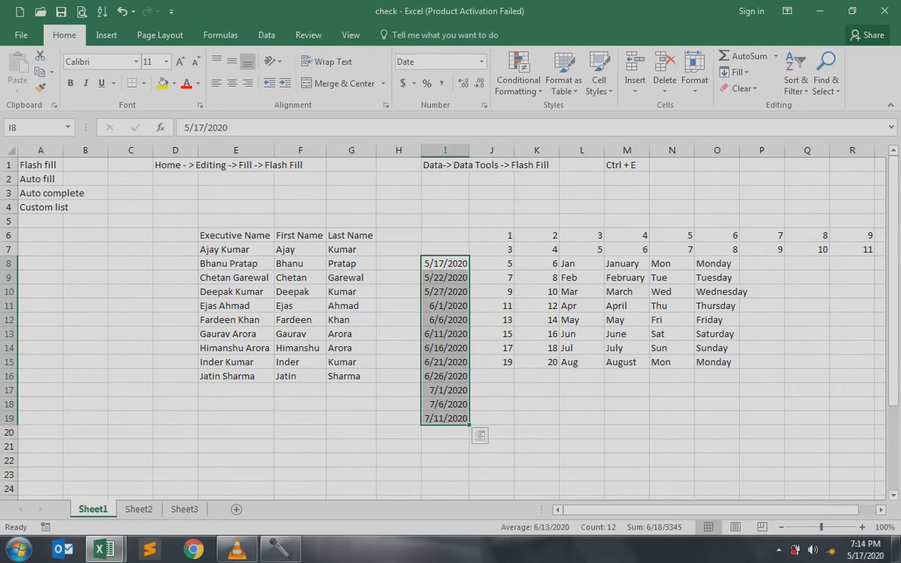
Clear the dates below I8 and fill I8:I18 with a weekday date series, using a step value of 1.
drag(445, 278, 446, 418)
key(Delete)
drag(445, 264, 445, 404)
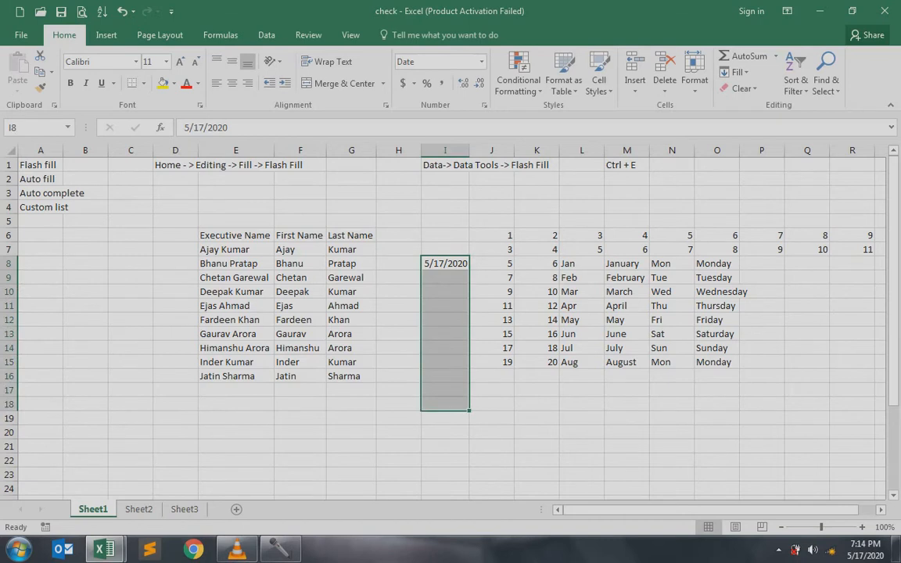
click(735, 71)
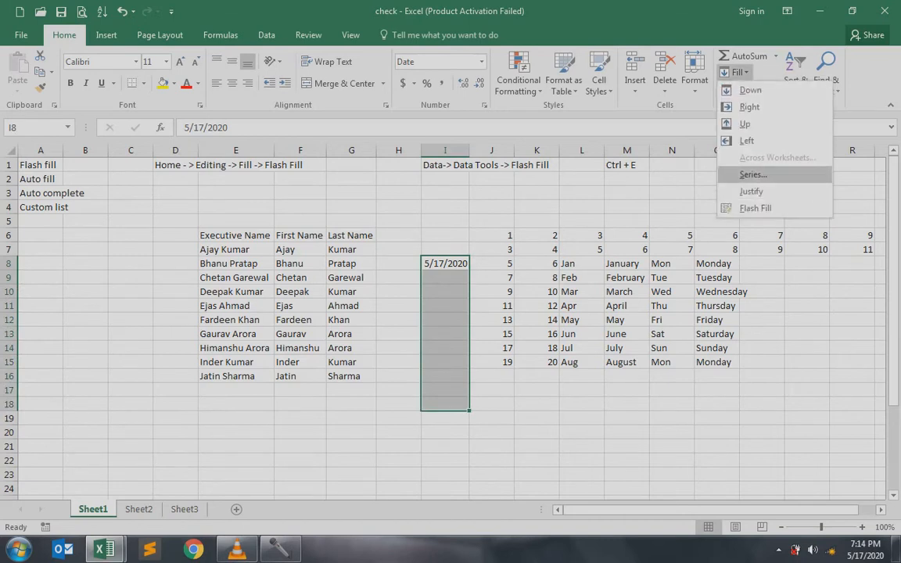
click(688, 173)
click(655, 295)
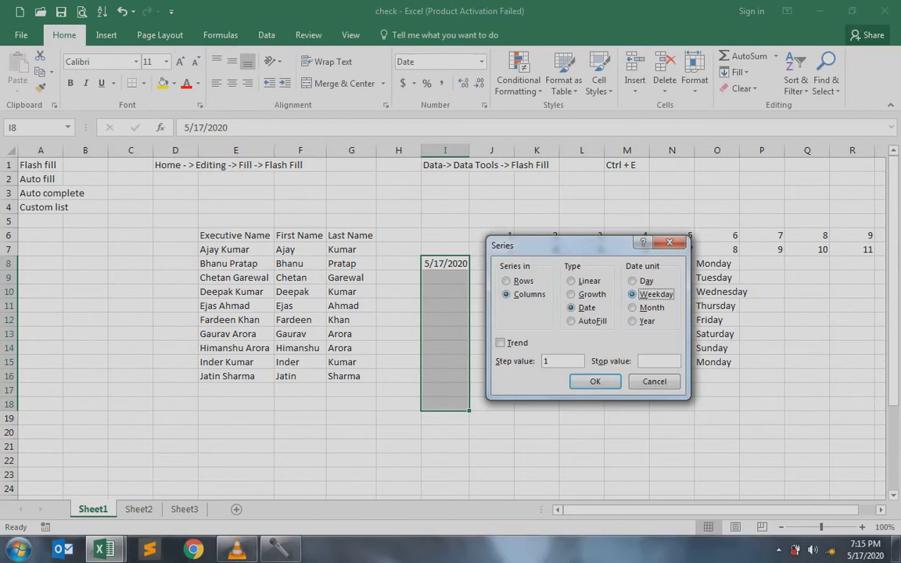
key(Return)
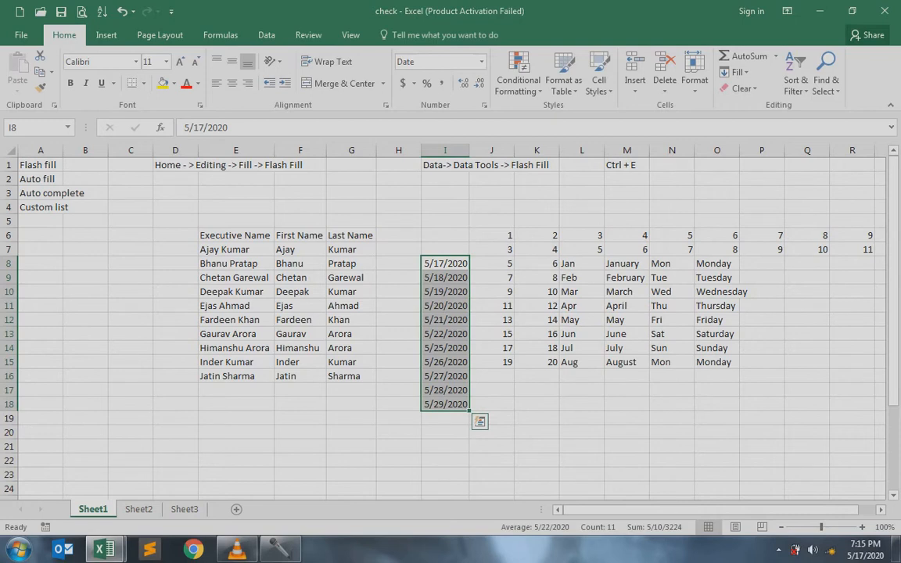
Examine the weekday dates in column I one by one, down to I18.
key(Down)
key(Down)
key(Down)
key(Down)
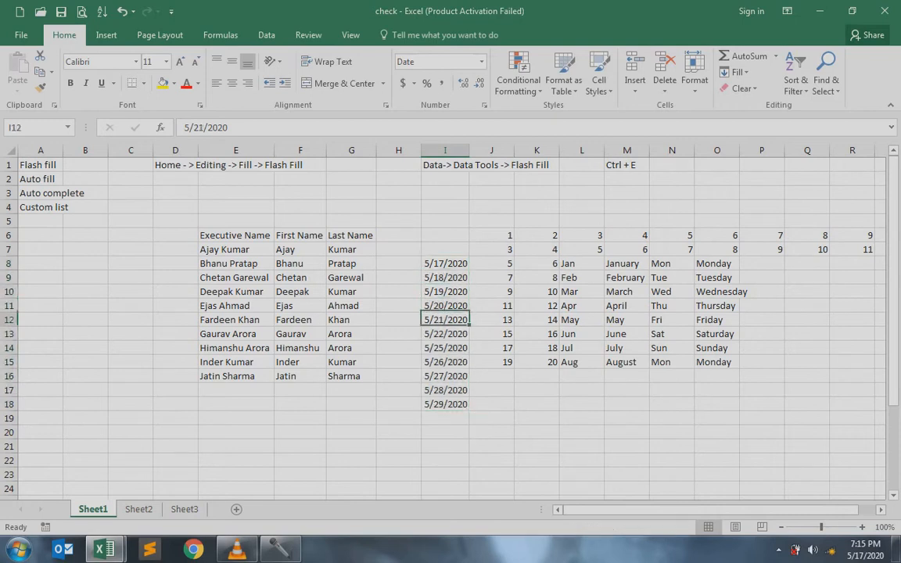
key(Down)
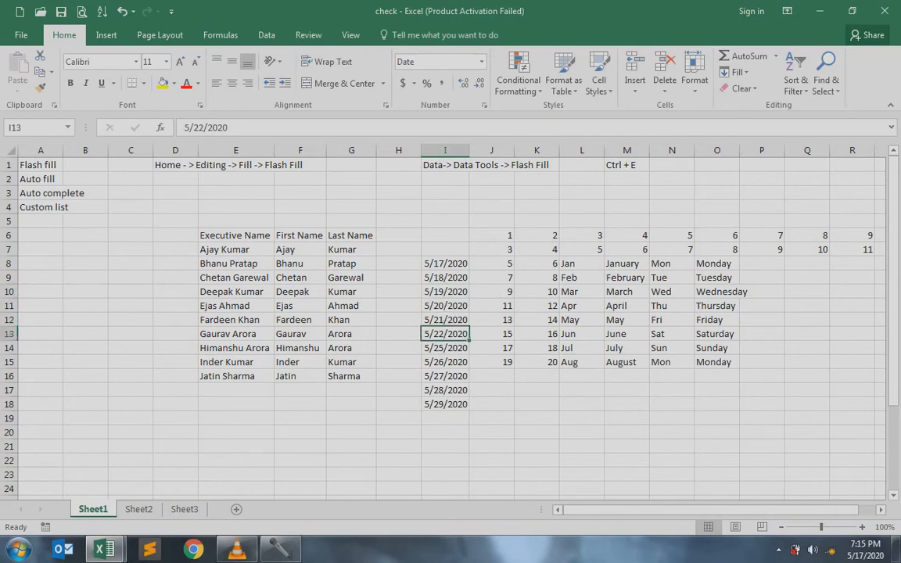
key(Down)
key(Down)
key(Down)
key(Down)
key(Down)
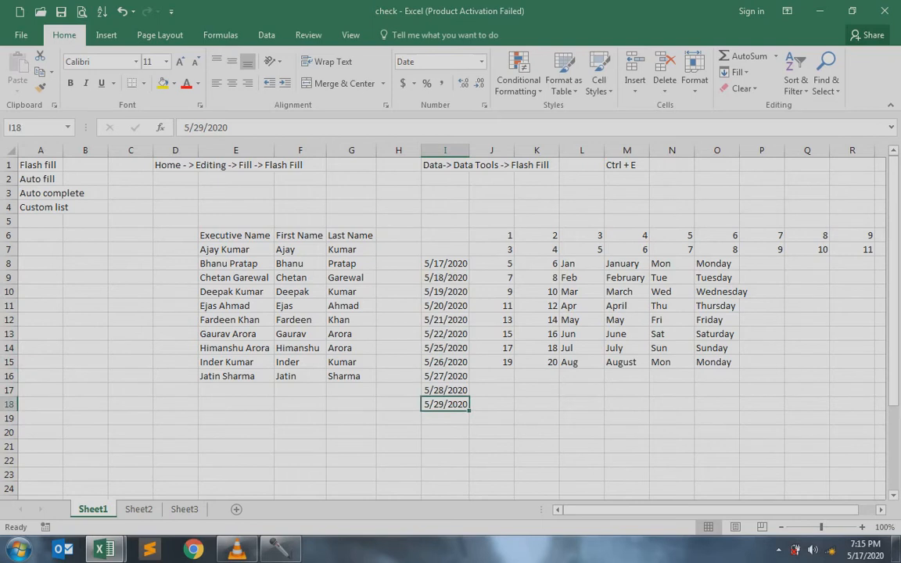
Clear the dates below I8 and fill I8:I19 with a date series by year, using a step value of 2.
click(445, 278)
key(ctrl+shift+Down)
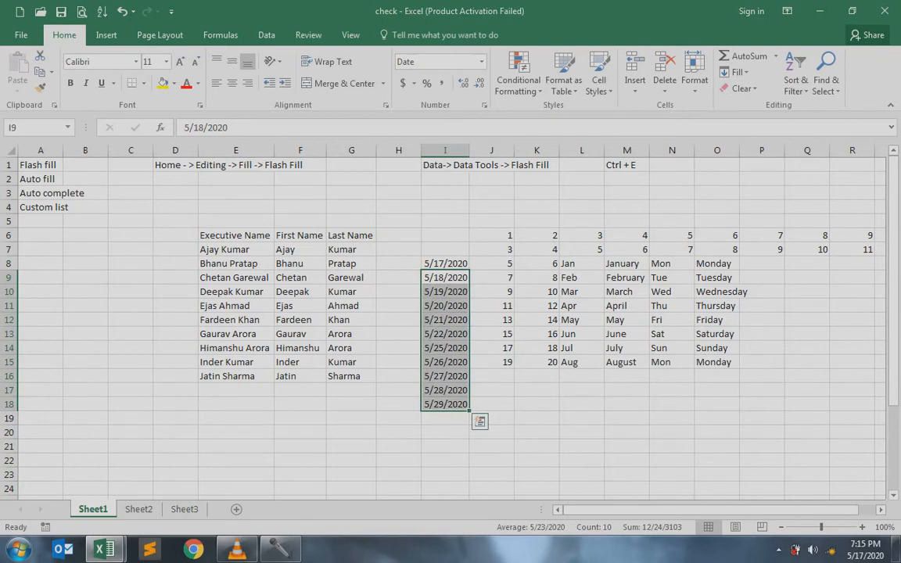
key(Delete)
drag(445, 264, 445, 419)
click(737, 72)
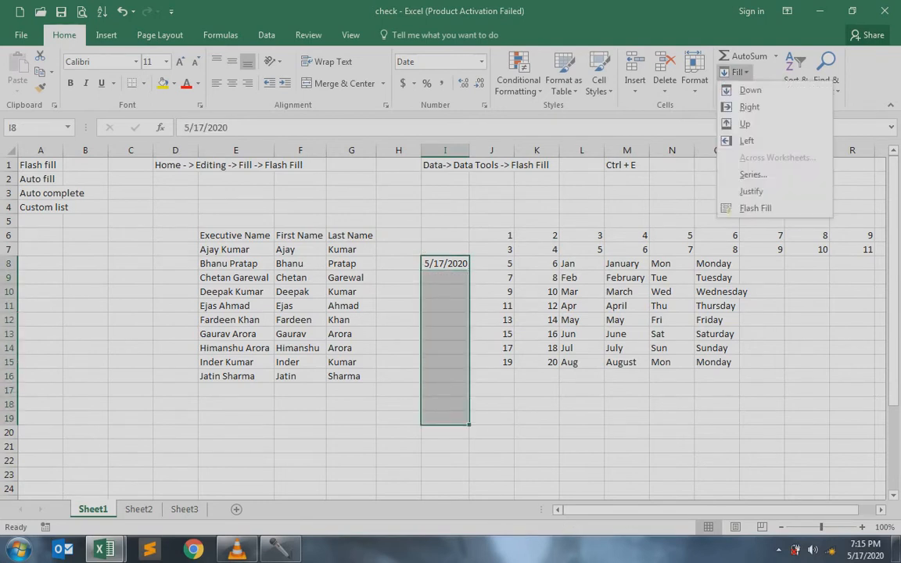
click(754, 175)
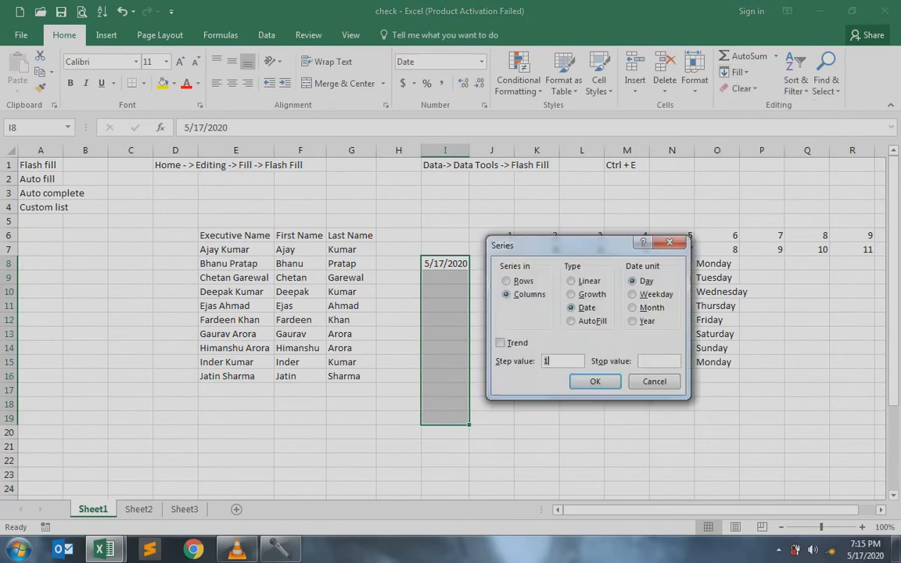
click(652, 309)
click(647, 322)
drag(553, 362, 543, 361)
text(2)
key(Return)
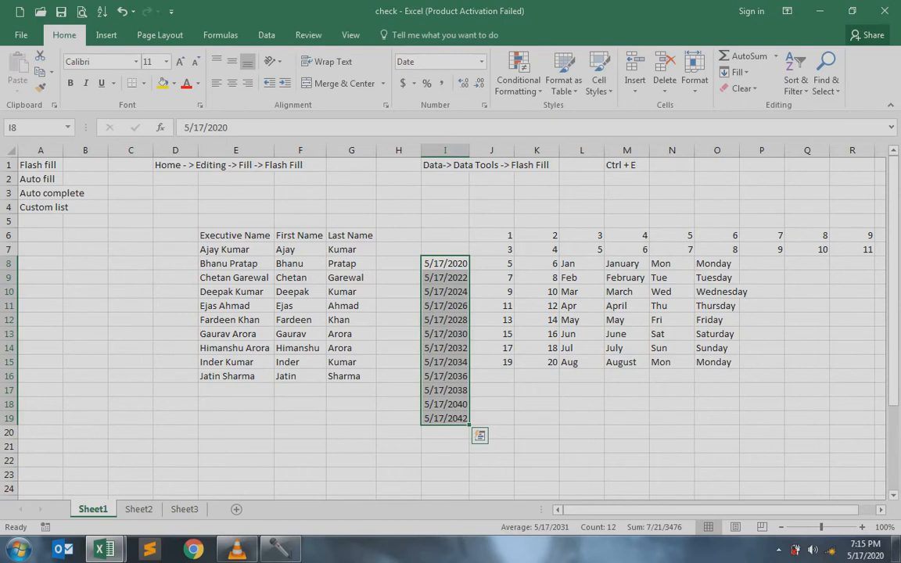
Enter the shortcut note "Alt + E, I, S" in D2, on the Auto fill row.
click(446, 250)
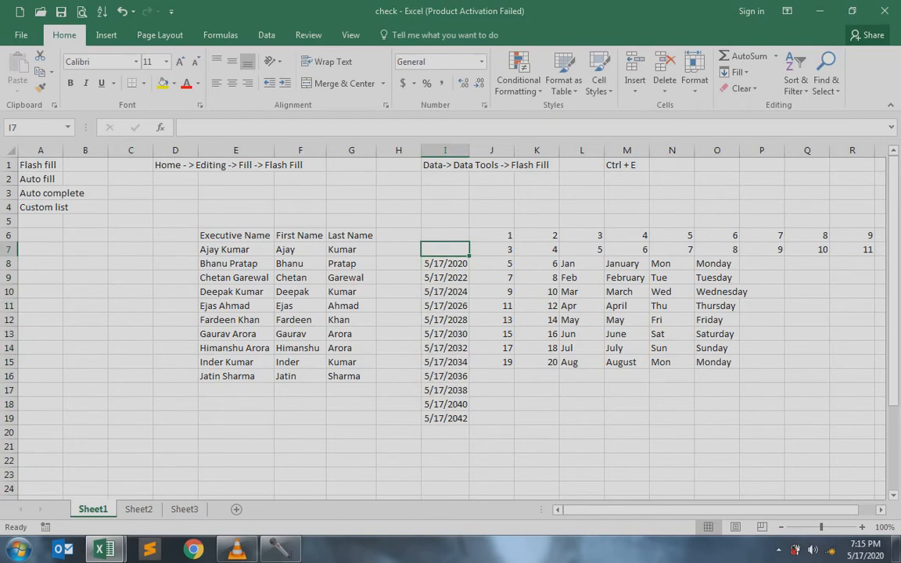
drag(445, 263, 470, 383)
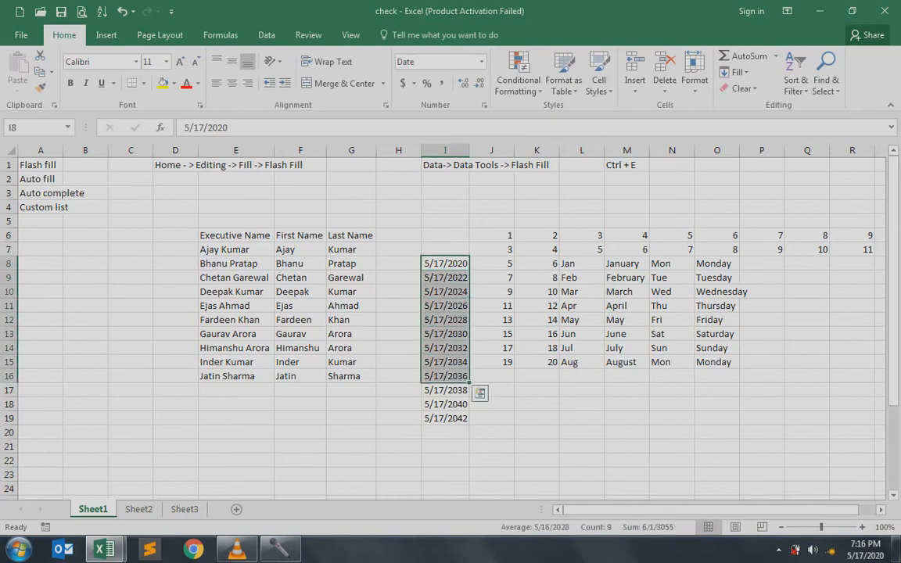
key(Up)
key(Up)
key(Up)
key(Up)
key(Up)
key(Up)
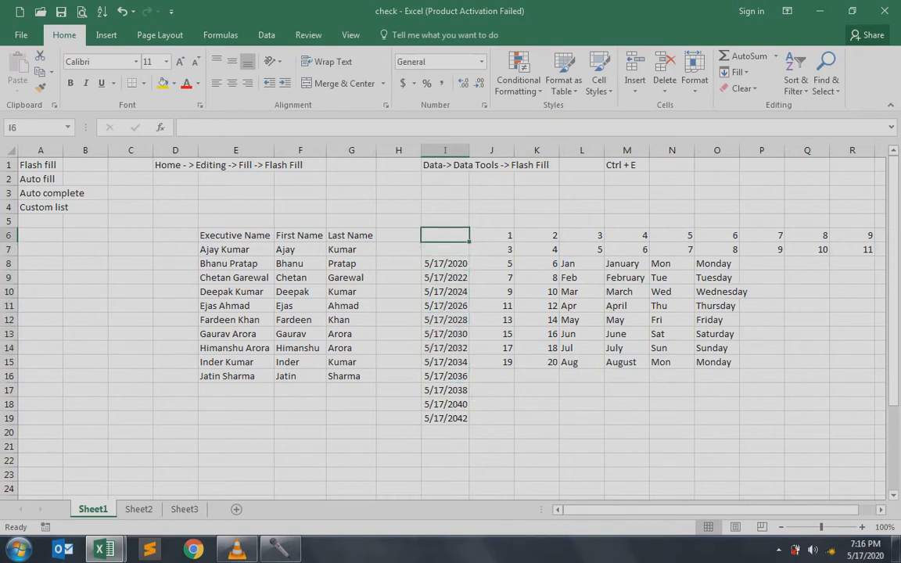
key(Left)
key(Left)
key(Left)
key(Left)
key(Left)
key(Left)
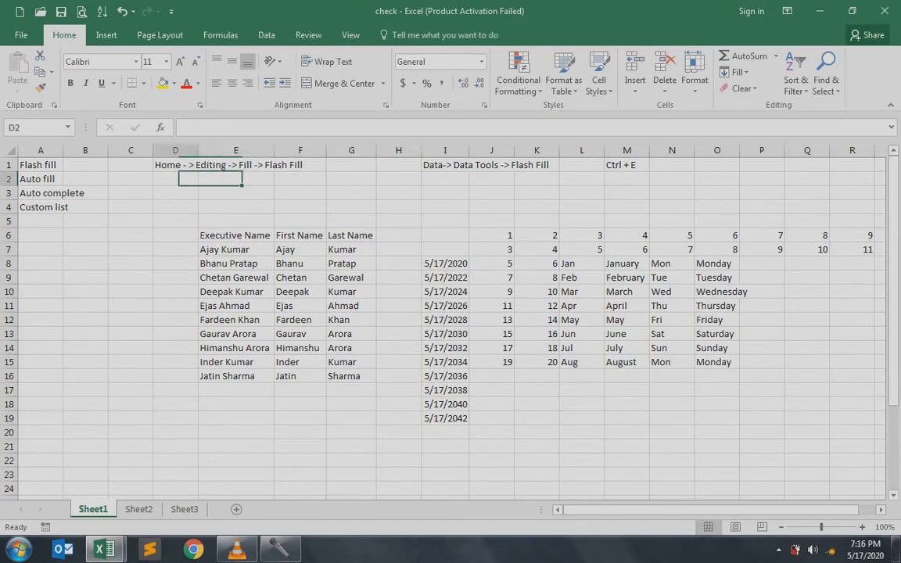
key(Right)
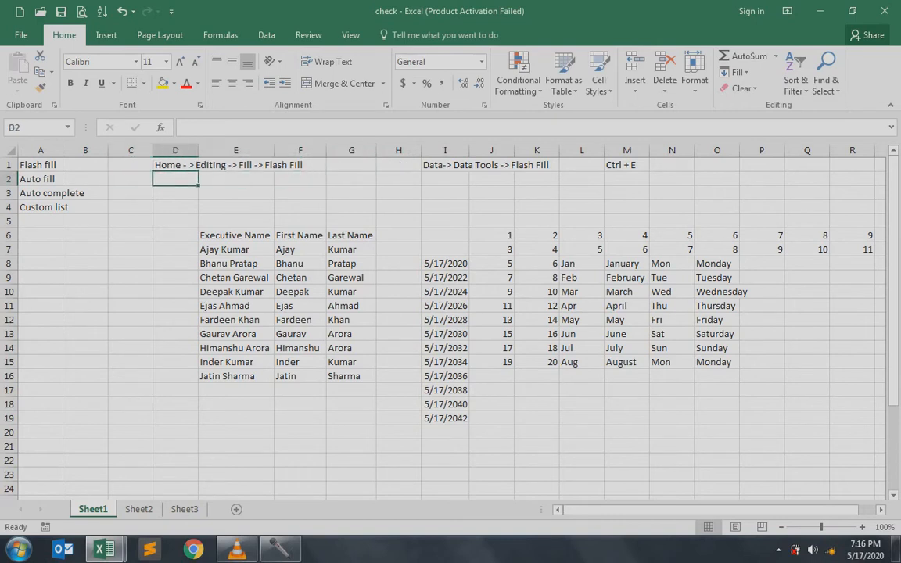
text(Alt)
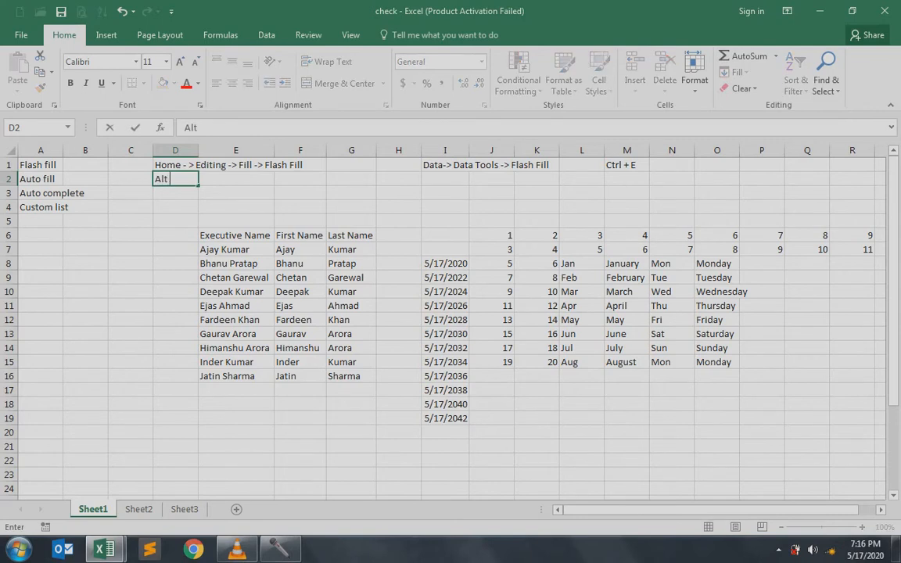
text( + E, I, S)
key(Return)
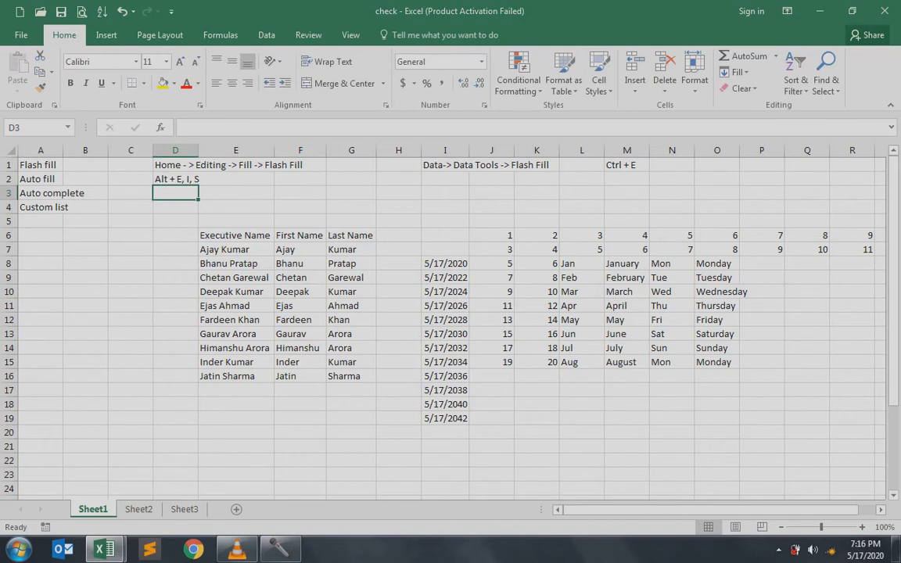
Go to the empty cell I21, two rows below the end of the date series.
click(176, 179)
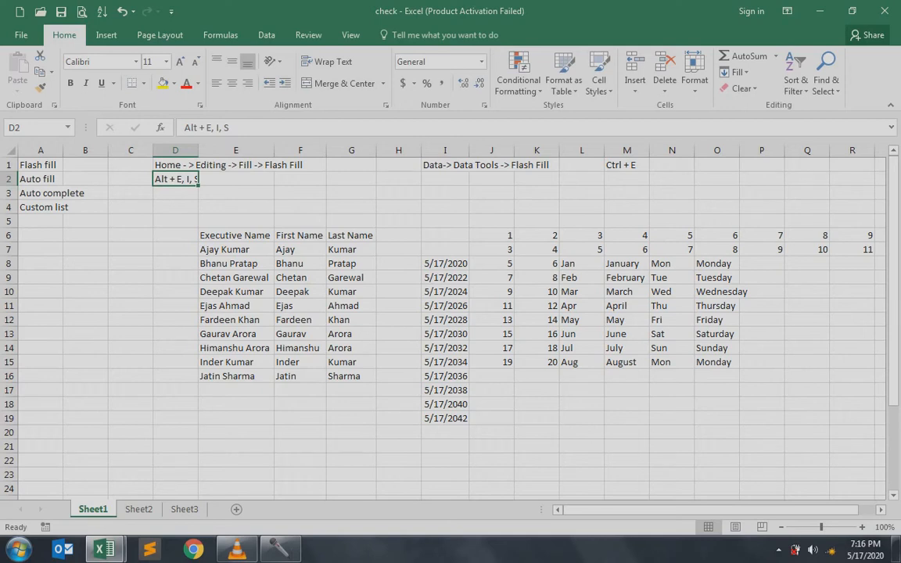
key(Down)
key(Down)
key(Down)
key(Down)
key(Down)
key(Down)
key(Down)
key(Down)
key(Down)
key(Down)
key(Down)
key(Down)
key(Down)
key(Down)
key(Down)
key(Down)
key(Down)
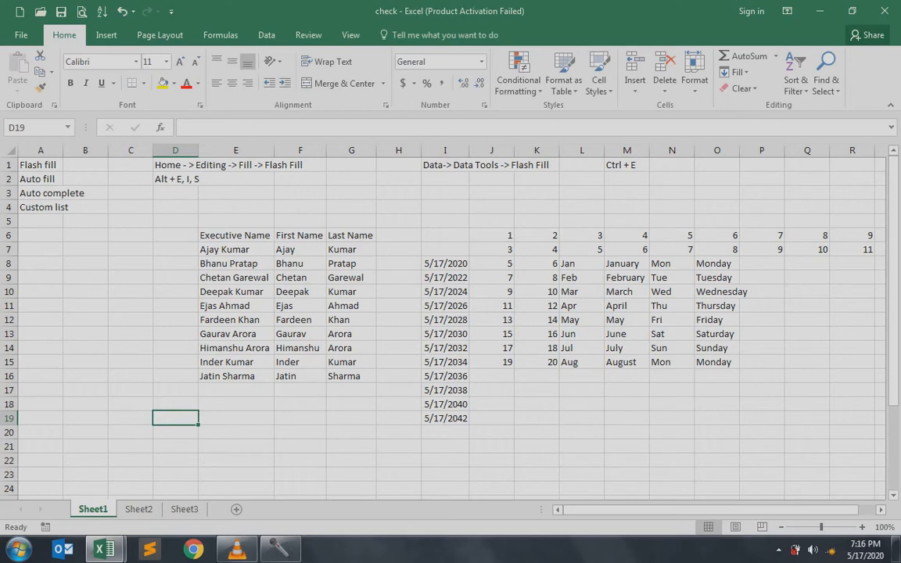
key(Right)
key(Right)
key(Right)
key(Right)
key(Down)
key(Down)
key(Right)
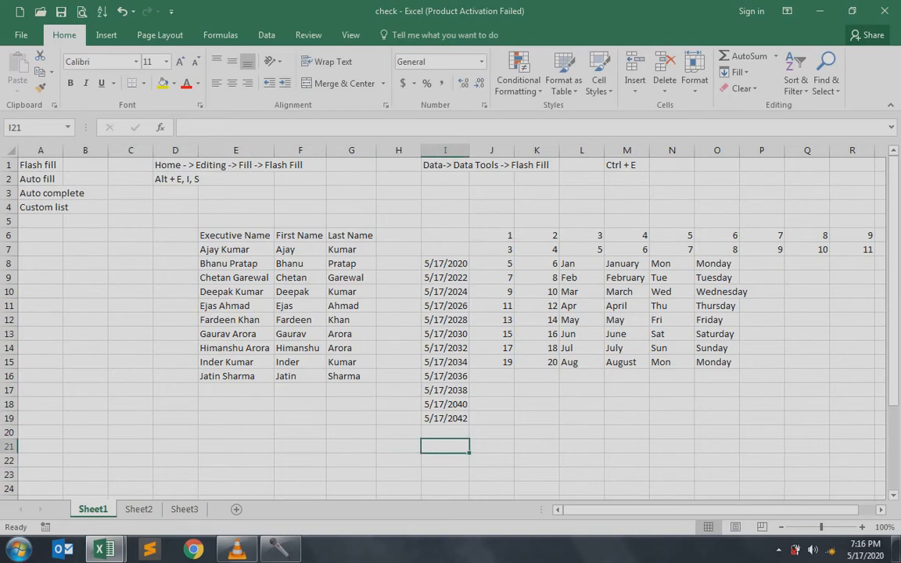
key(shift+Right)
key(shift+Right)
key(shift+Right)
key(shift+Right)
key(shift+Right)
key(shift+Right)
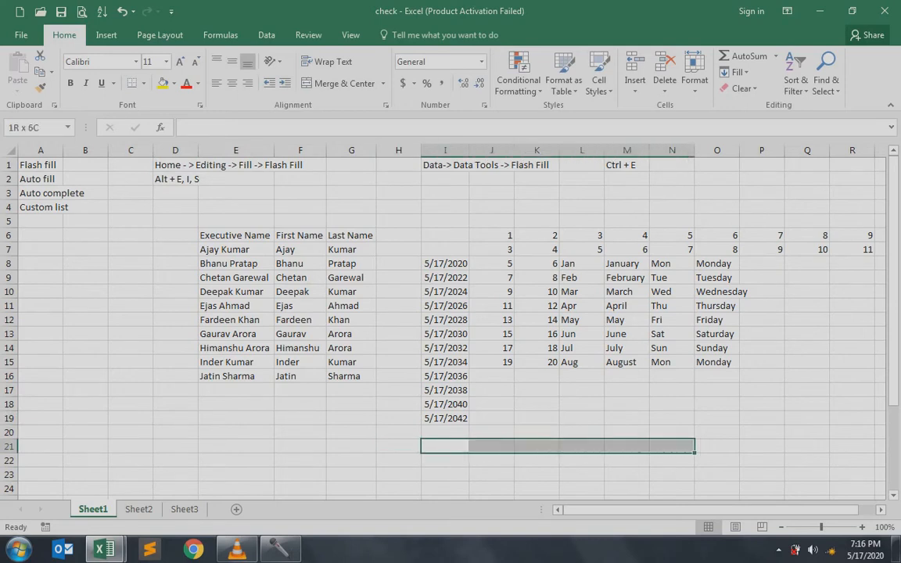
key(shift+Left)
key(shift+Left)
key(shift+Left)
key(shift+Left)
key(shift+Left)
key(shift+Left)
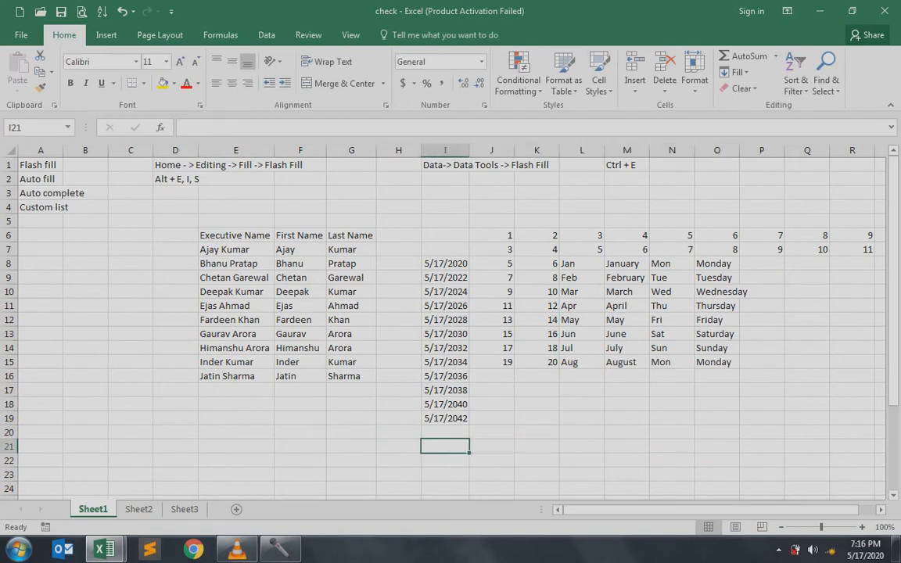
Enter 1 in I21 and set that cell's number format to General.
text(1)
key(shift+Right)
key(shift+Right)
key(shift+Right)
key(shift+Right)
key(shift+Right)
key(shift+Right)
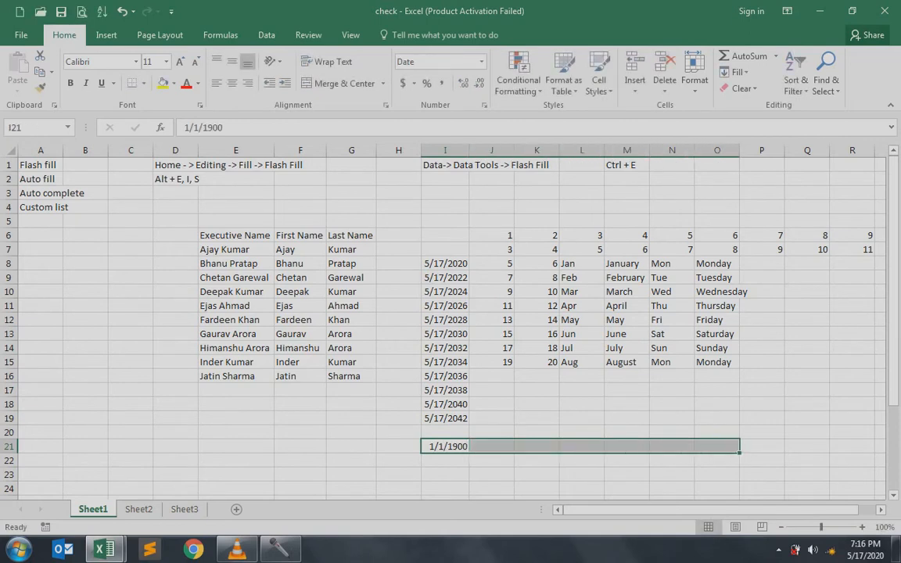
key(shift+Left)
key(shift+Left)
key(shift+Left)
key(shift+Left)
key(shift+Left)
key(shift+Left)
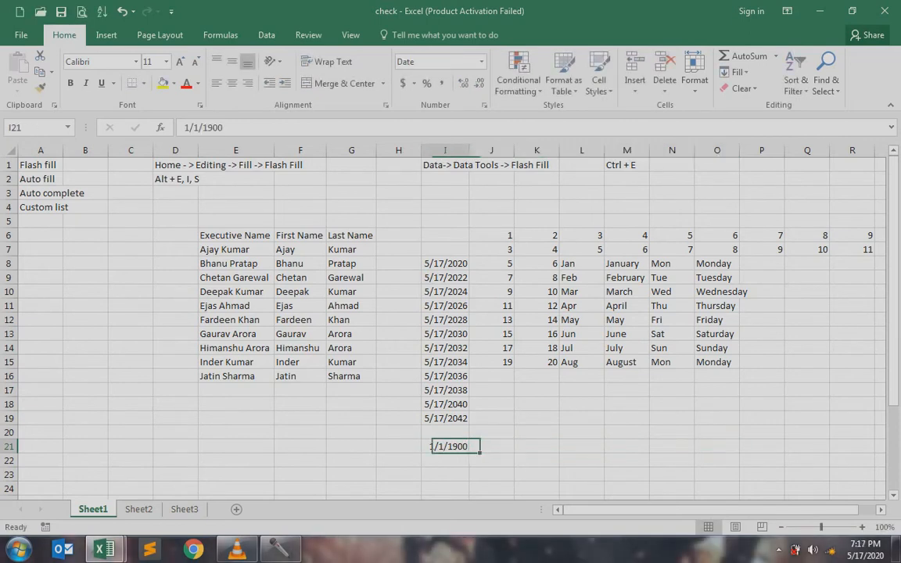
click(481, 61)
click(431, 82)
Select the row range I21:P21, starting from the cell that holds 1.
key(shift+Right)
key(shift+Right)
key(shift+Right)
key(shift+Right)
key(shift+Right)
key(shift+Right)
key(shift+Right)
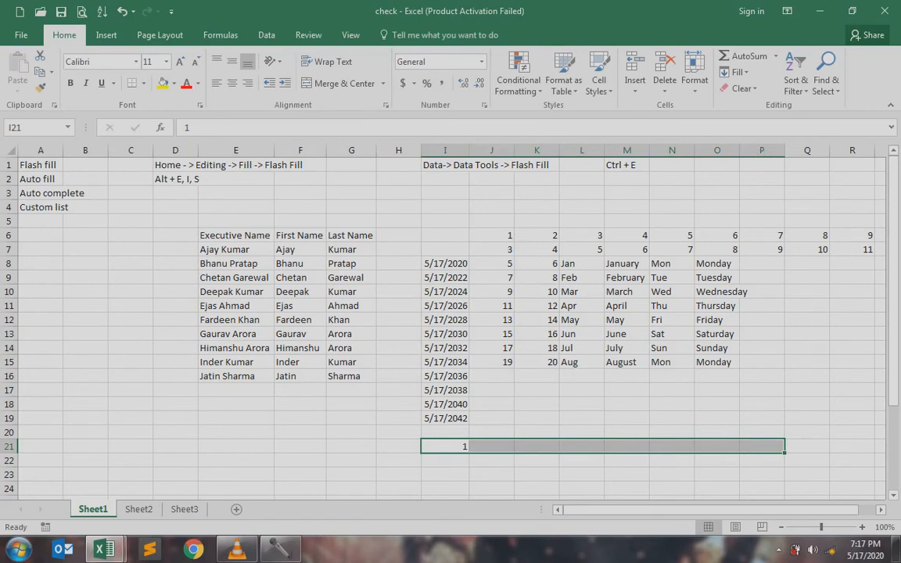
Try a linear row series with a step value of 3 across I21:P21, and undo the fill.
key(alt+e)
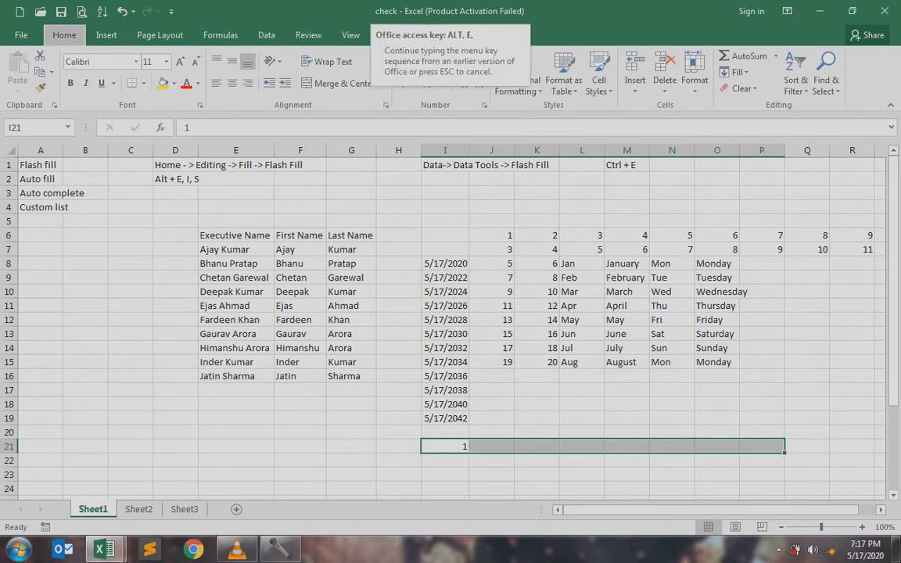
key(i)
key(s)
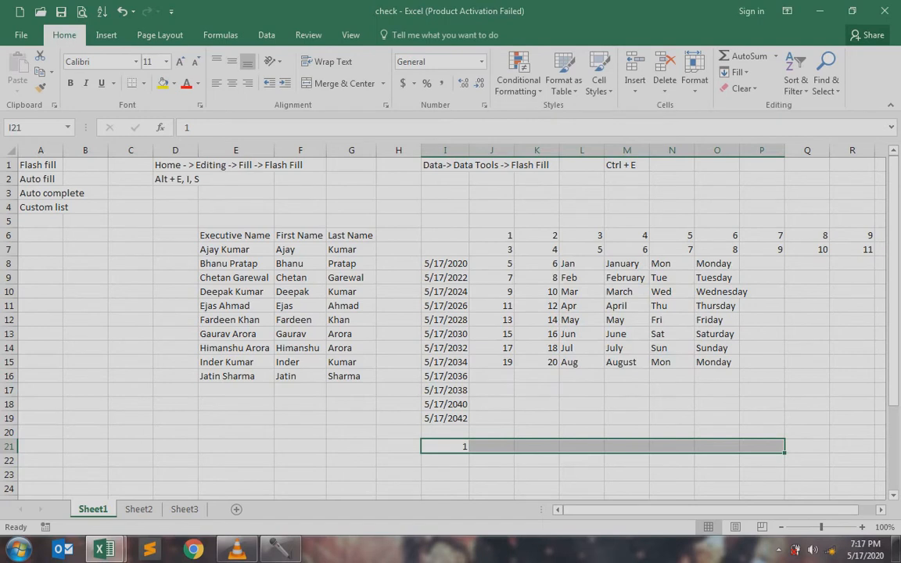
key(alt+e)
key(i)
key(s)
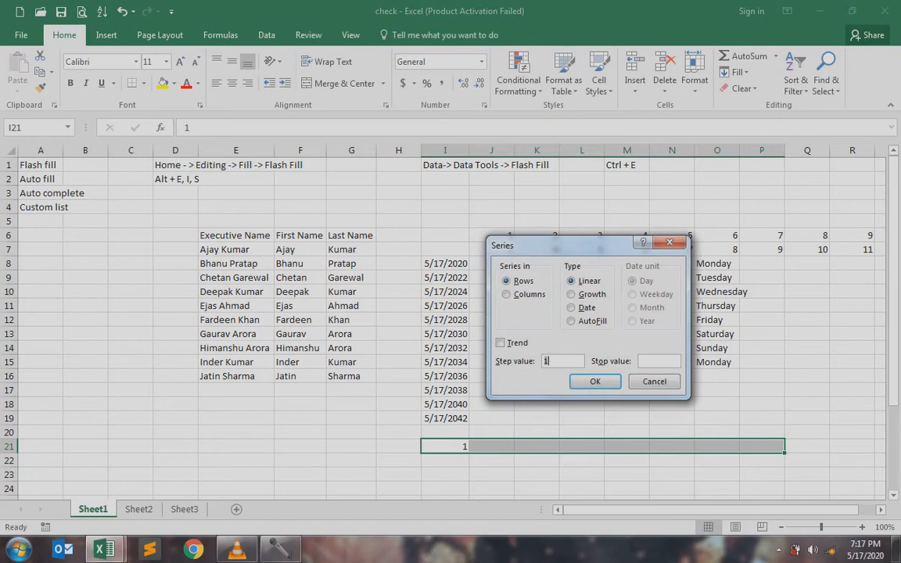
text(3)
key(Return)
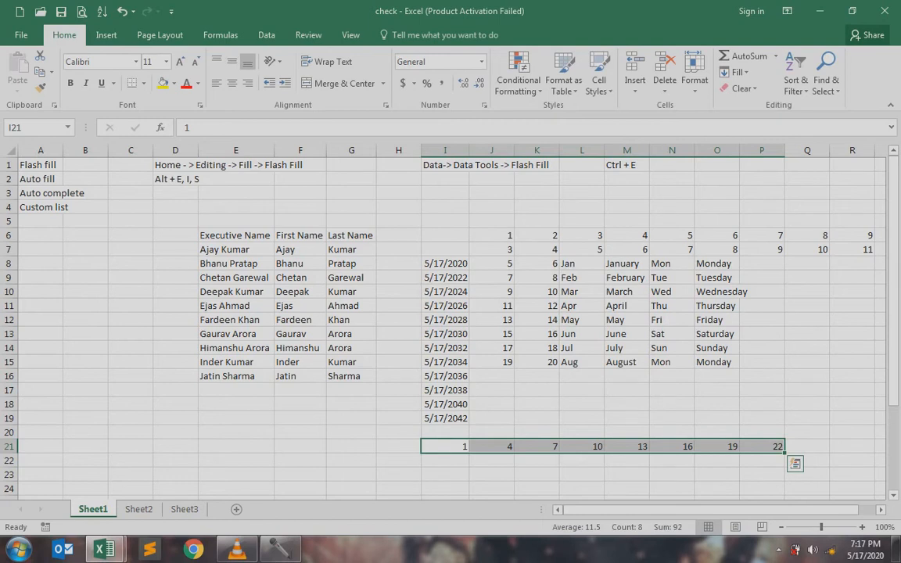
key(ctrl+z)
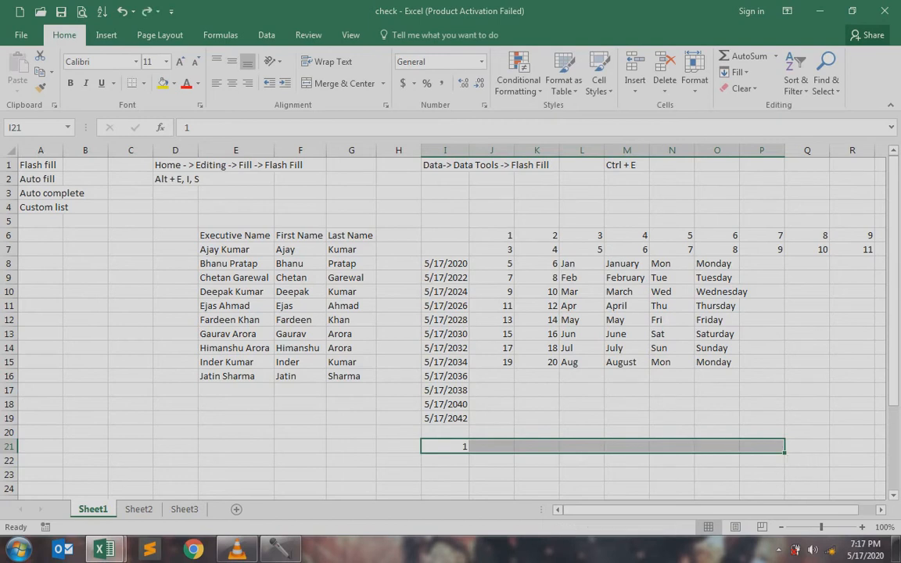
Fill I21:P21 with a linear series along the row, using a step value of 5.
key(alt+e)
text(is5)
key(Return)
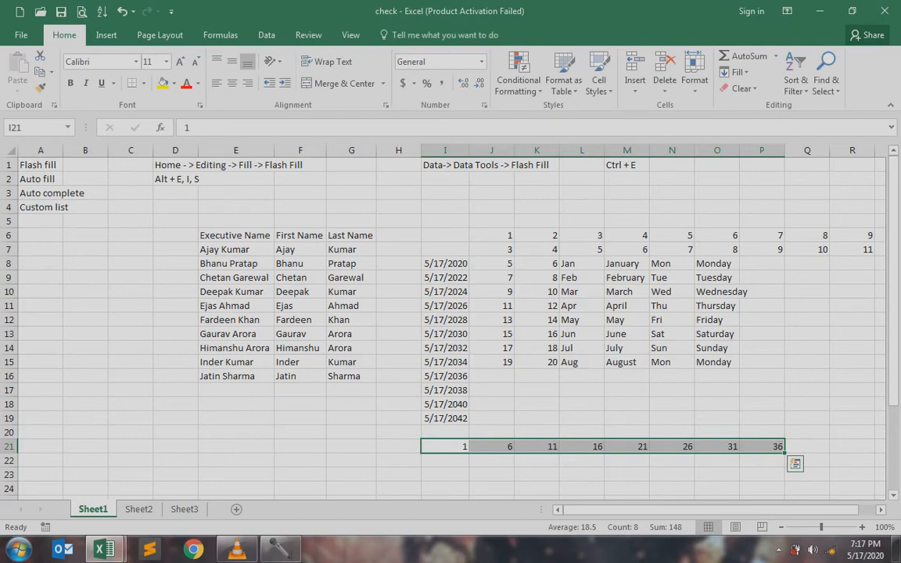
Extend the selection to I21:P33 and fill each column downward with a linear series, using a step value of 4.
key(shift+Down)
key(shift+Down)
key(shift+Down)
key(shift+Down)
key(shift+Down)
key(shift+Down)
key(shift+Down)
key(shift+Down)
key(shift+Down)
key(shift+Down)
key(shift+Down)
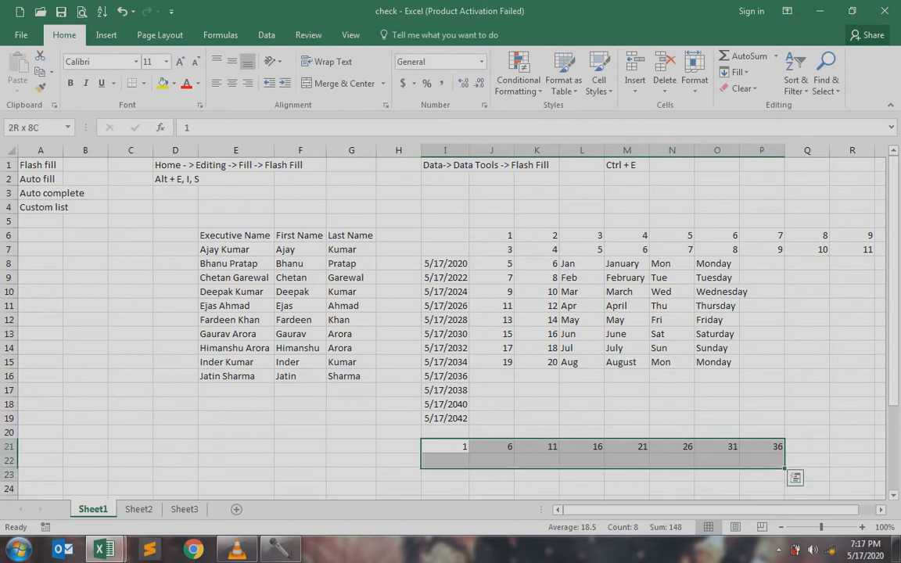
key(shift+Down)
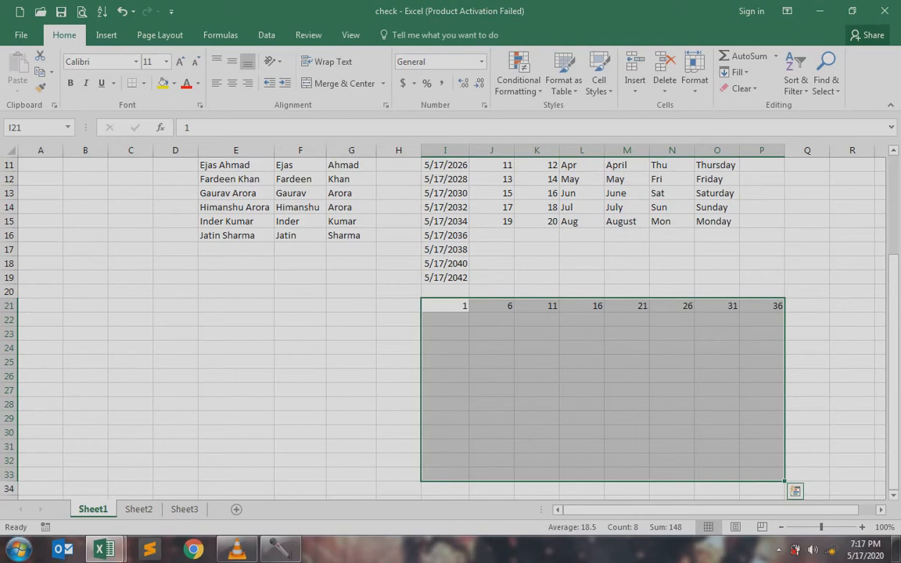
key(alt+e)
text(is4)
key(Return)
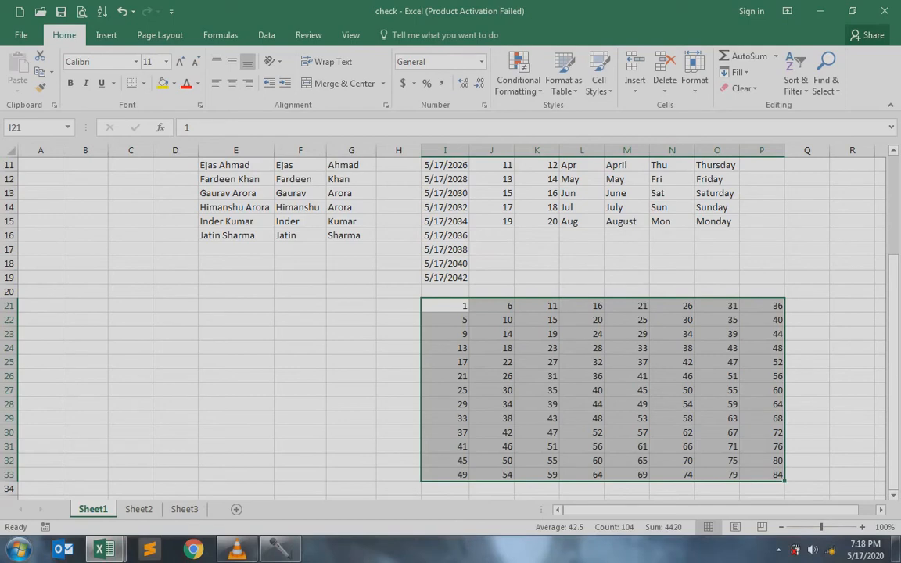
key(ctrl+Home)
key(Down)
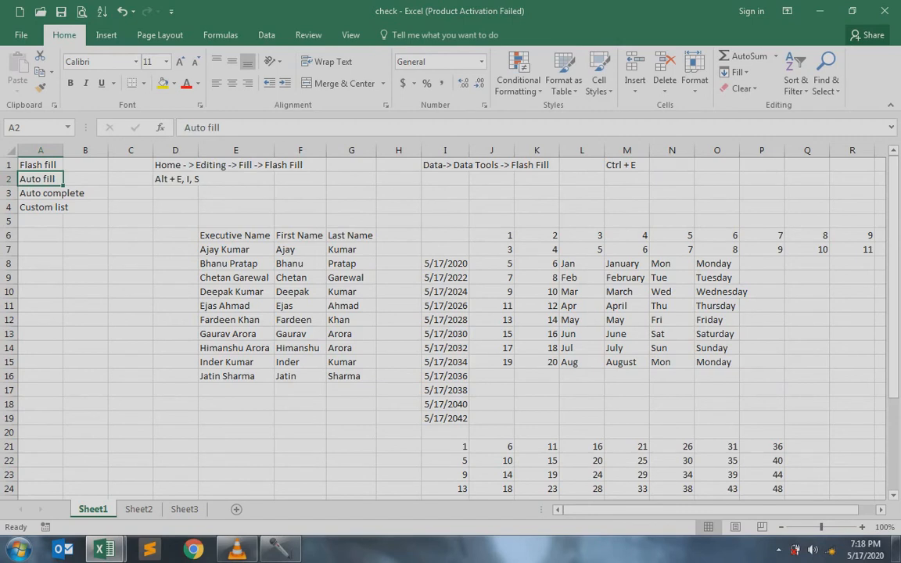
key(Right)
key(Down)
key(Down)
key(Right)
key(Right)
key(Right)
key(Down)
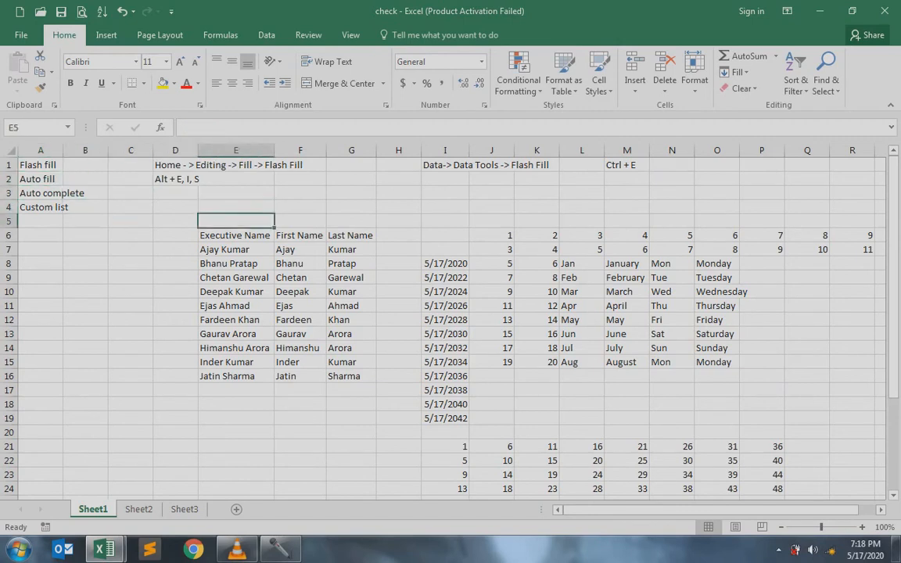
key(Down)
key(shift+Right)
key(shift+Right)
key(shift+Right)
key(shift+Right)
key(shift+Right)
key(shift+Right)
key(shift+Right)
key(shift+Right)
key(shift+Right)
key(shift+Right)
key(shift+Right)
key(shift+Right)
key(shift+Right)
key(shift+Right)
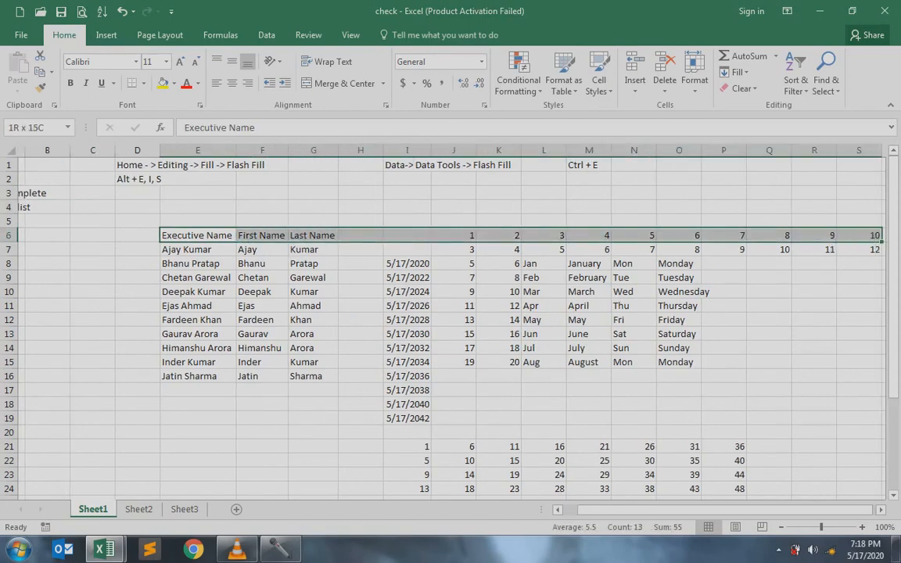
key(shift+Down)
key(shift+Down)
key(shift+Down)
key(shift+Down)
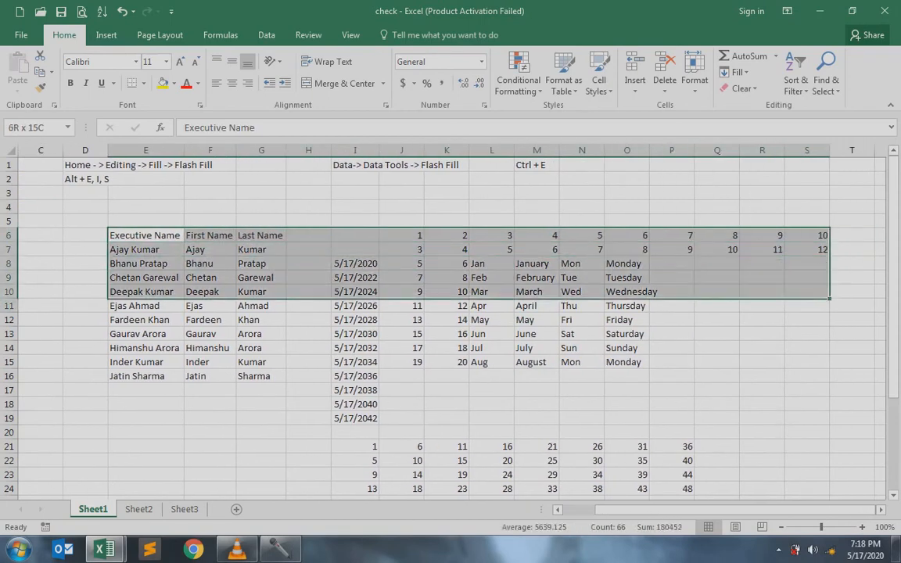
key(shift+Down)
key(shift+Down)
key(shift+Down)
key(shift+Down)
key(shift+Down)
key(shift+Down)
key(shift+Down)
key(shift+Down)
key(shift+Down)
key(shift+Down)
key(shift+Down)
key(shift+Down)
key(shift+Down)
key(shift+Down)
key(shift+Down)
key(shift+Down)
key(shift+Down)
key(shift+Down)
key(shift+Down)
key(shift+Down)
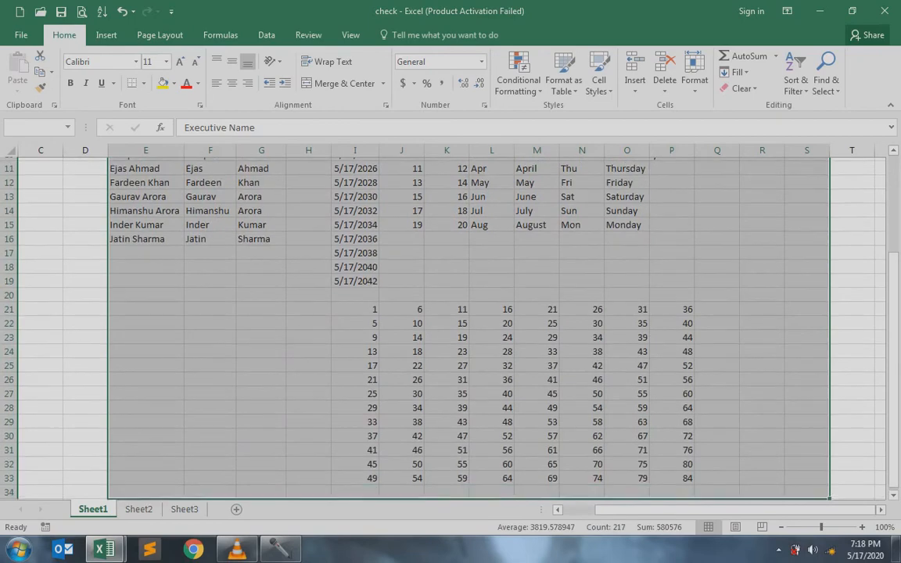
key(shift+Right)
key(shift+Right)
Clear all the sample number, month, weekday and date series beside the name table, from H6 across to column S and down past the last filled row.
key(Left)
key(Right)
key(Right)
key(Right)
key(Right)
key(shift+Down)
key(shift+Down)
key(shift+Right)
key(shift+Right)
key(shift+Right)
key(shift+Right)
key(shift+Right)
key(shift+Right)
key(shift+Right)
key(shift+Right)
key(shift+Right)
key(shift+Right)
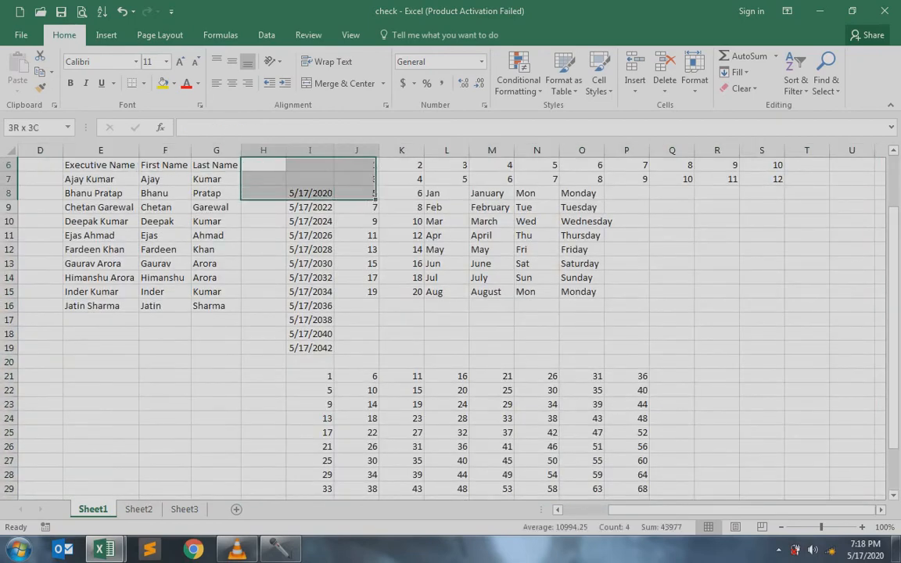
key(shift+Right)
key(shift+Down)
key(shift+Down)
key(shift+Down)
key(shift+Down)
key(shift+Down)
key(shift+Down)
key(shift+Down)
key(shift+Down)
key(shift+Down)
key(shift+Down)
key(shift+Down)
key(shift+Down)
key(shift+Down)
key(shift+Down)
key(shift+Down)
key(shift+Down)
key(shift+Down)
key(shift+Down)
key(shift+Down)
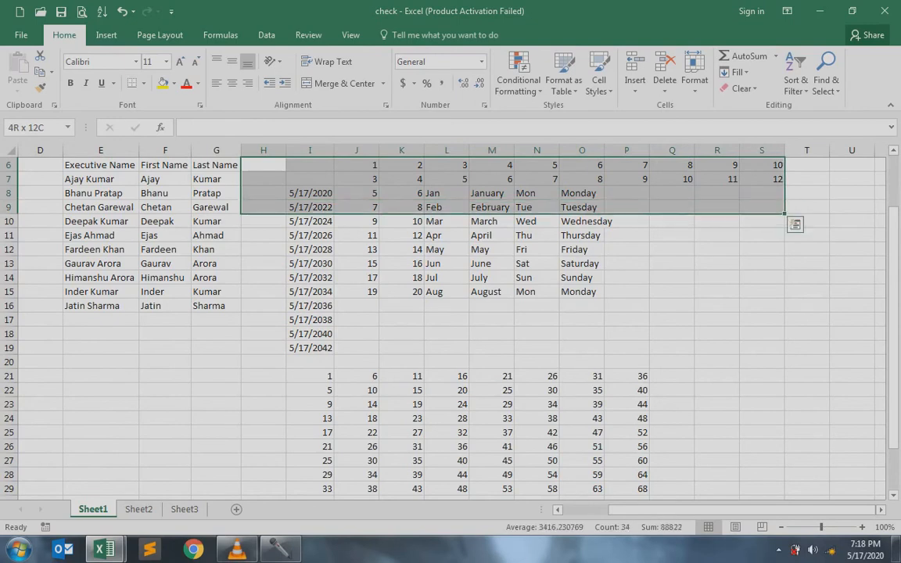
key(shift+Down)
key(shift+Down)
key(shift+Down)
key(shift+Down)
key(shift+Down)
key(shift+Down)
key(shift+Down)
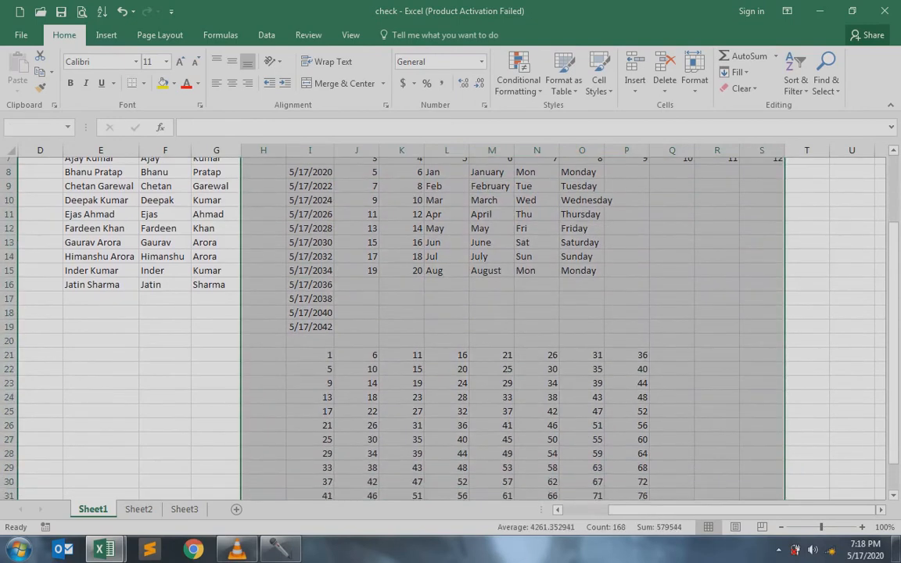
key(Delete)
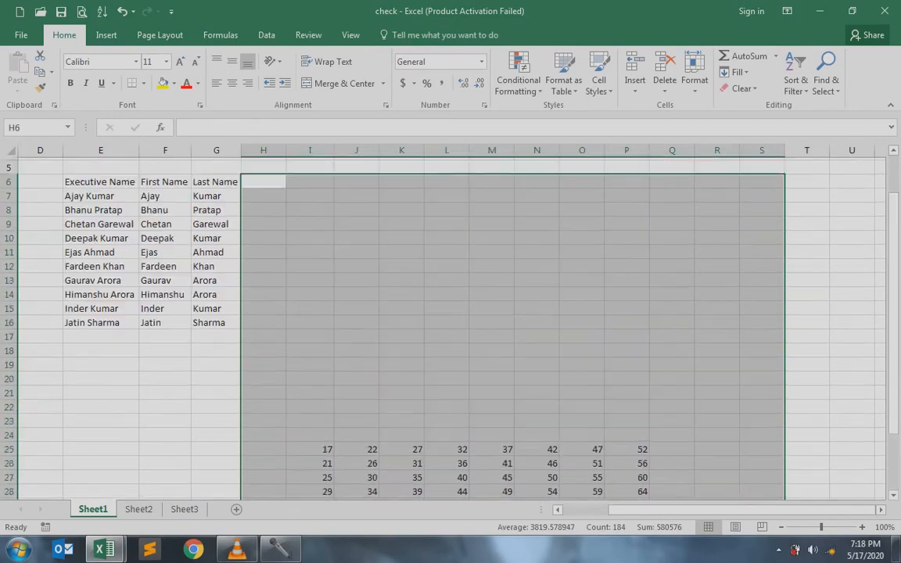
Enter the same executive's full name as in E7 into E17, accepting the AutoComplete suggestion.
key(Up)
key(Left)
key(Left)
key(Left)
key(Left)
key(Left)
key(Left)
key(Left)
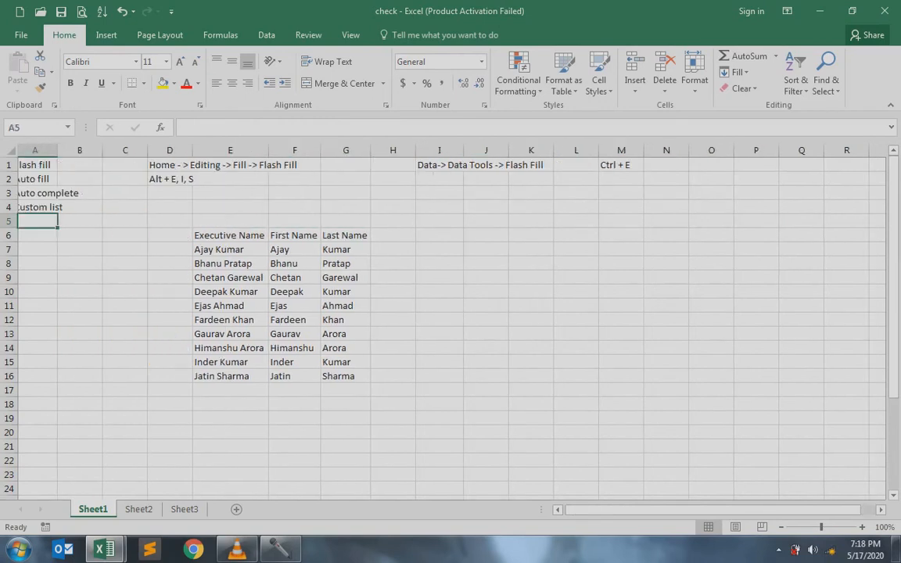
key(Right)
key(Right)
key(Right)
key(Right)
key(Right)
key(Down)
key(Down)
key(Down)
key(Down)
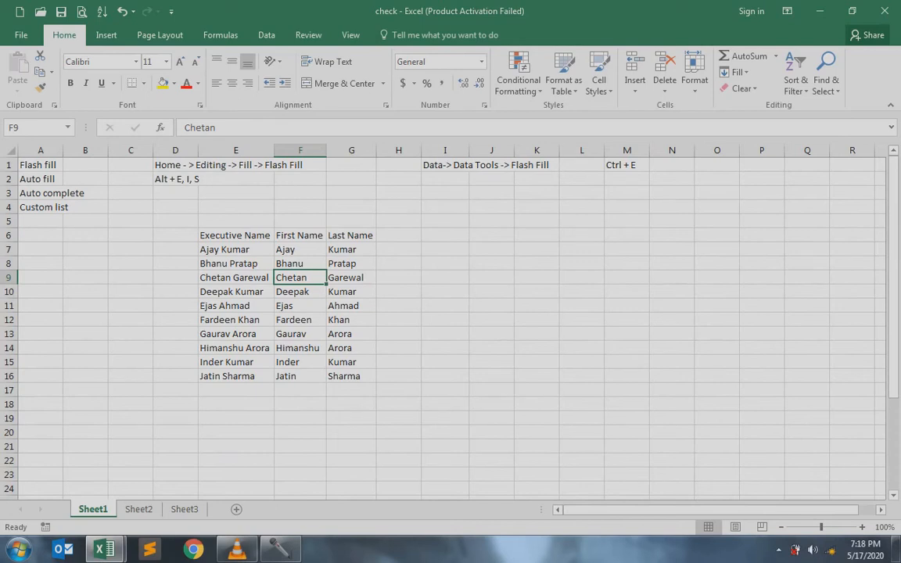
key(Down)
key(Down)
key(Down)
key(Down)
key(Down)
key(Down)
key(Down)
key(Down)
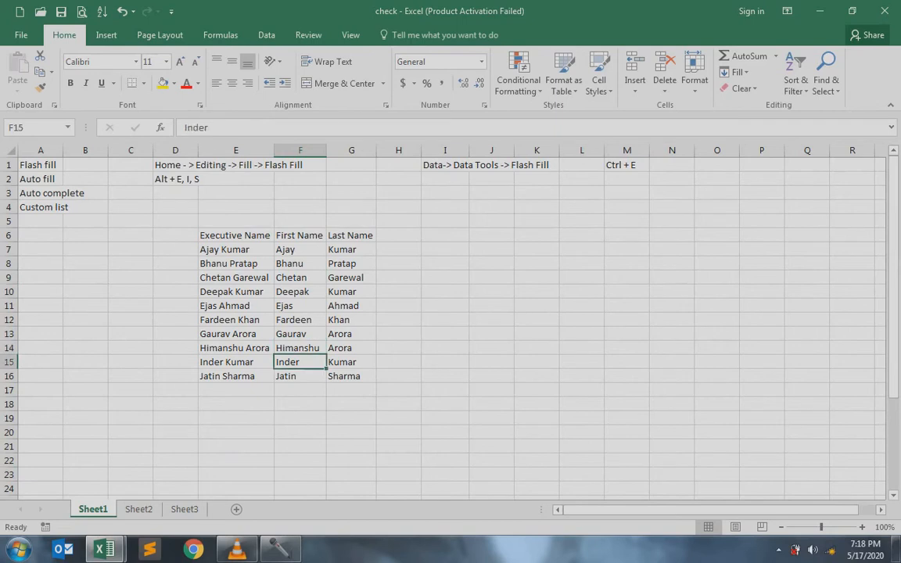
key(Left)
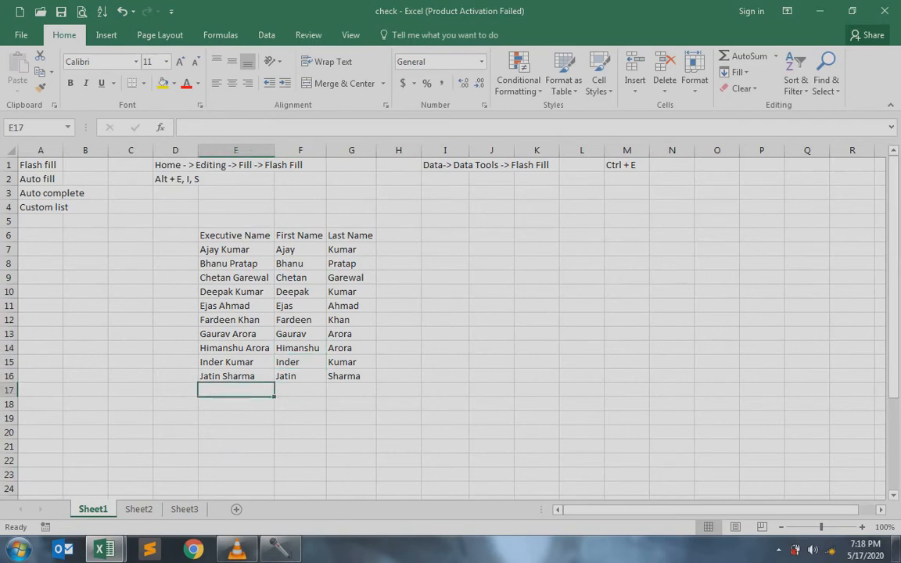
text(Ajay Kumar)
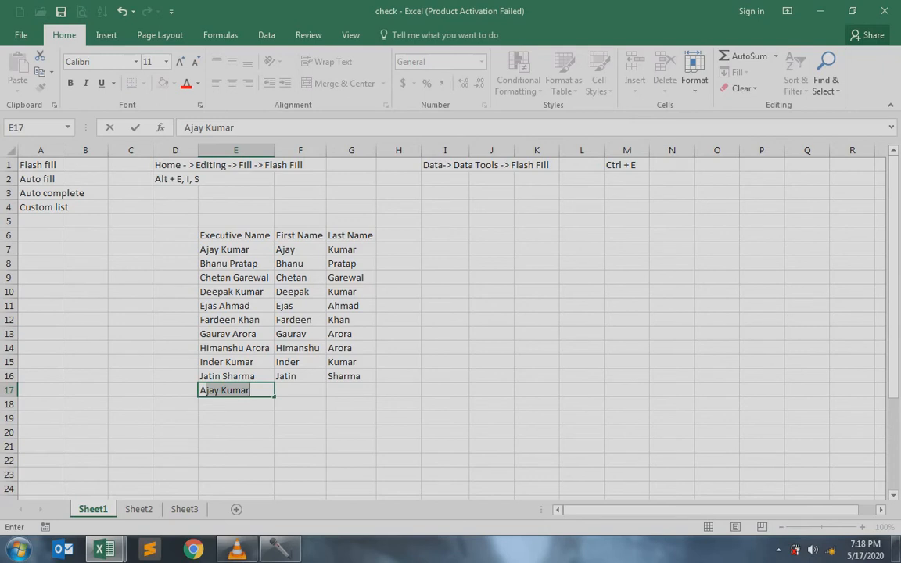
key(Return)
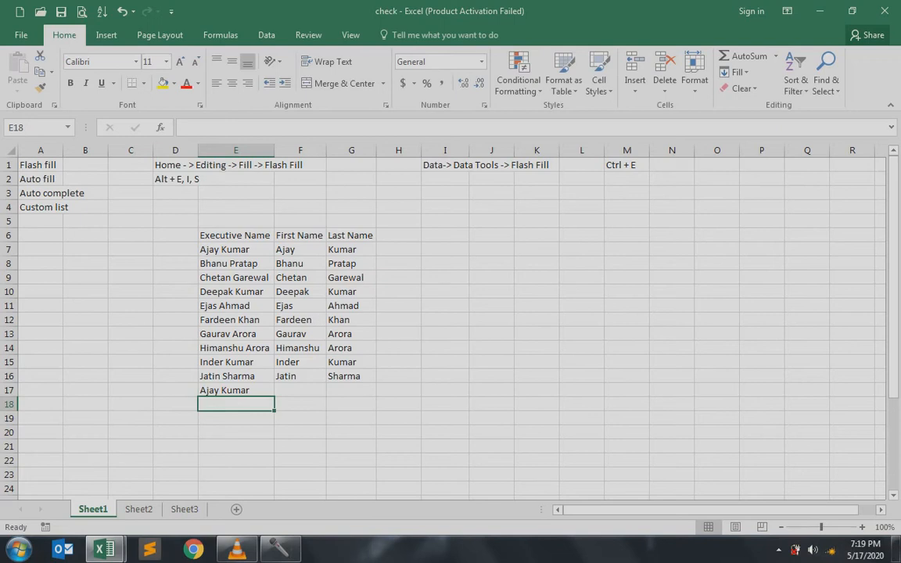
Clear the repeated executive name from E17.
key(Up)
key(Delete)
Enter the first two executives' first names in H7 and H8, accepting the Flash Fill suggestion down to H16.
key(Up)
key(Up)
key(Up)
key(Up)
key(Up)
key(Up)
key(Up)
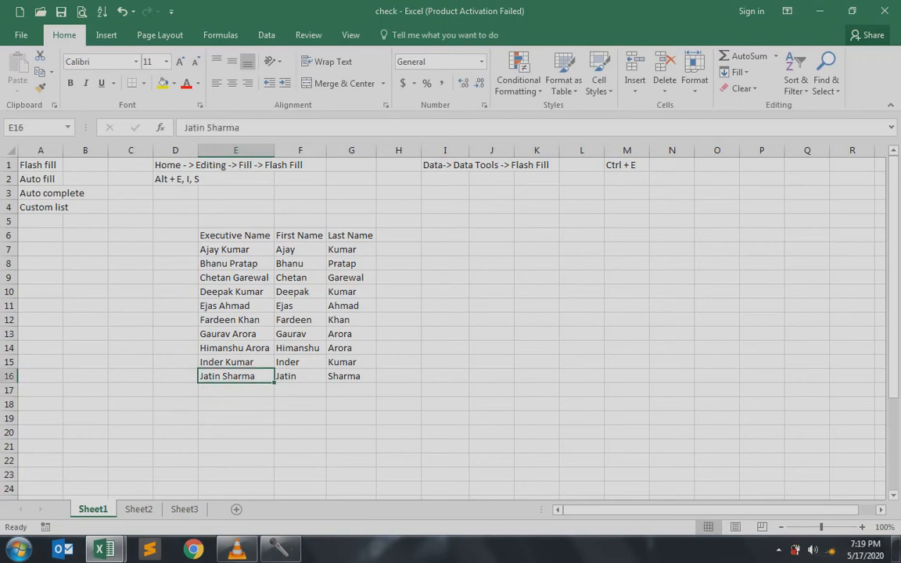
key(Up)
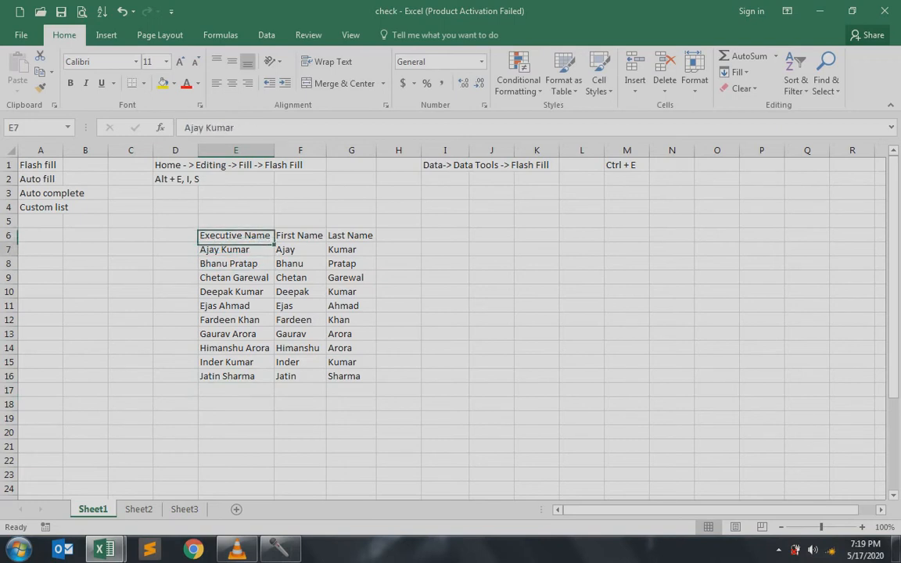
key(Right)
key(Right)
key(Right)
text(Ajay)
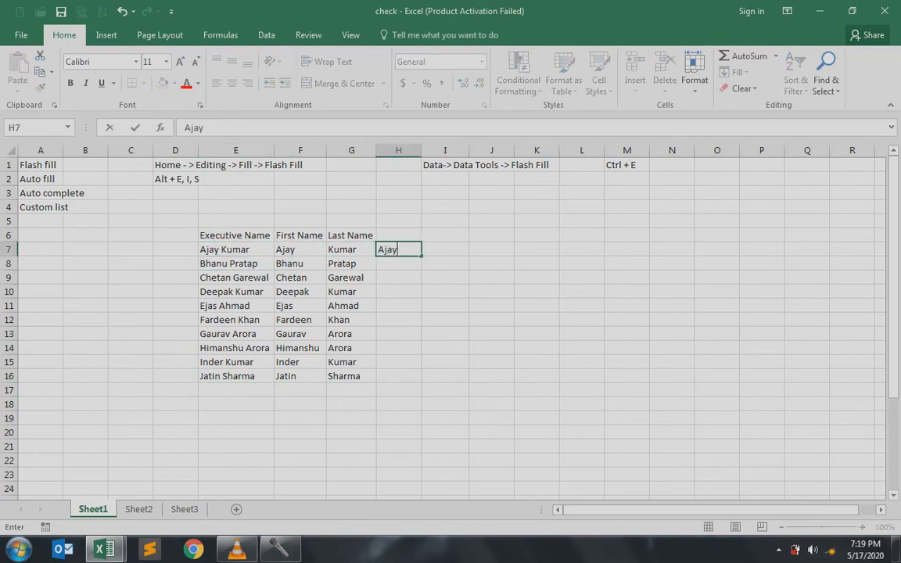
key(Return)
text(Bhanu)
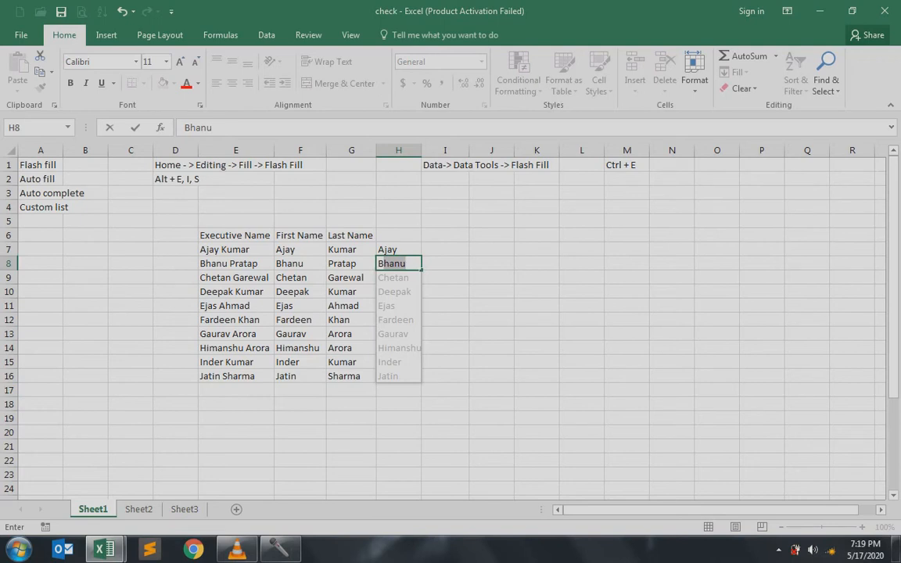
key(Return)
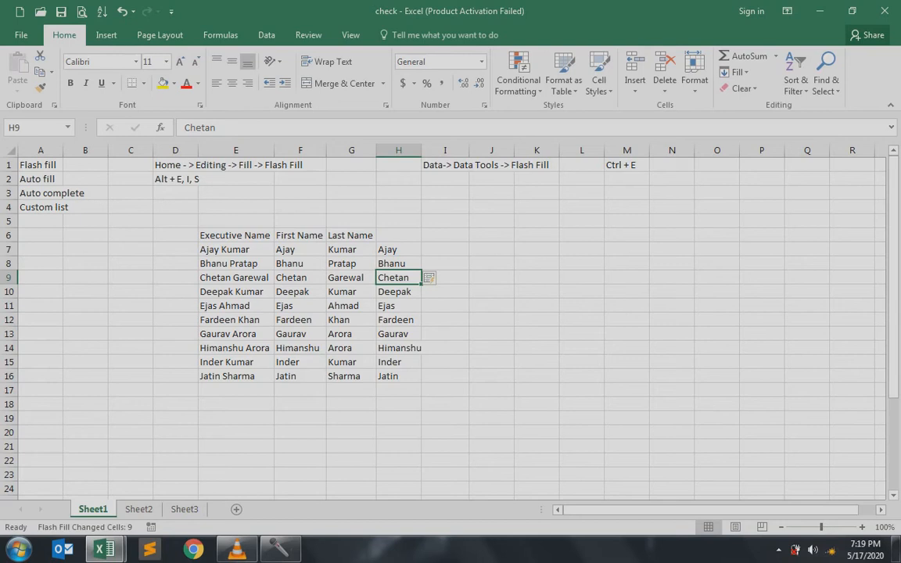
key(Left)
key(Left)
key(Left)
key(Left)
key(Left)
key(Left)
key(Left)
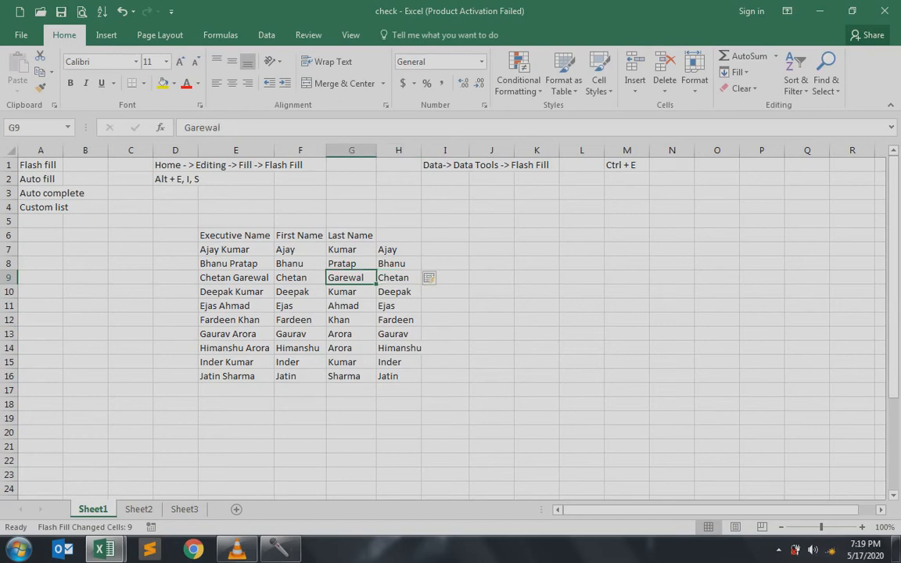
key(Up)
key(Up)
key(Up)
click(53, 193)
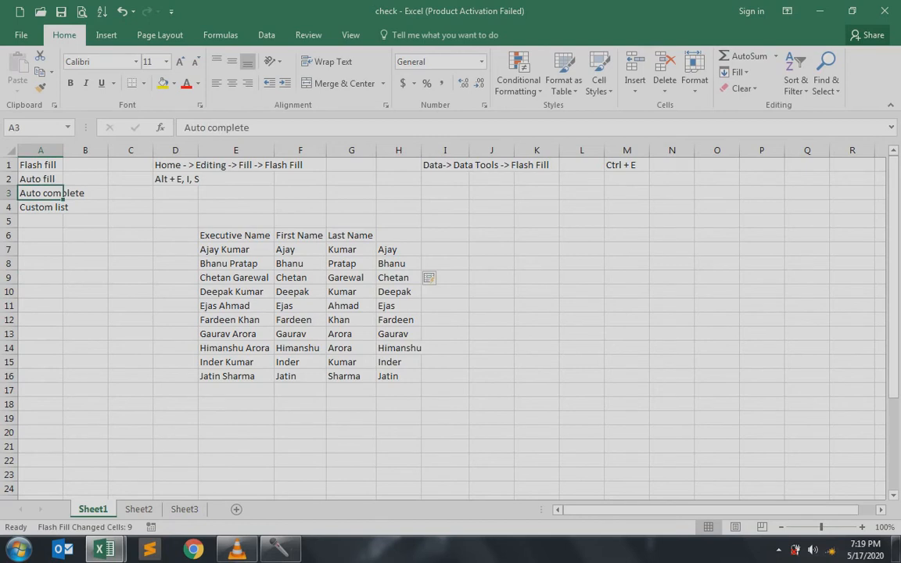
key(Right)
key(Right)
key(Left)
key(Left)
key(Down)
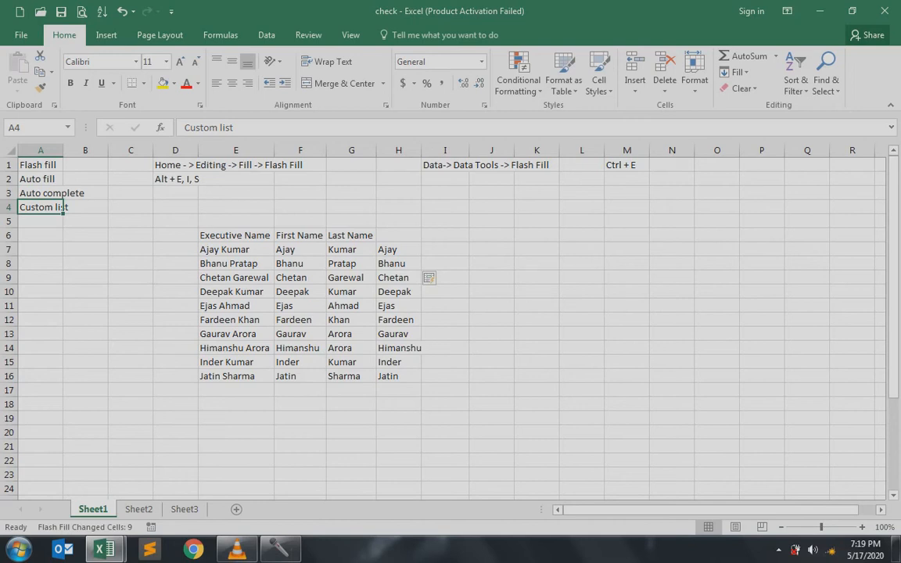
key(Right)
key(Right)
key(Right)
key(Right)
key(Down)
key(Down)
key(Down)
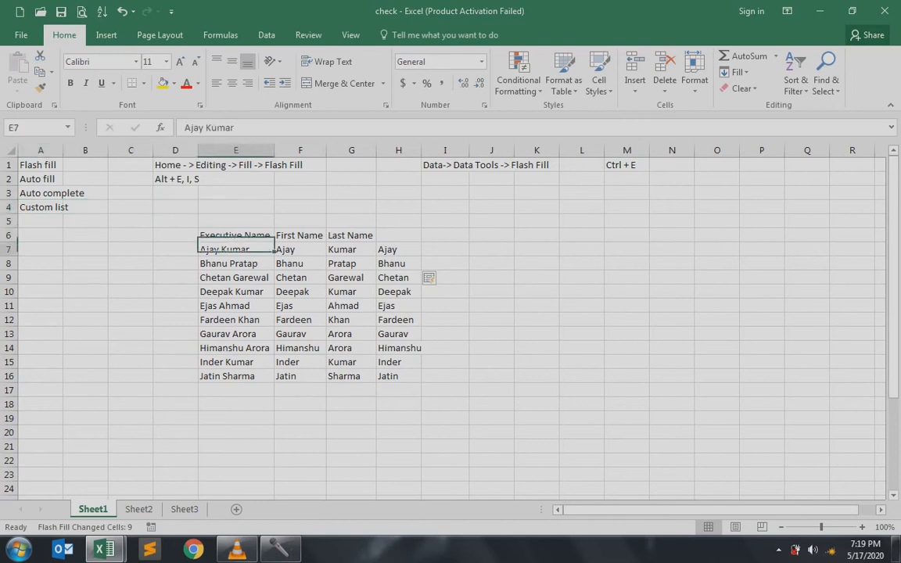
key(Down)
key(Down)
key(Down)
key(Down)
key(Down)
key(Down)
key(Down)
key(Down)
key(Down)
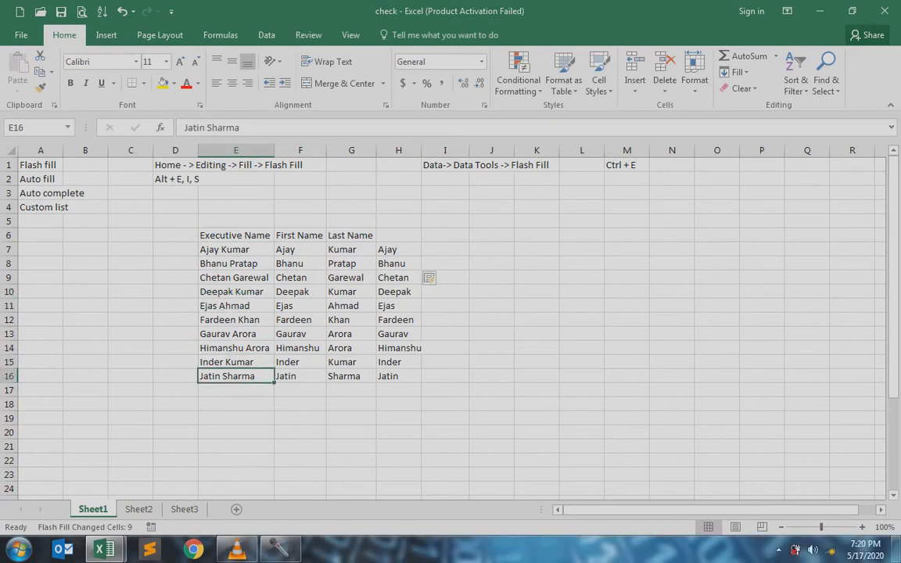
Enter the fourth executive's first name in K8 and auto-fill it down to K22 from the existing custom list.
key(Right)
key(Right)
key(Right)
key(Right)
key(Right)
key(Right)
key(Right)
key(Right)
key(Right)
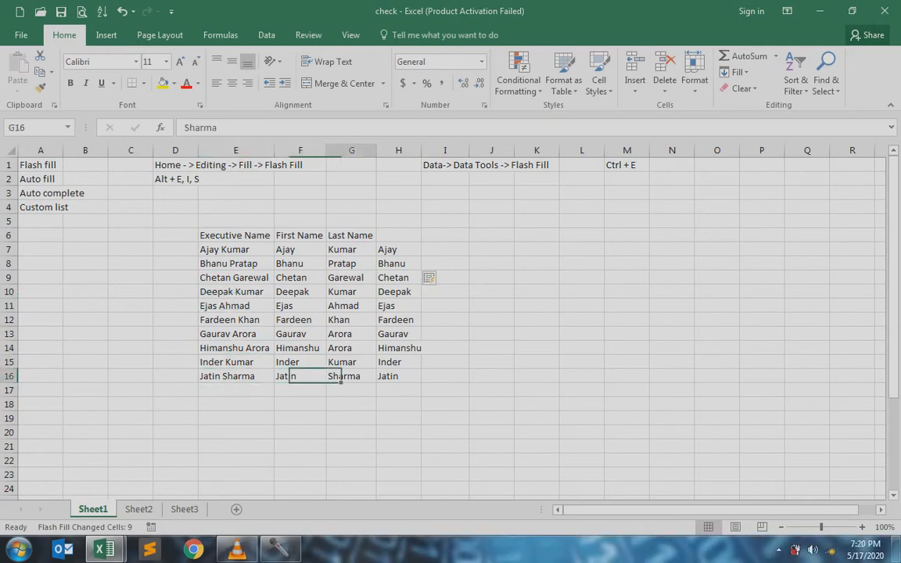
key(Up)
key(Up)
key(Up)
key(Up)
key(Up)
key(Up)
key(Up)
key(Up)
key(Up)
key(Up)
key(Up)
key(Left)
key(Left)
key(Left)
key(Down)
key(Down)
key(Down)
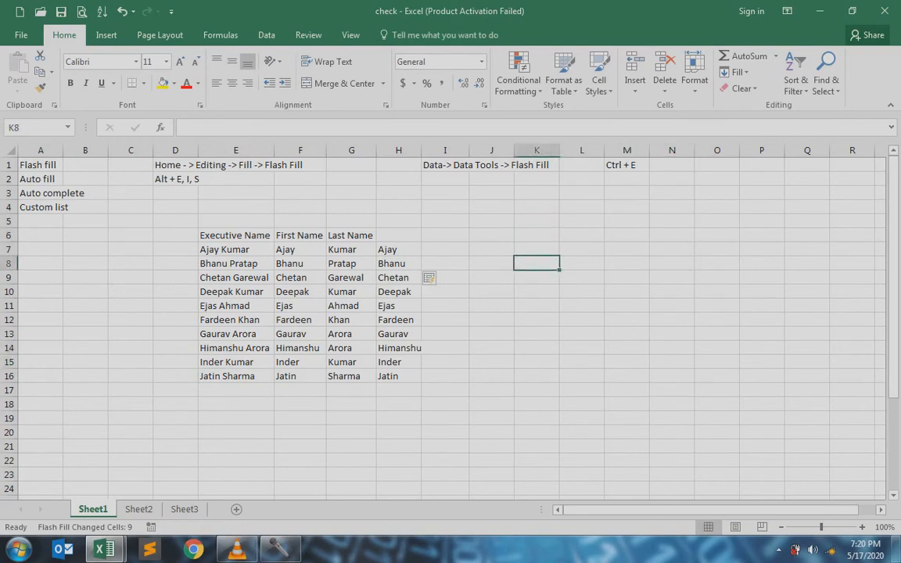
text(Deepak)
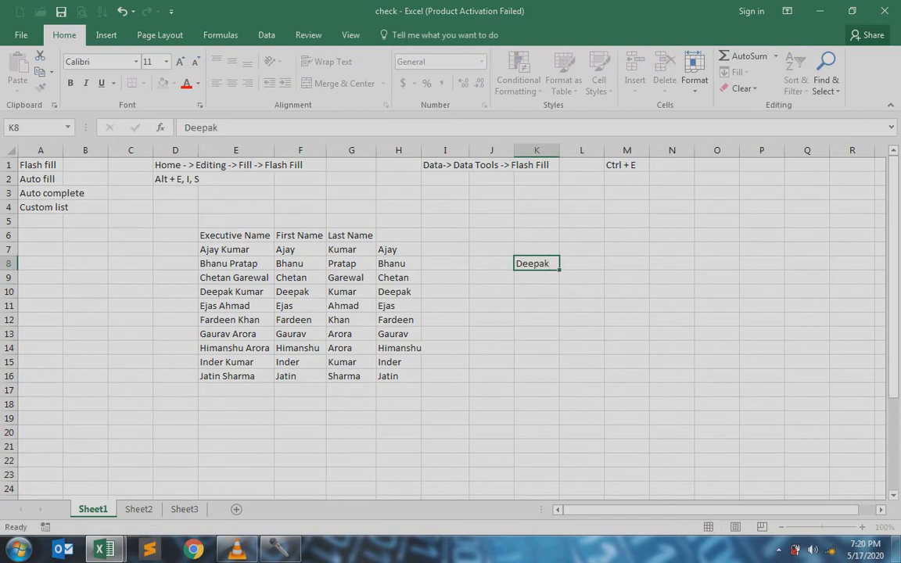
key(Return)
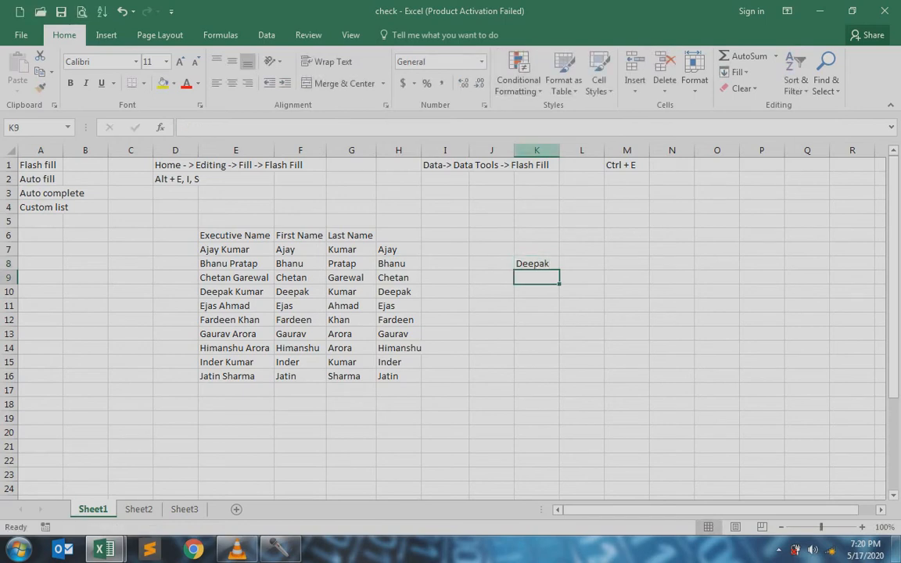
click(537, 264)
drag(561, 270, 561, 468)
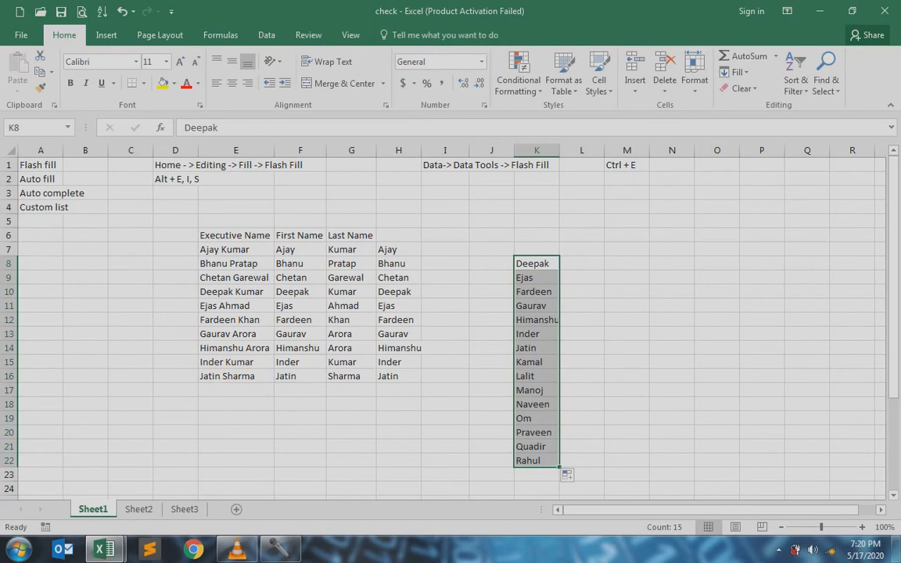
Enter the full name from E12 into M8 and auto-fill it down to M22 from the existing custom list.
click(627, 263)
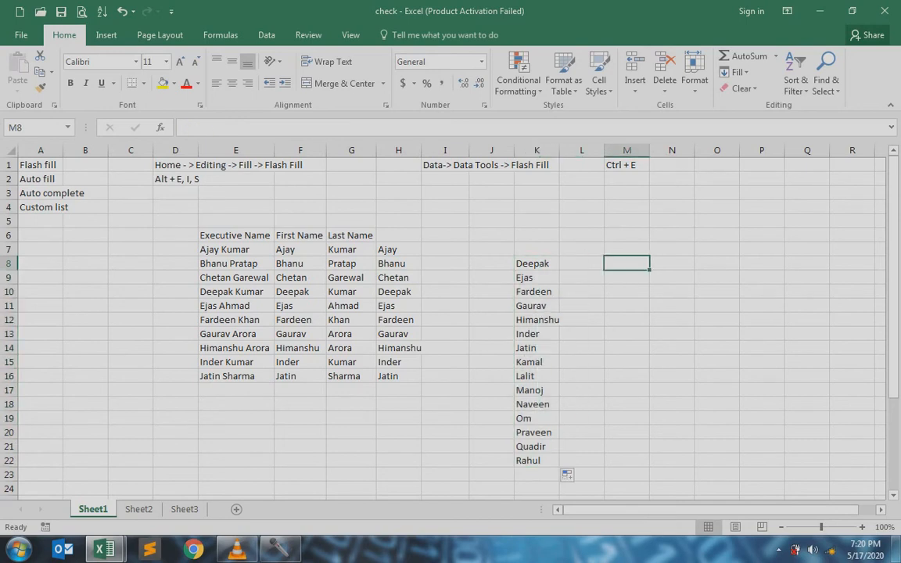
text(Fardeen)
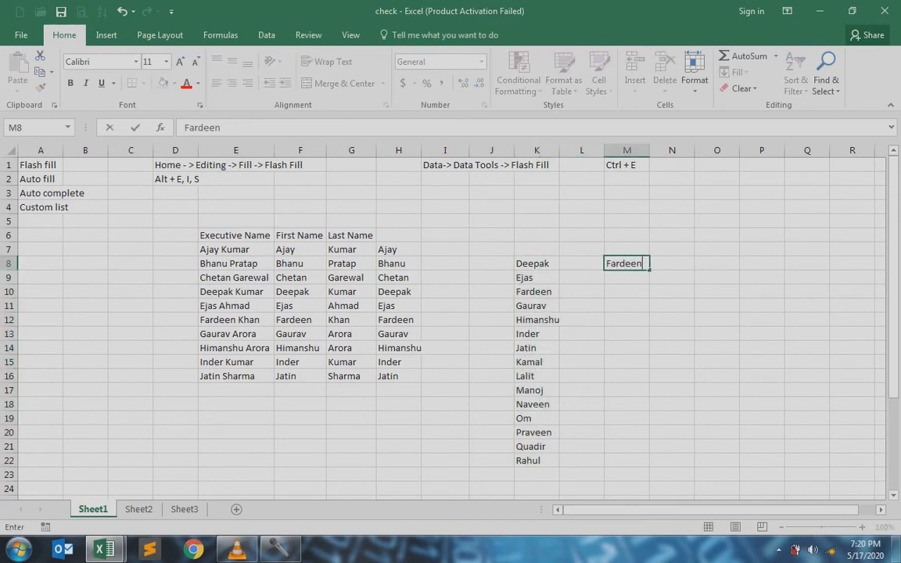
text( Khan)
key(Return)
key(Up)
drag(649, 270, 649, 468)
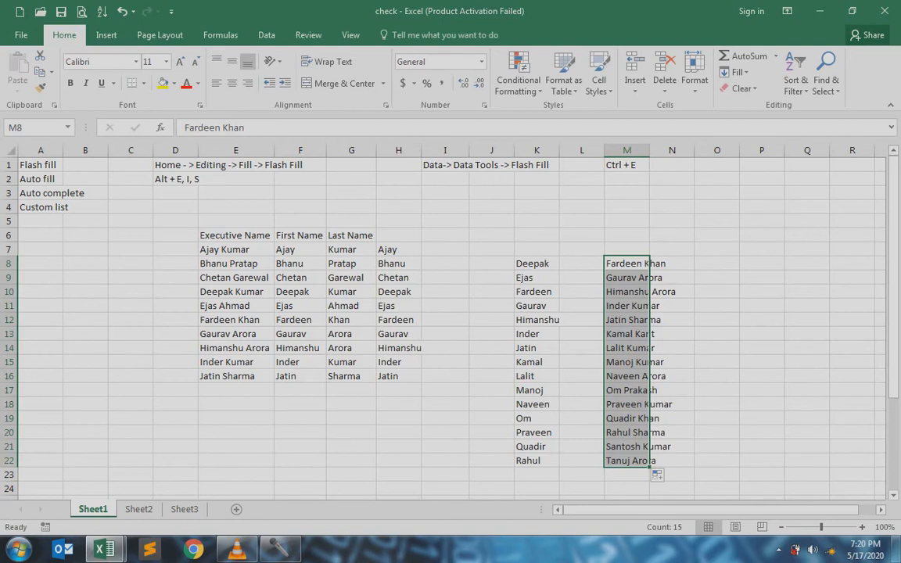
Clear the two custom-list name series from K8:M24.
key(Left)
key(Left)
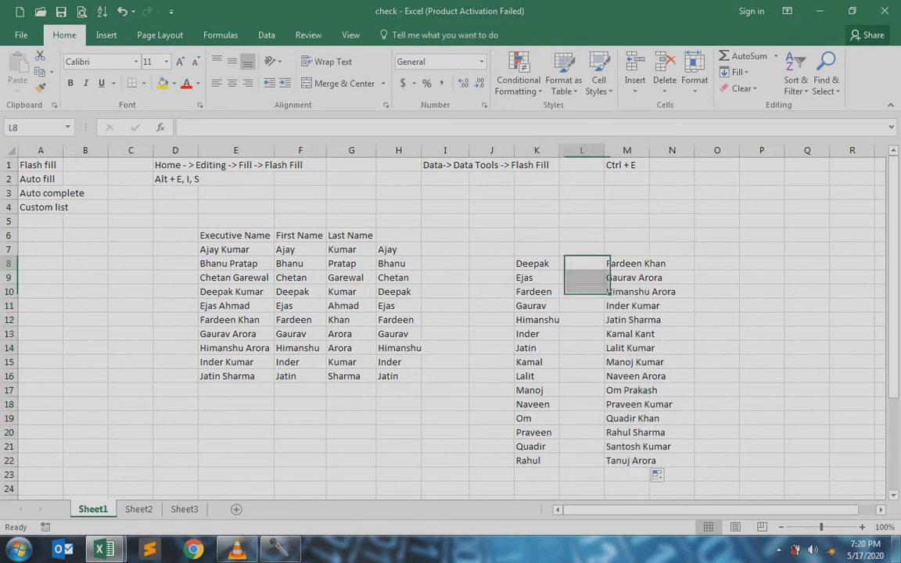
key(shift+Right)
key(shift+Right)
key(shift+Down)
key(shift+Down)
key(shift+Down)
key(shift+Down)
key(shift+Down)
key(shift+Down)
key(shift+Down)
key(shift+Down)
key(shift+Down)
key(shift+Down)
key(shift+Down)
key(shift+Down)
key(shift+Down)
key(shift+Down)
key(shift+Down)
key(shift+Down)
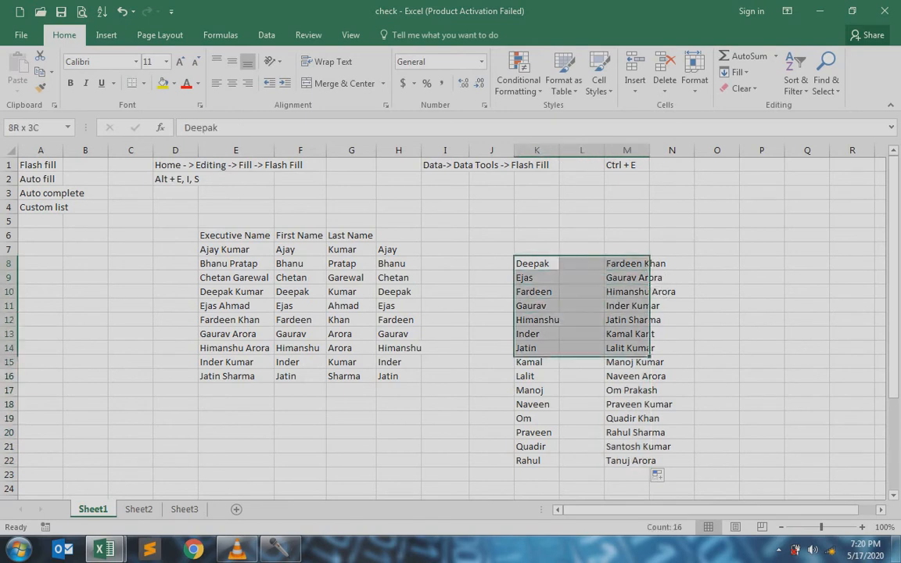
key(Delete)
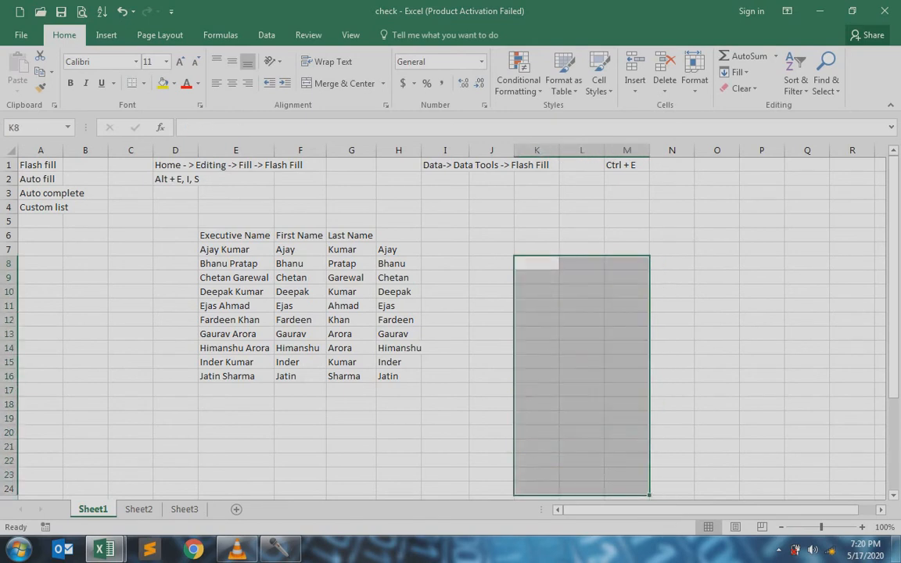
key(Up)
key(Up)
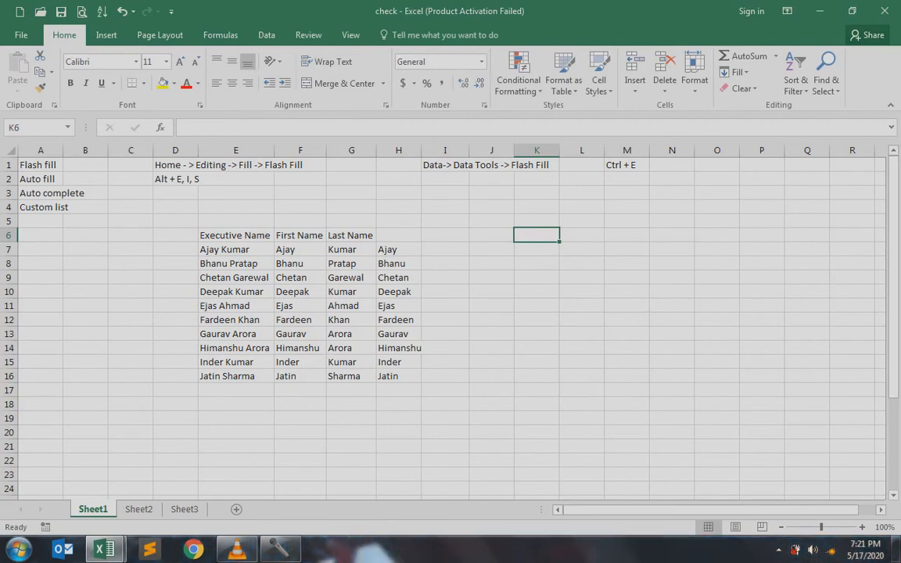
Enter the note "File -> Options -> Advanced -> Edit Custom List" in D4 beside the Custom list label.
click(175, 207)
text(F)
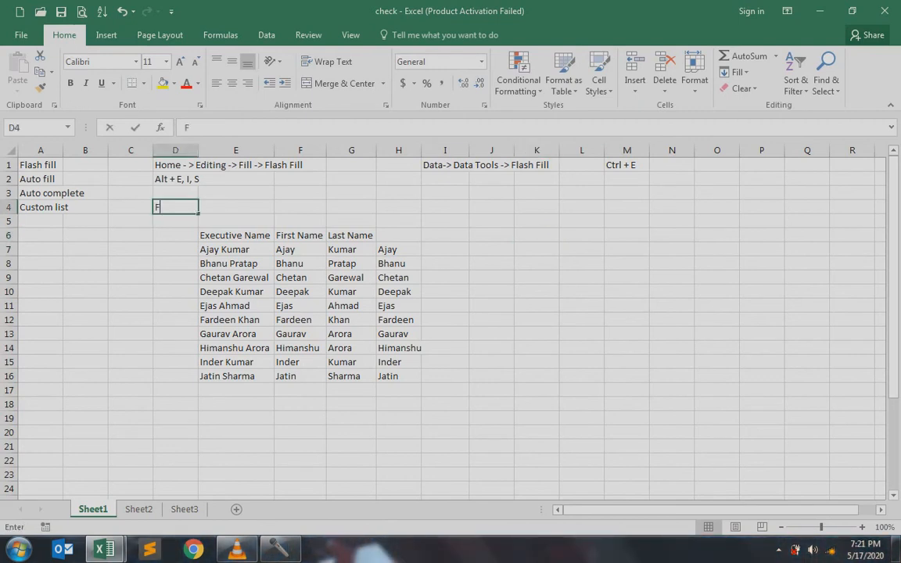
text(ile ->)
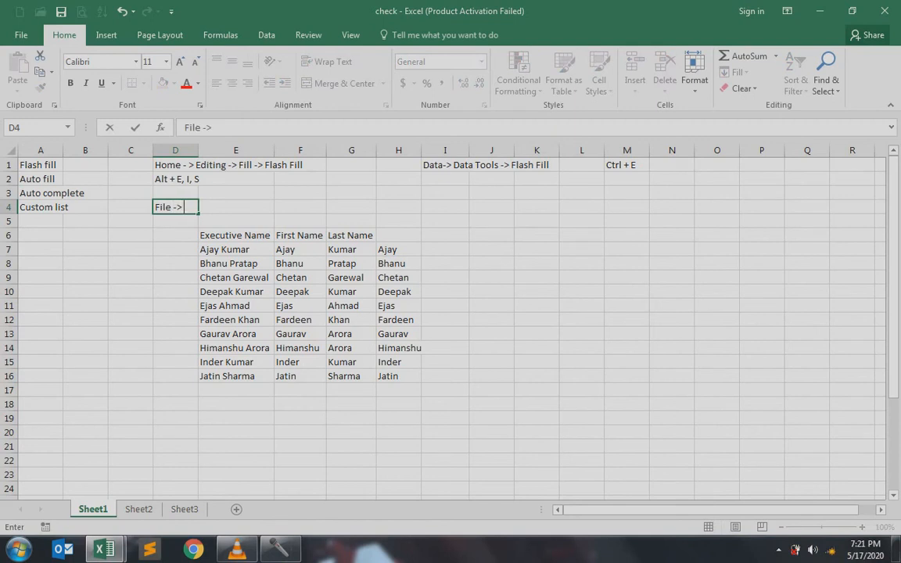
text( Options ->)
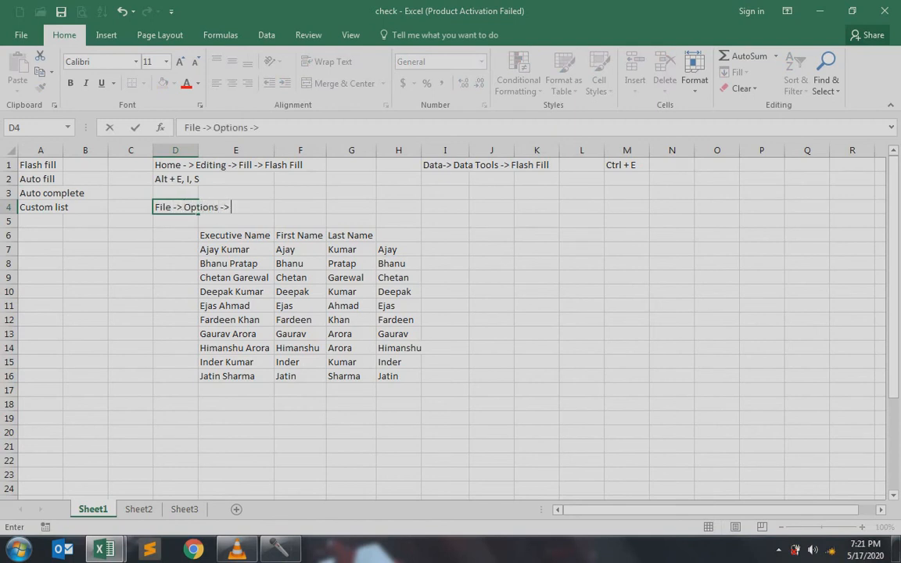
text( Advanced -> Edit C)
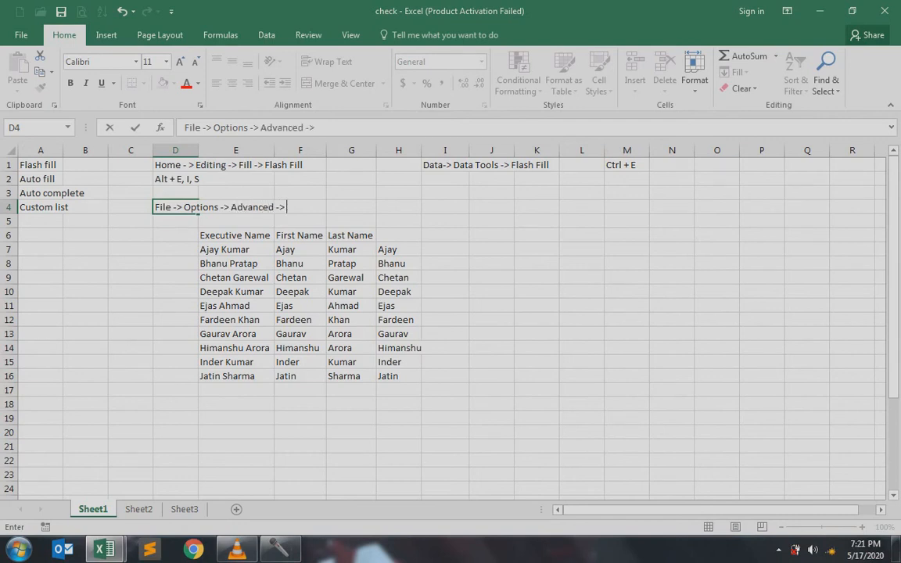
text(ust)
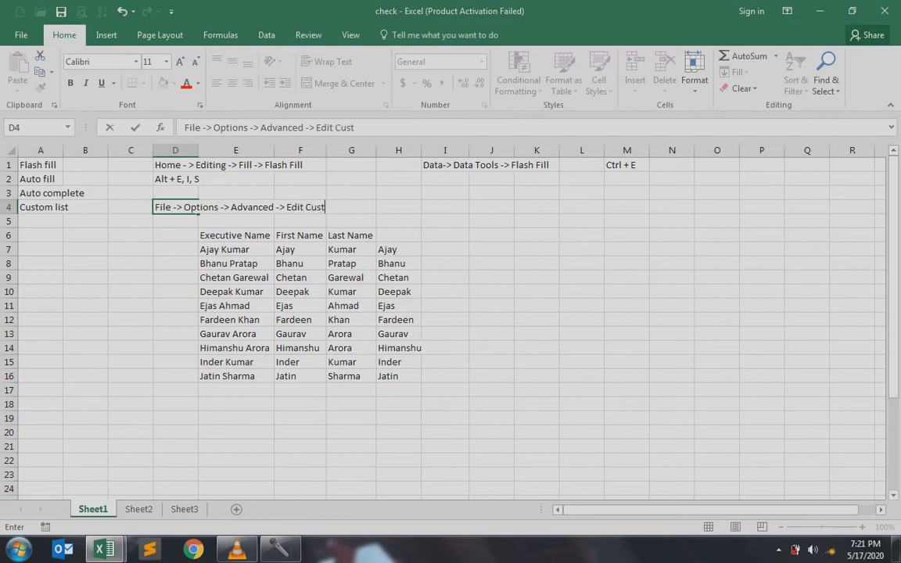
text(om List)
key(Return)
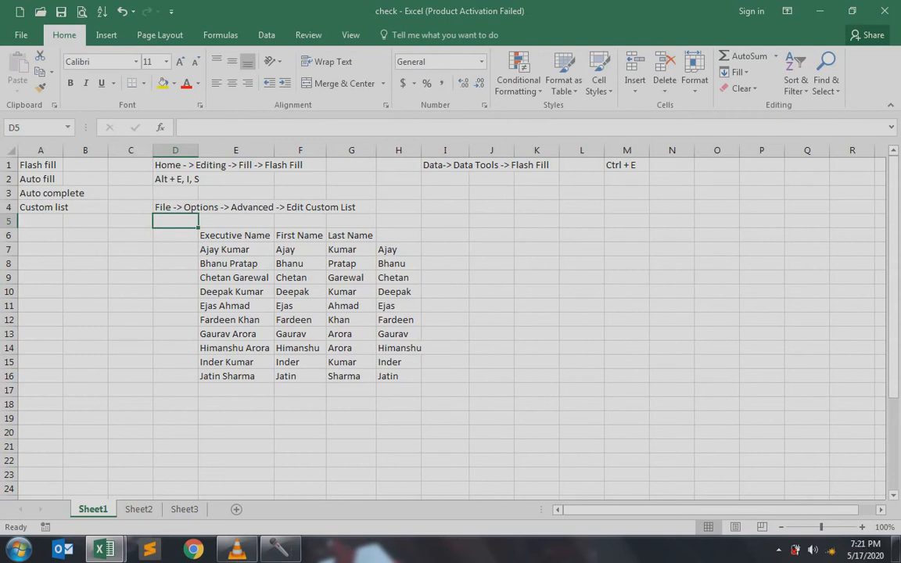
Enter Jan, January, Mon and Monday in J7:M7 as starting values for the built-in lists.
click(492, 250)
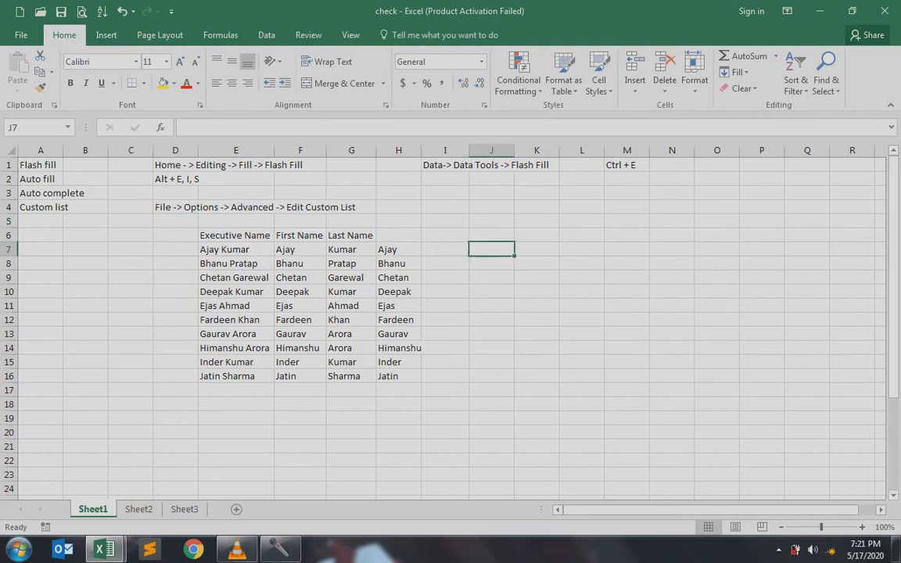
text(Jan)
key(Tab)
text(January)
key(Tab)
text(Mon)
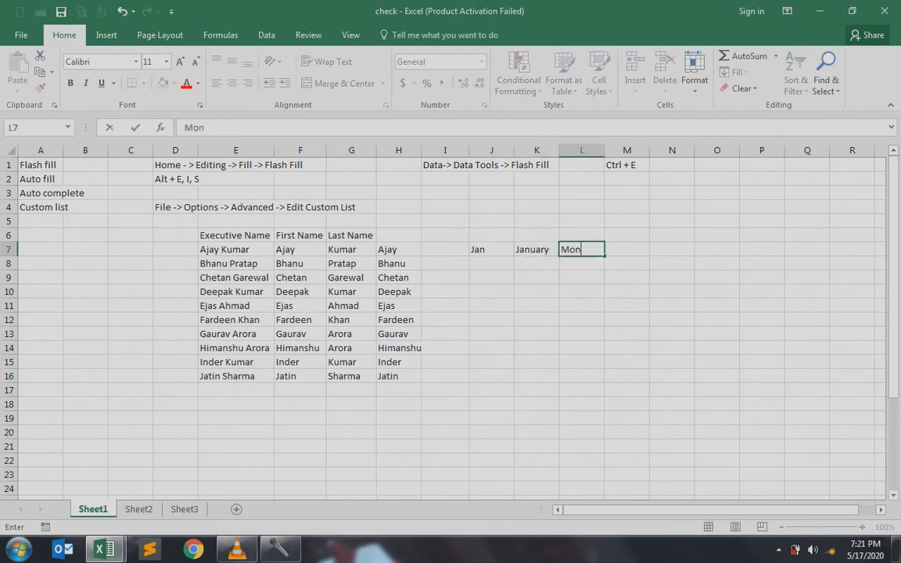
key(Tab)
text(Monday)
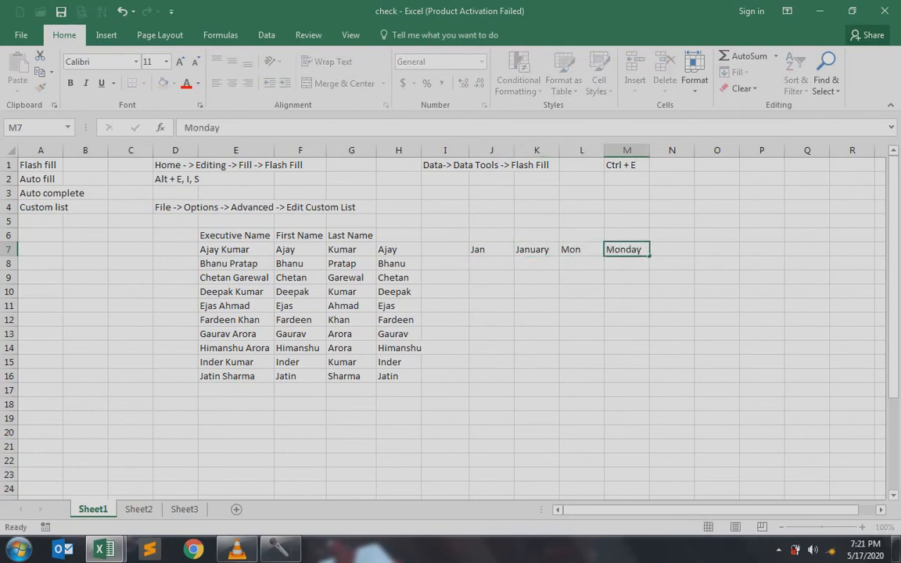
key(Return)
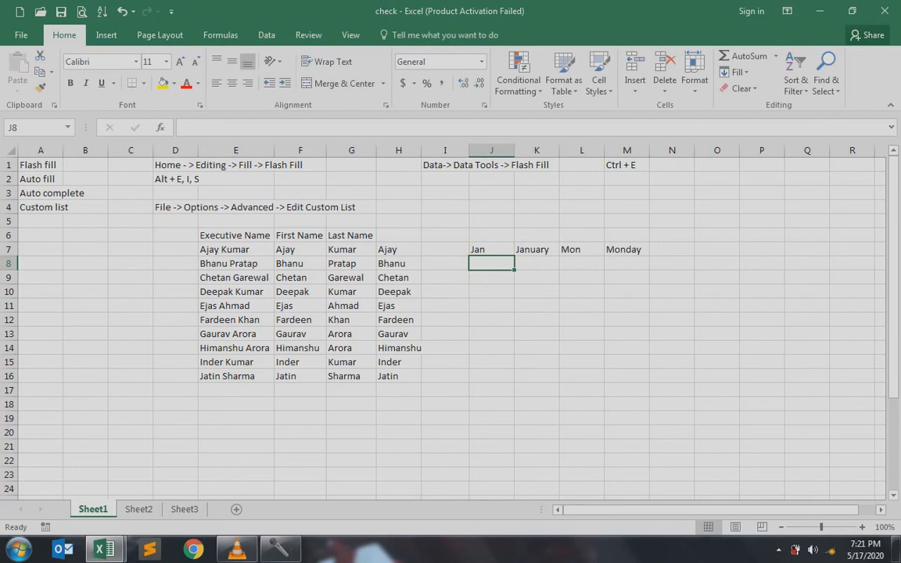
Enter five first names down cells O7:O11 as the source for a new custom list.
click(718, 250)
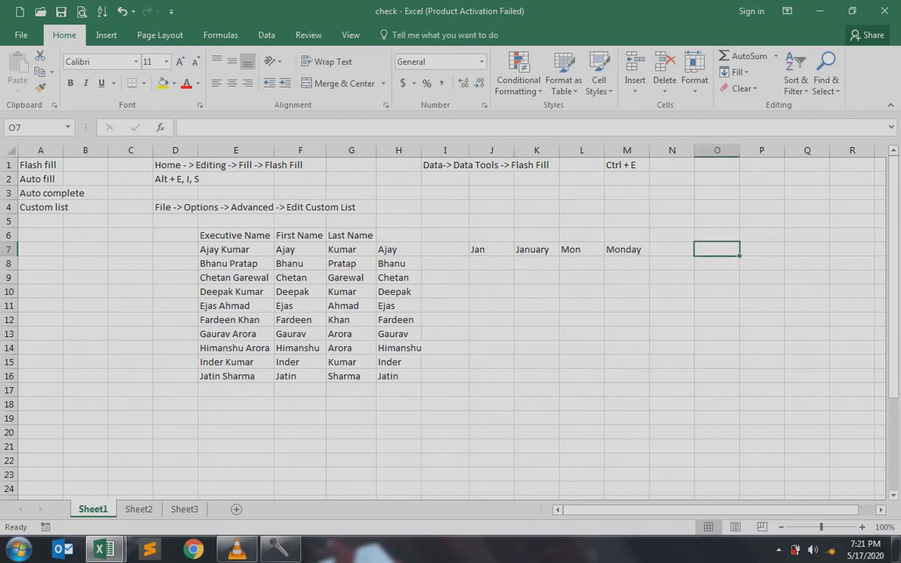
text(Ram)
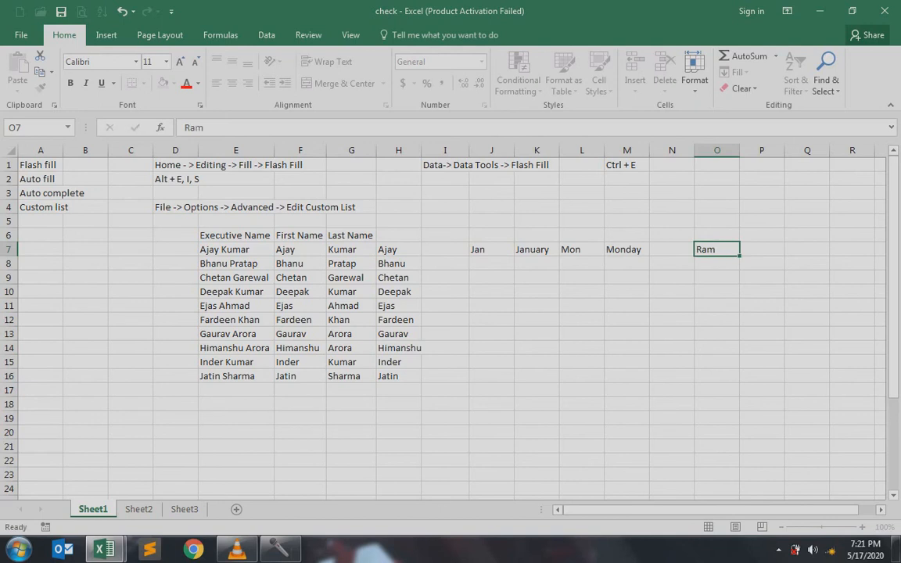
key(Return)
text(Shyam)
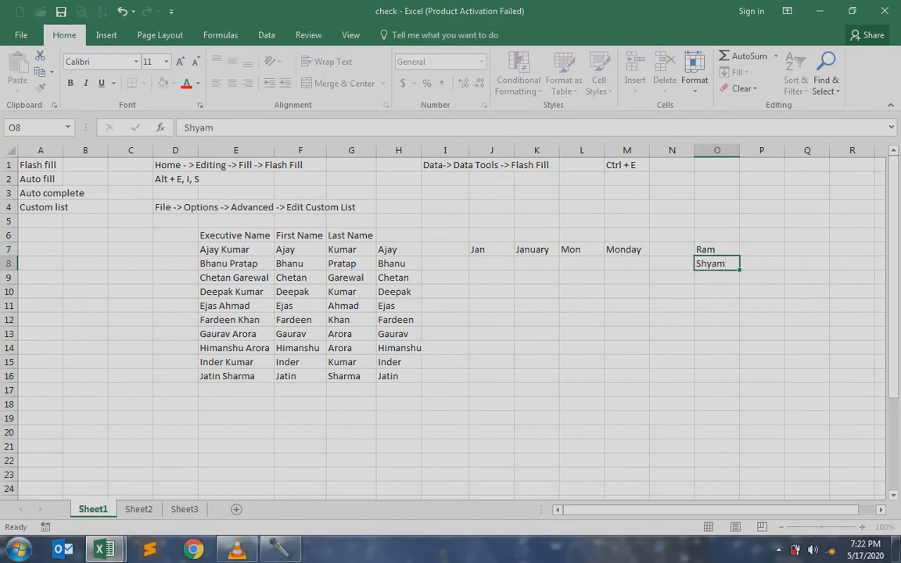
key(Return)
text(Se)
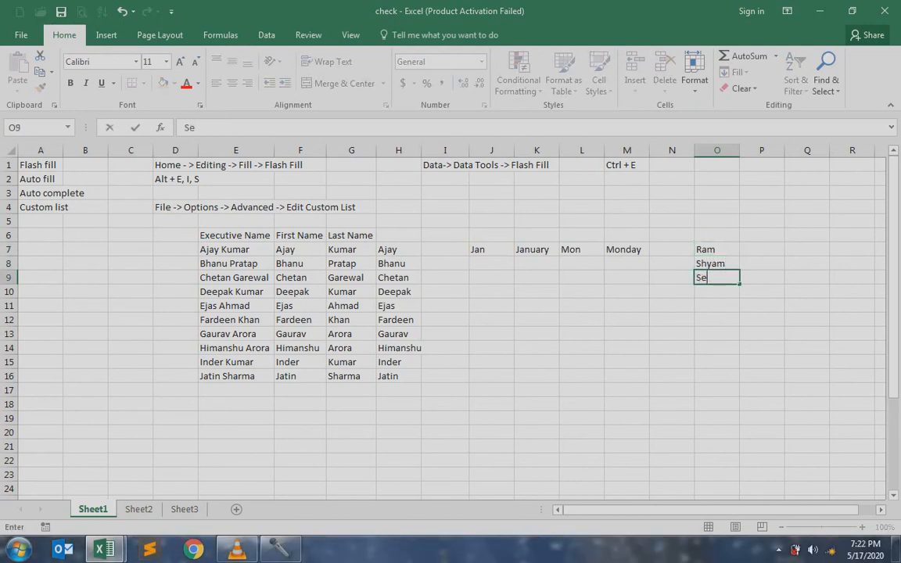
text(eta)
key(Return)
text(Geeta)
key(Return)
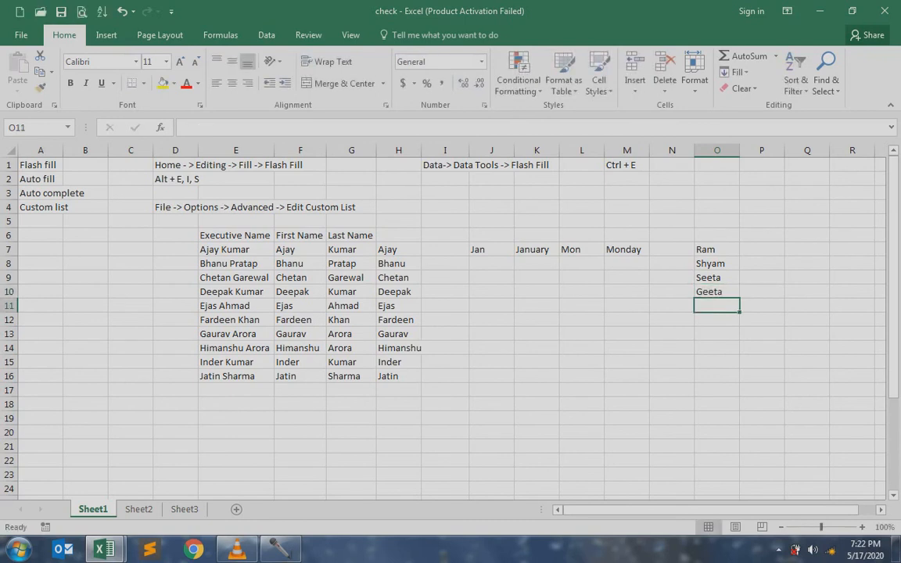
text(Babita)
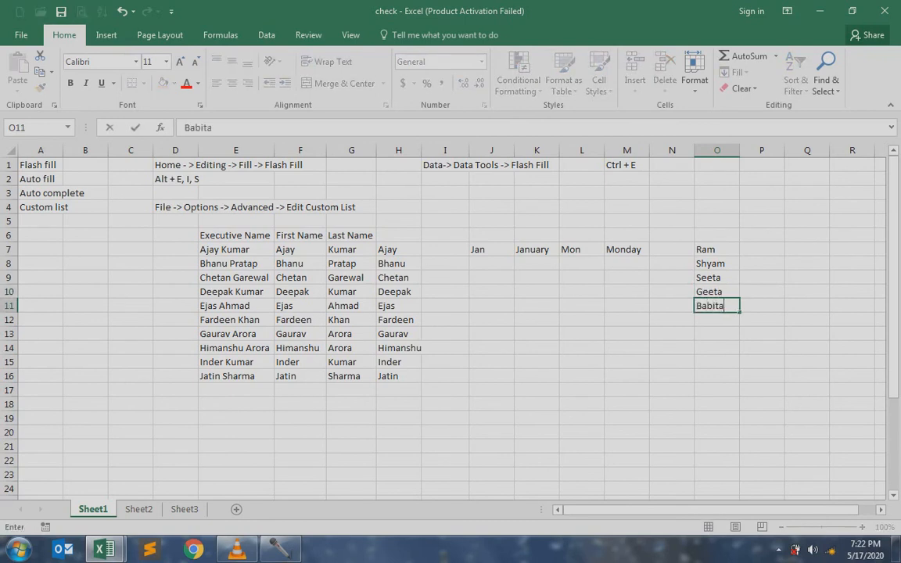
key(Return)
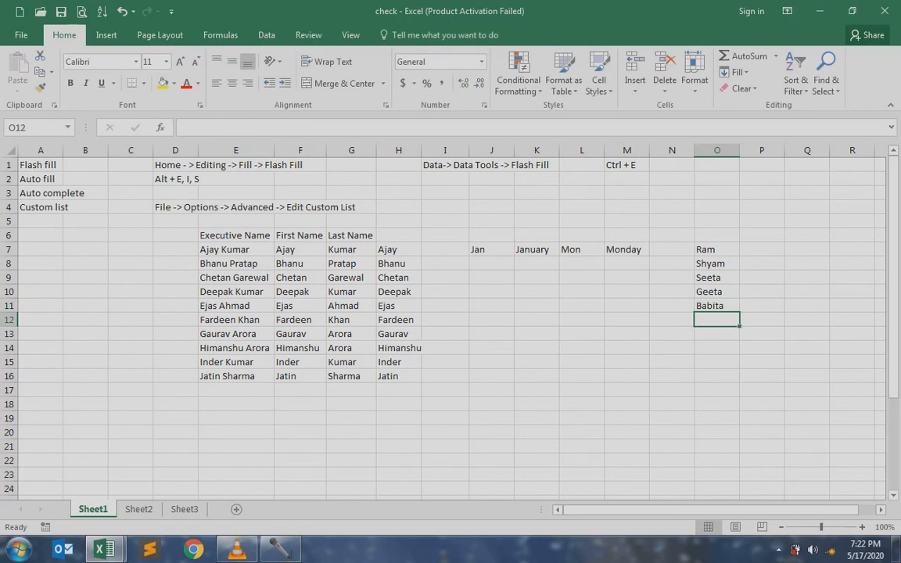
Import the five names in O7:O11 as a new custom list through Excel's advanced options.
key(Up)
key(Up)
key(Up)
key(Up)
key(Up)
key(shift+Down)
key(shift+Down)
key(shift+Down)
key(shift+Down)
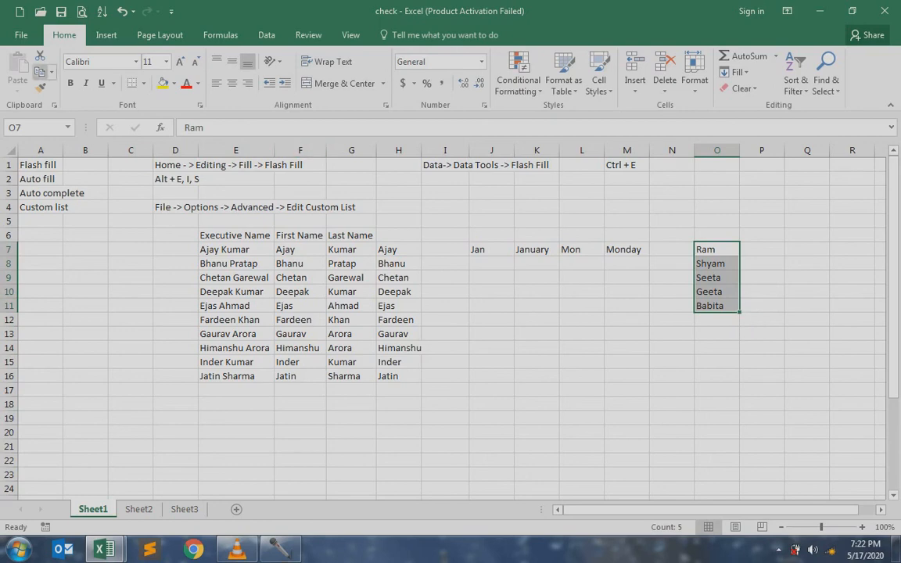
click(21, 34)
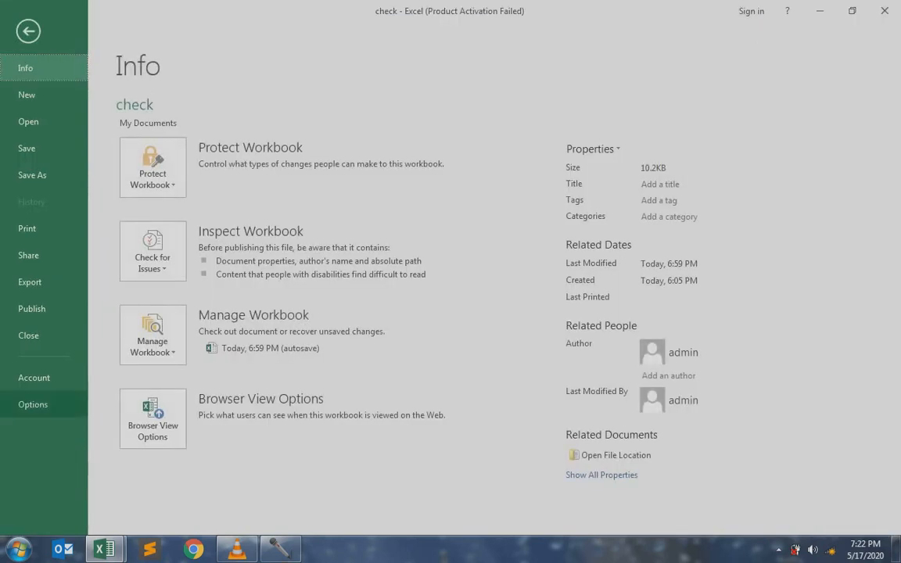
click(33, 405)
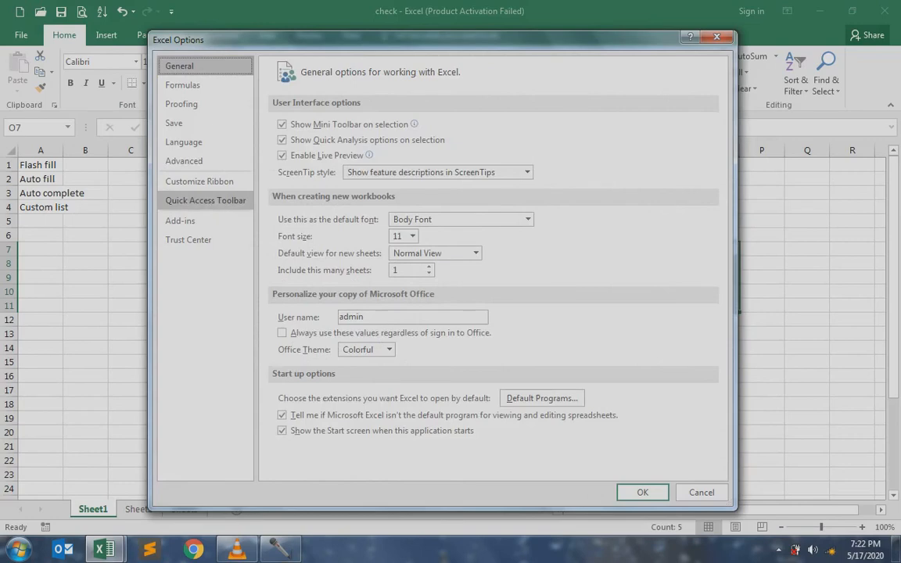
click(185, 160)
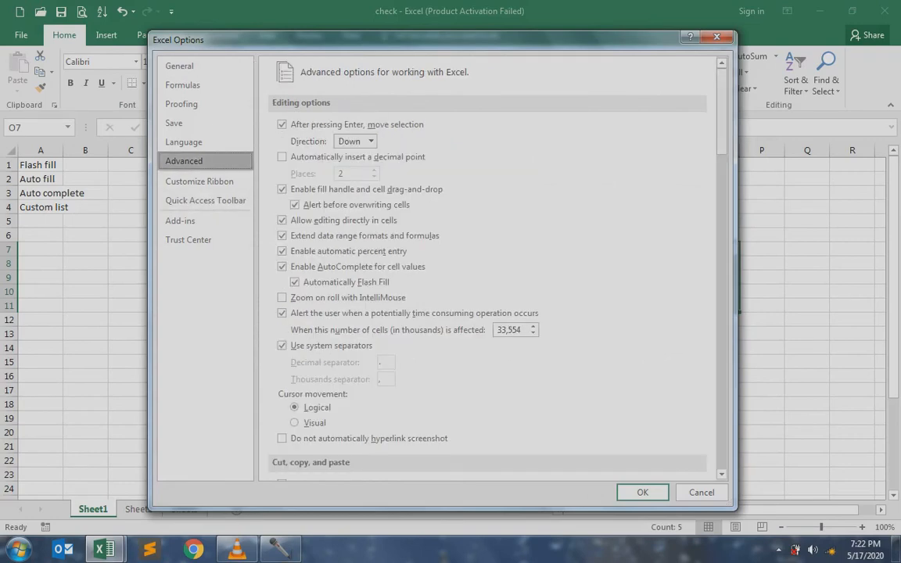
scroll(489, 267, down, 15)
scroll(489, 266, down, 8)
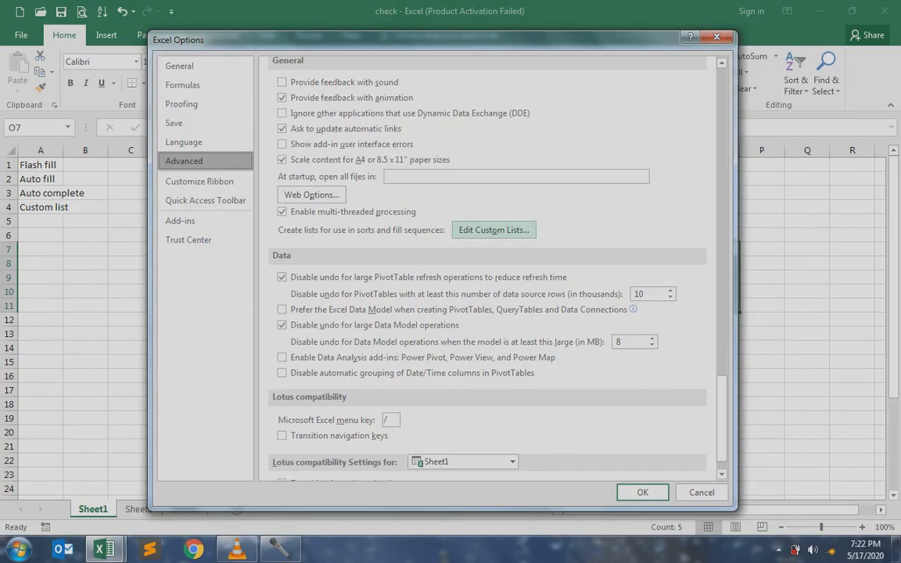
click(494, 230)
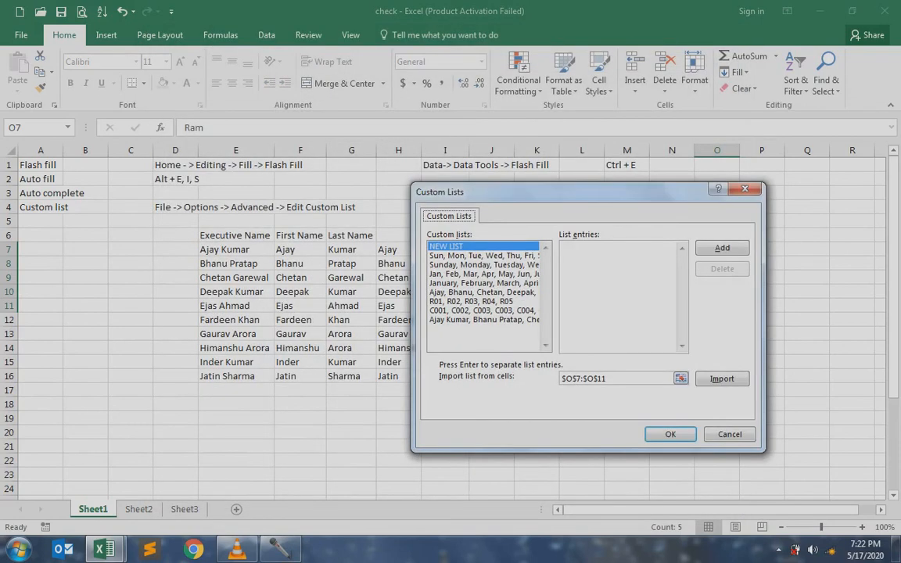
drag(548, 192, 446, 179)
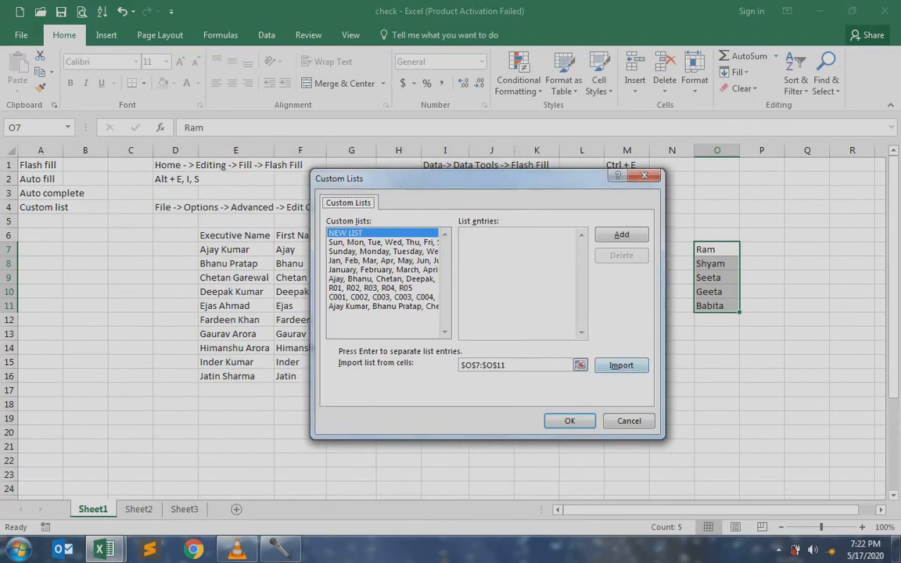
click(622, 365)
Review the entries of the user-defined, month and weekday custom lists, and accept the newly imported list and the Excel options.
click(383, 307)
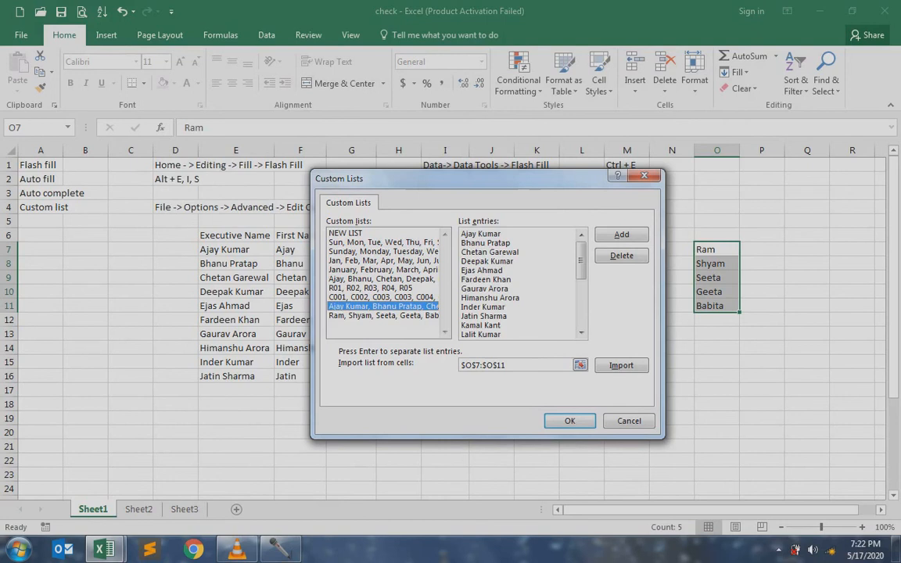
click(384, 297)
click(383, 279)
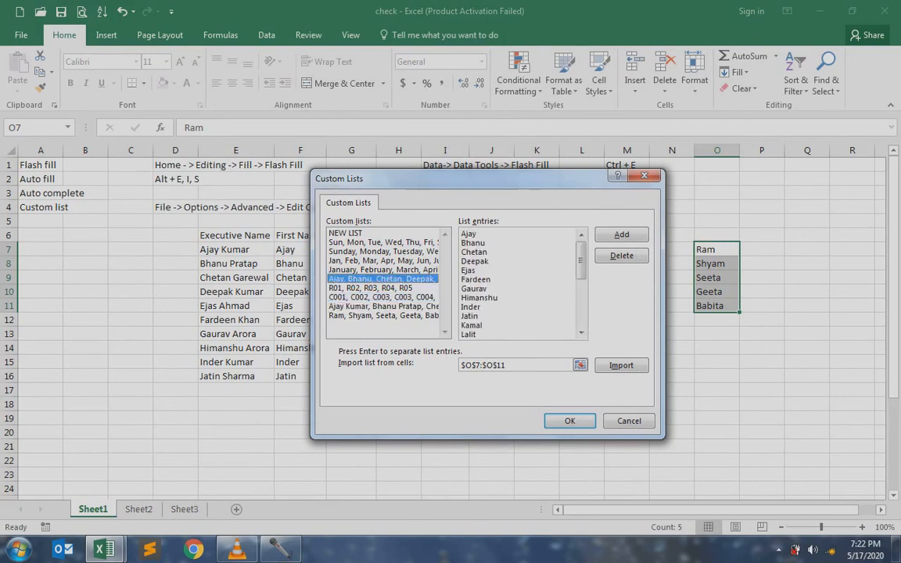
click(383, 270)
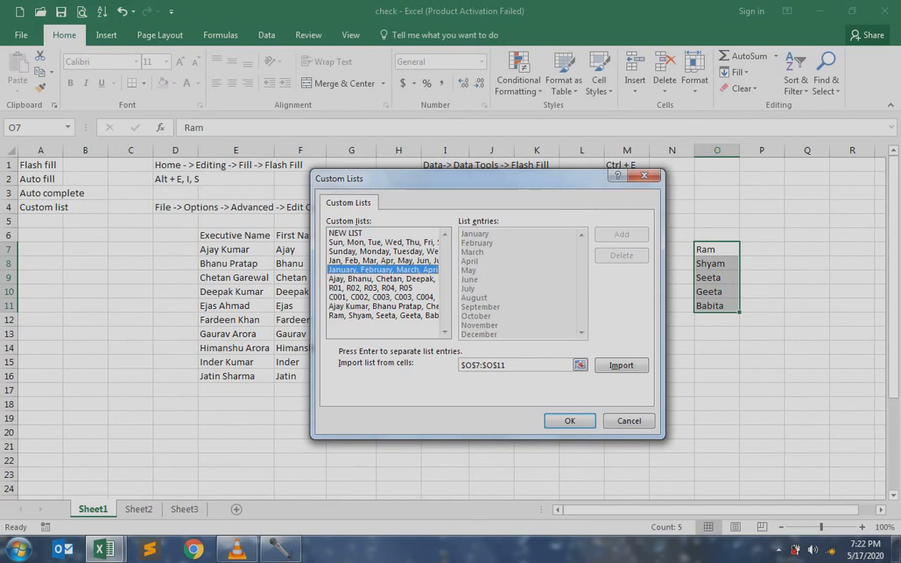
key(Up)
key(Up)
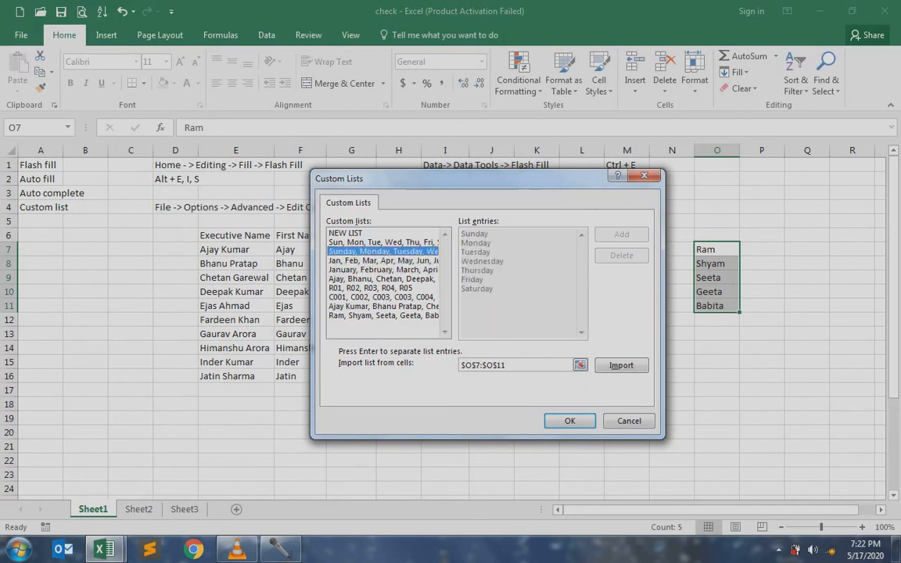
key(Up)
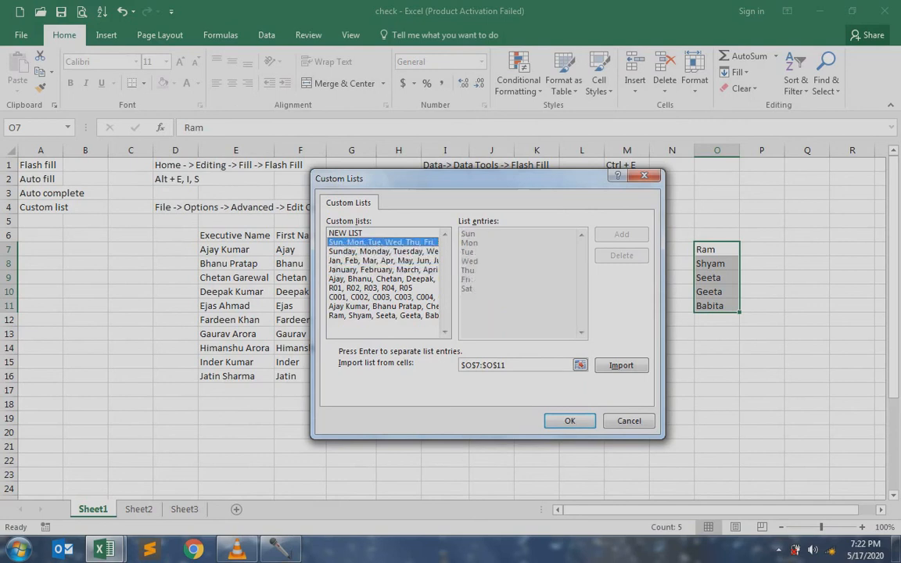
click(383, 288)
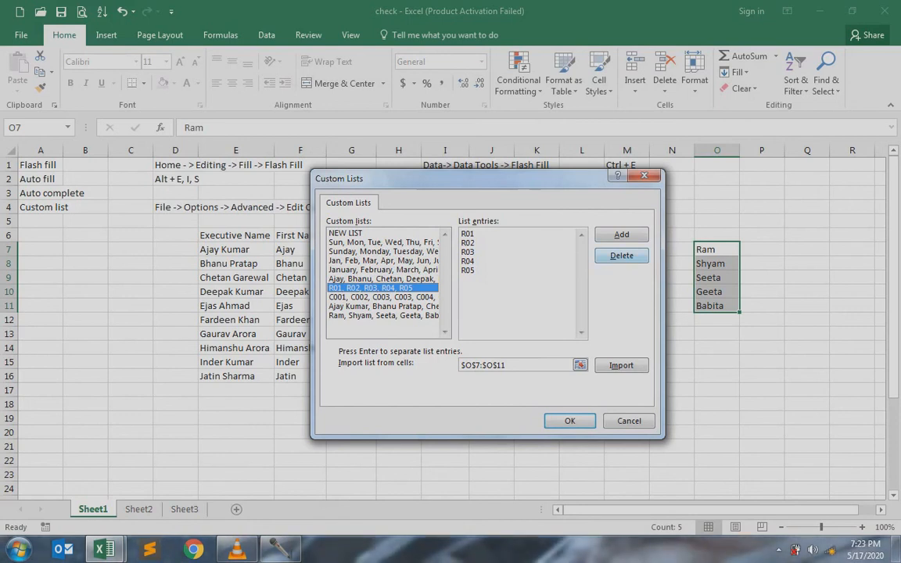
click(384, 316)
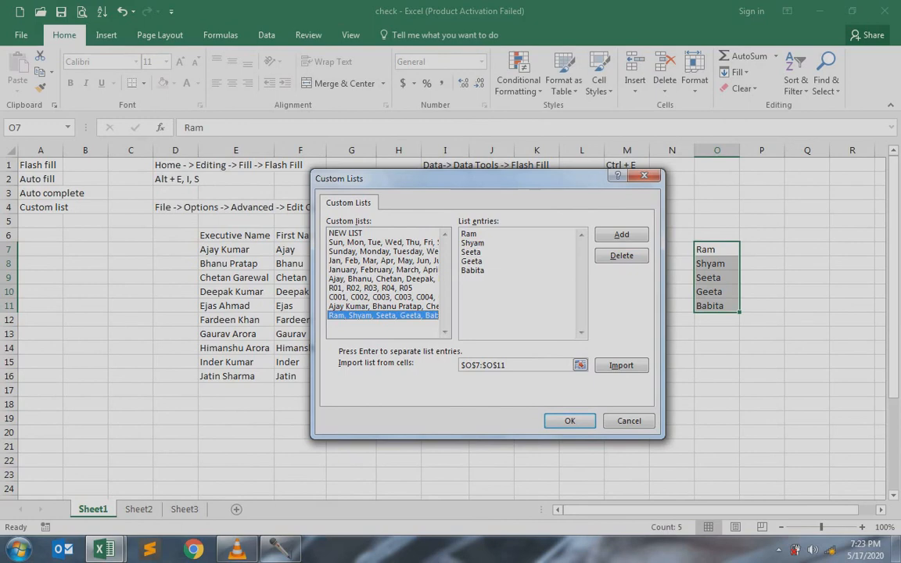
key(Return)
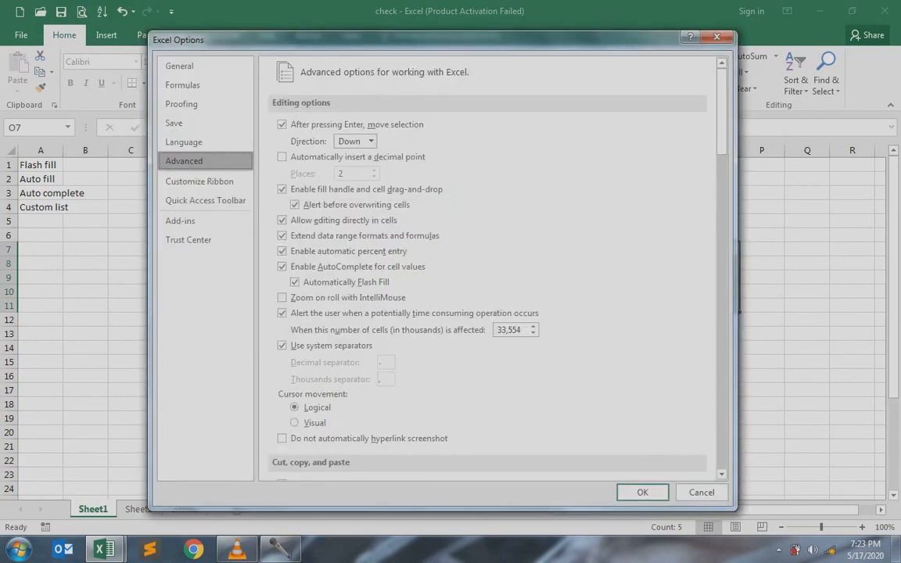
key(Return)
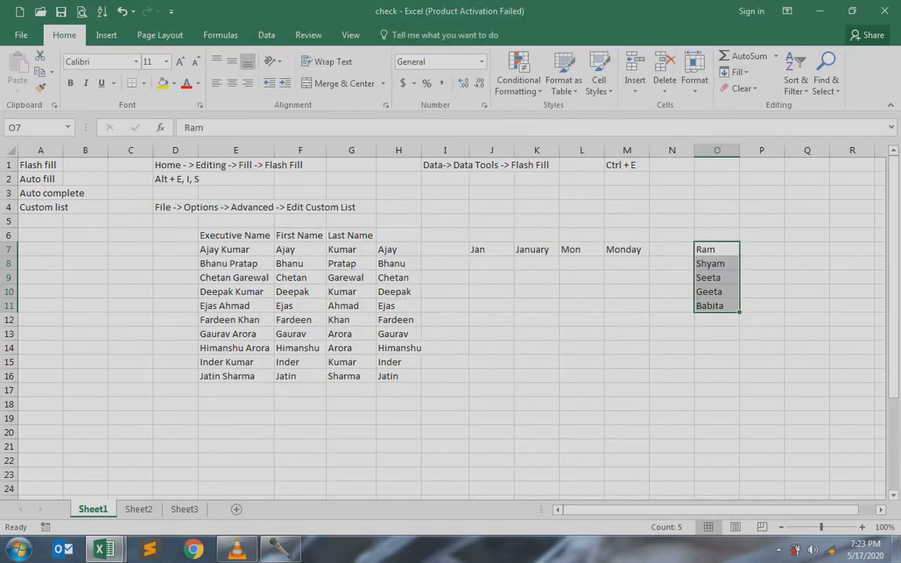
Enter the name from O9 into J15 and auto-fill it down to J23 from the new custom list.
click(492, 363)
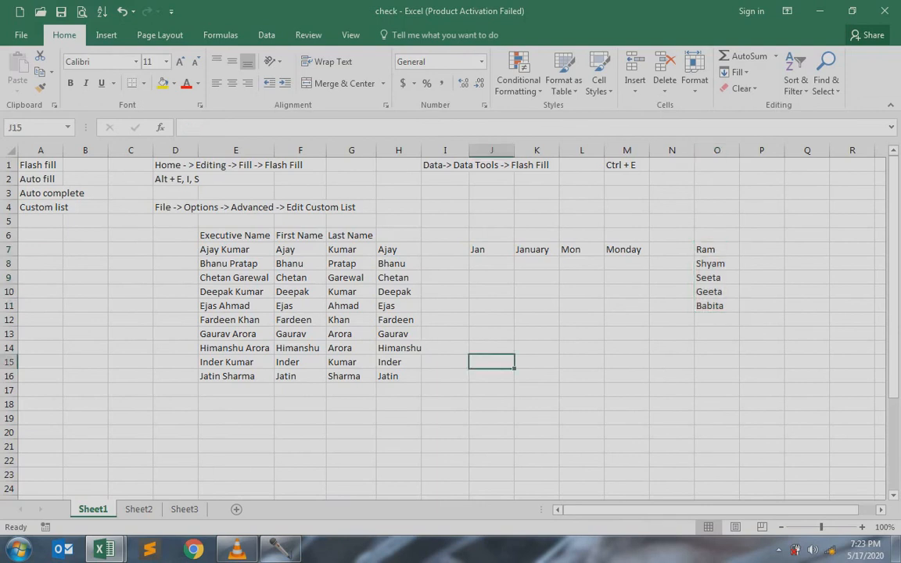
text(Seeta)
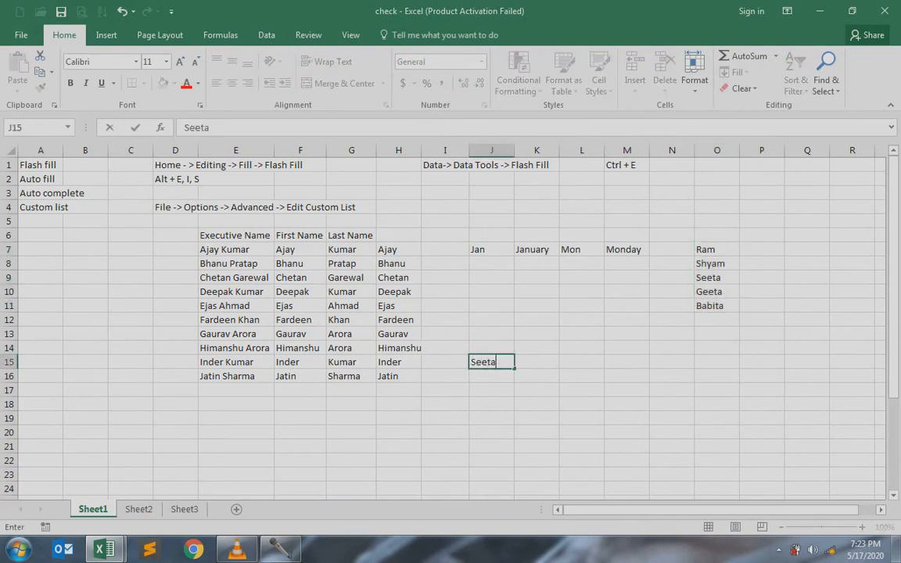
key(Return)
click(491, 363)
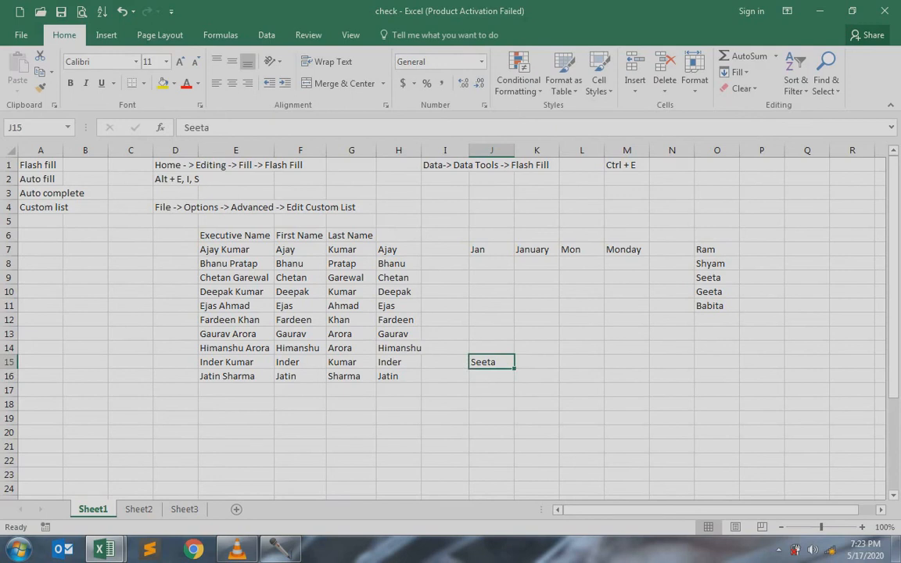
drag(514, 369, 512, 479)
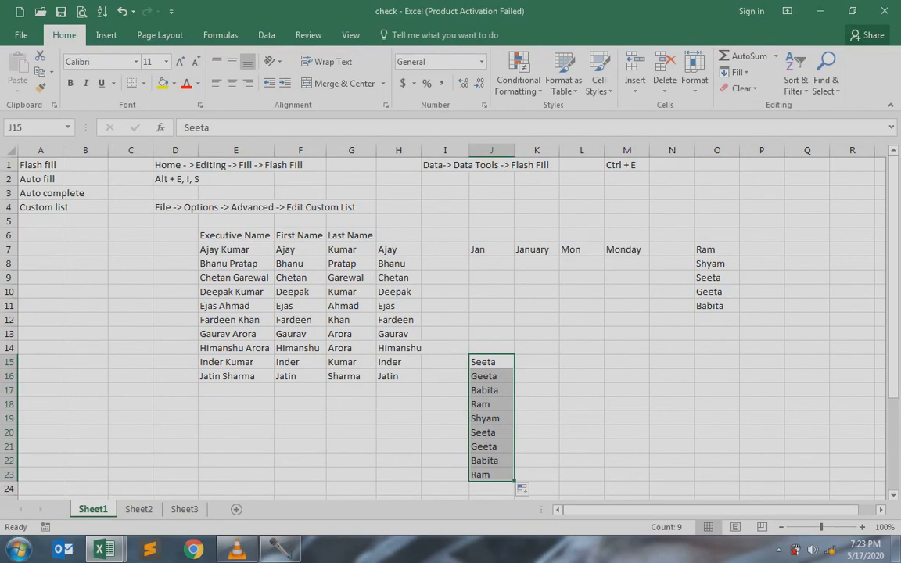
Select the four fill-feature labels in A1:B4 to recap the topics.
click(38, 165)
click(37, 179)
drag(38, 165, 107, 206)
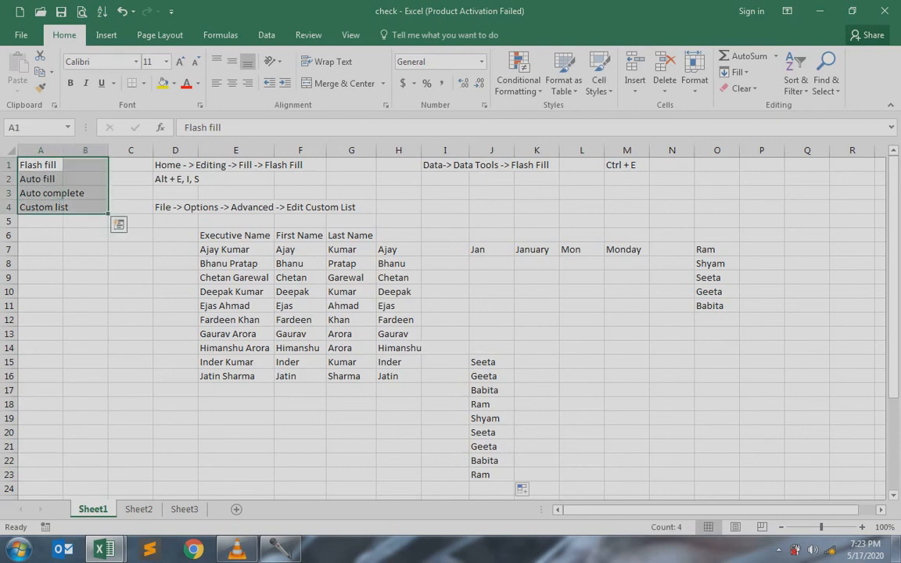